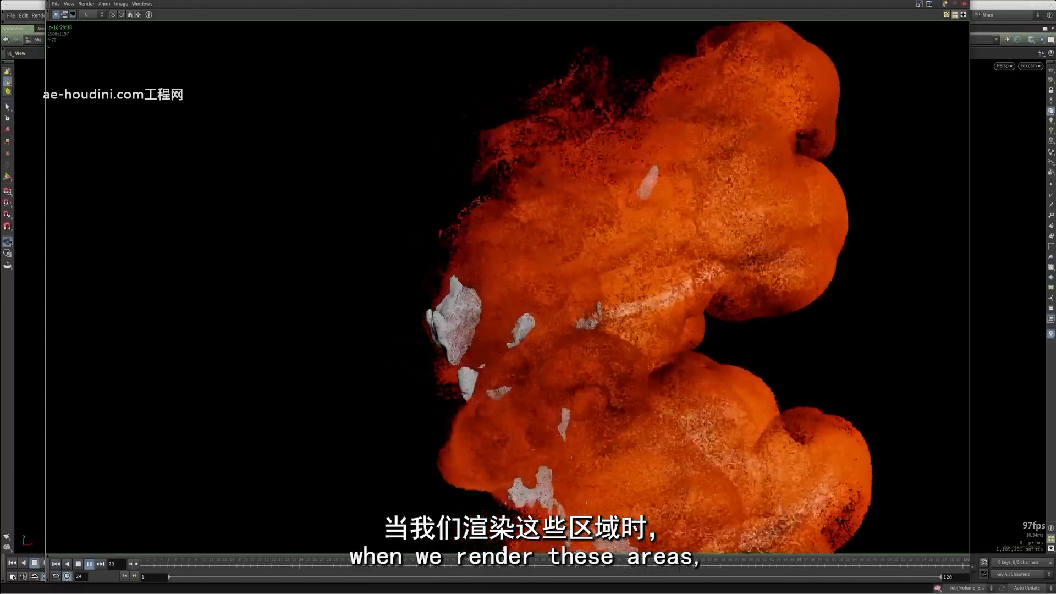
# Review the rendered disintegration sequence from frame 24, viewing the whole dragon and the smoke up close
pyautogui.moveTo(342, 564); pyautogui.dragTo(276, 564)
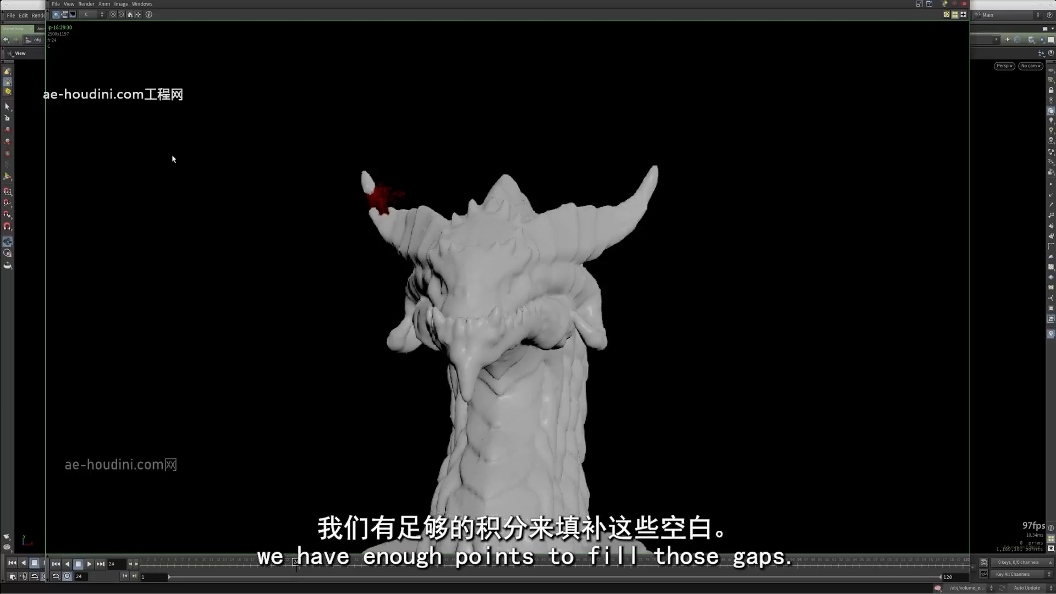
pyautogui.click(130, 14)
pyautogui.press('Up')
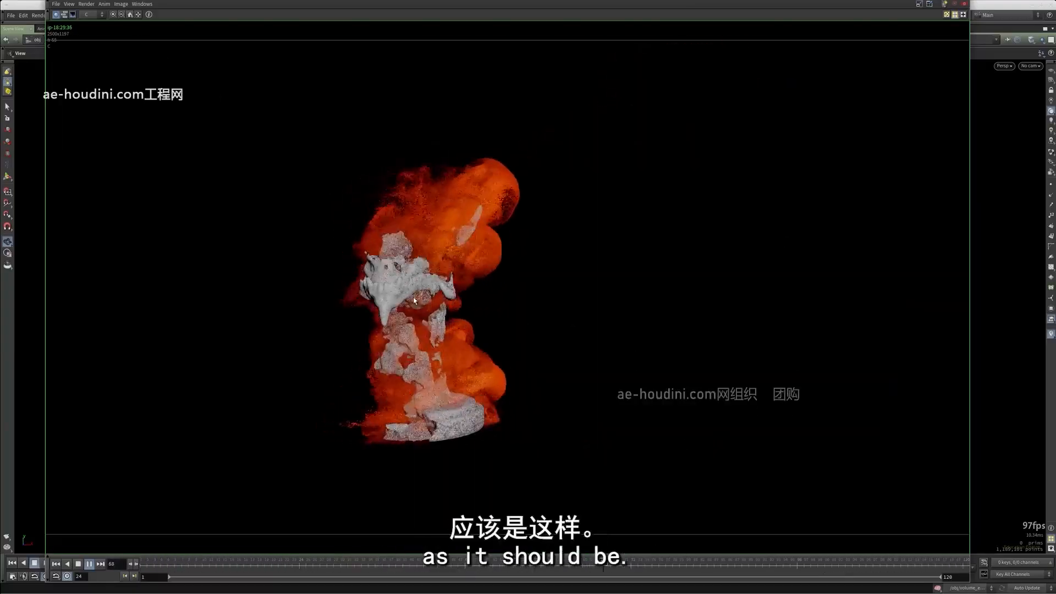
pyautogui.keyDown('alt'); pyautogui.moveTo(430, 320); pyautogui.dragTo(442, 331); pyautogui.keyUp('alt')
pyautogui.keyDown('alt'); pyautogui.moveTo(407, 258); pyautogui.dragTo(514, 356); pyautogui.keyUp('alt')
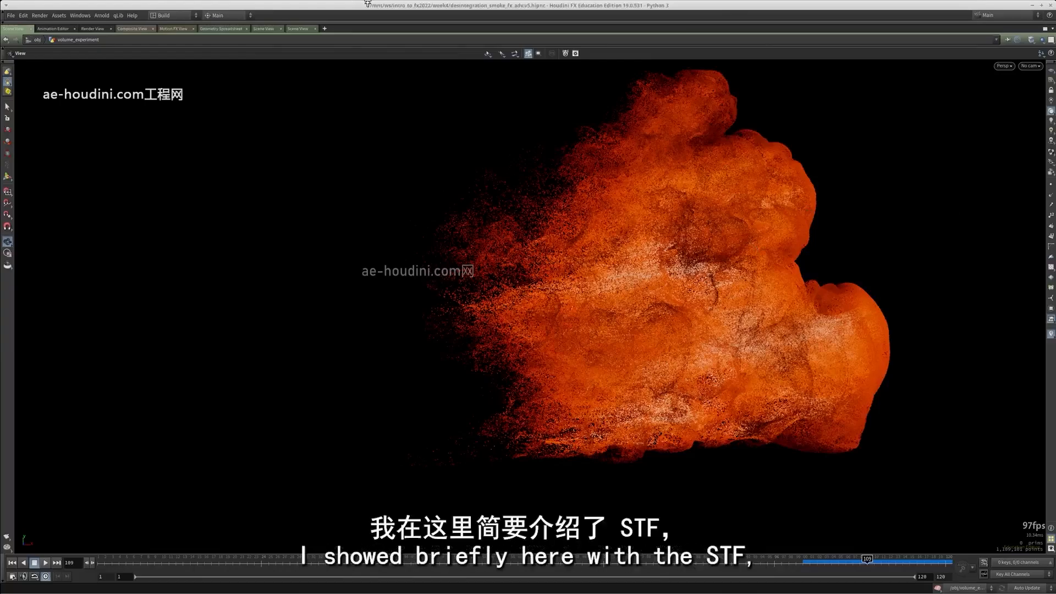
# Show pointvop3 in the node network beside the viewport and return the timeline to frame 1
pyautogui.hotkey('ctrl', 'b')
pyautogui.scroll(-3, 585, 359)
pyautogui.scroll(3, 597, 437)
pyautogui.click(565, 356)
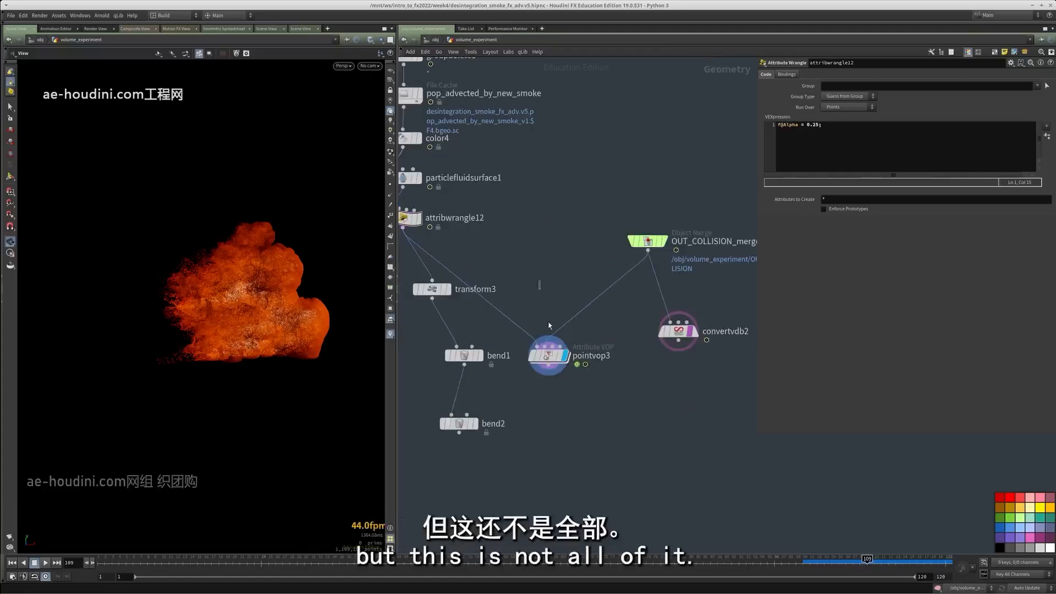
pyautogui.click(549, 355)
pyautogui.click(109, 563)
pyautogui.moveTo(626, 433); pyautogui.dragTo(629, 444, button='middle')
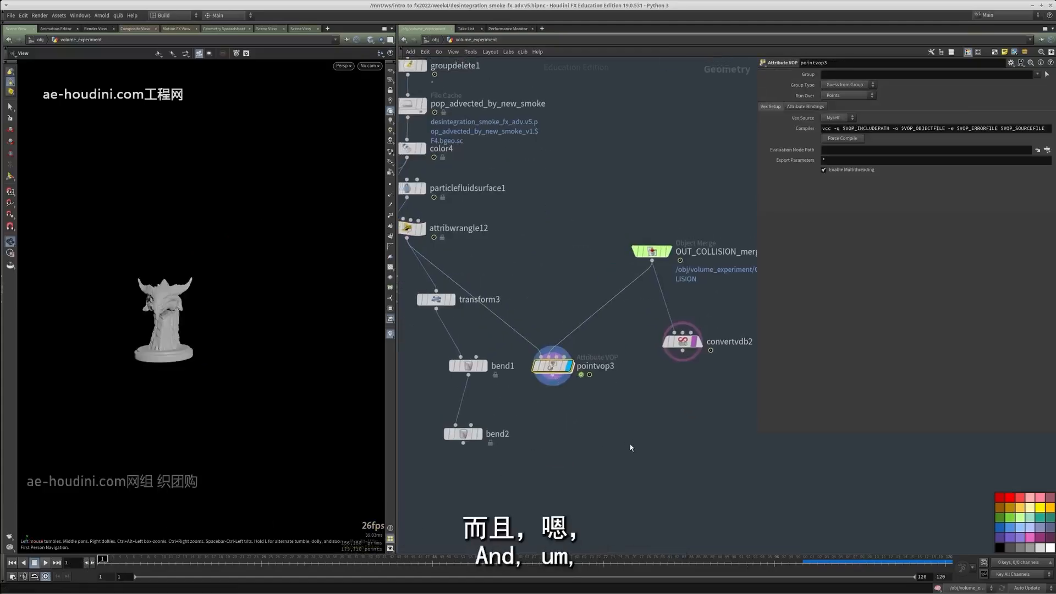
# Widen the visible network area beside the parameters and cut the convertvdb2 node
pyautogui.click(681, 342)
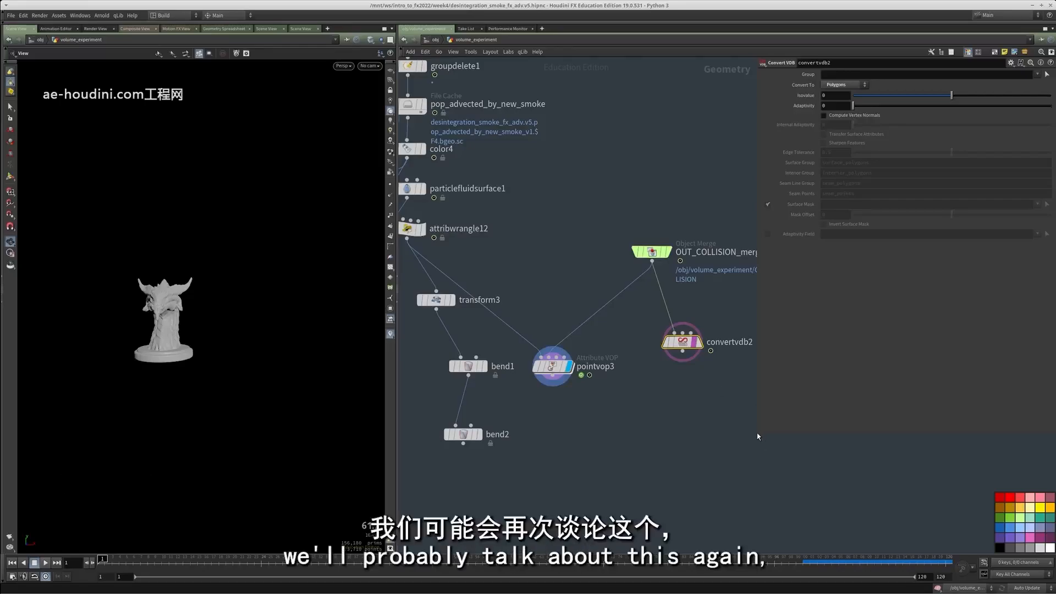
pyautogui.moveTo(756, 434); pyautogui.dragTo(825, 433)
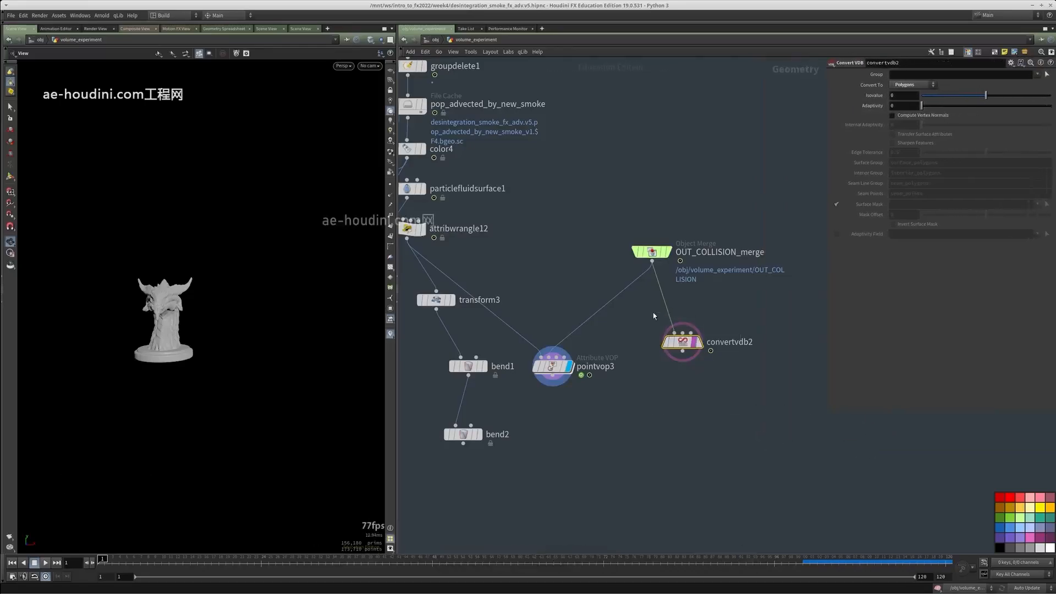
pyautogui.hotkey('ctrl', 'x')
pyautogui.moveTo(665, 416); pyautogui.dragTo(673, 385, button='middle')
pyautogui.click(562, 329)
pyautogui.moveTo(689, 327); pyautogui.dragTo(666, 381, button='middle')
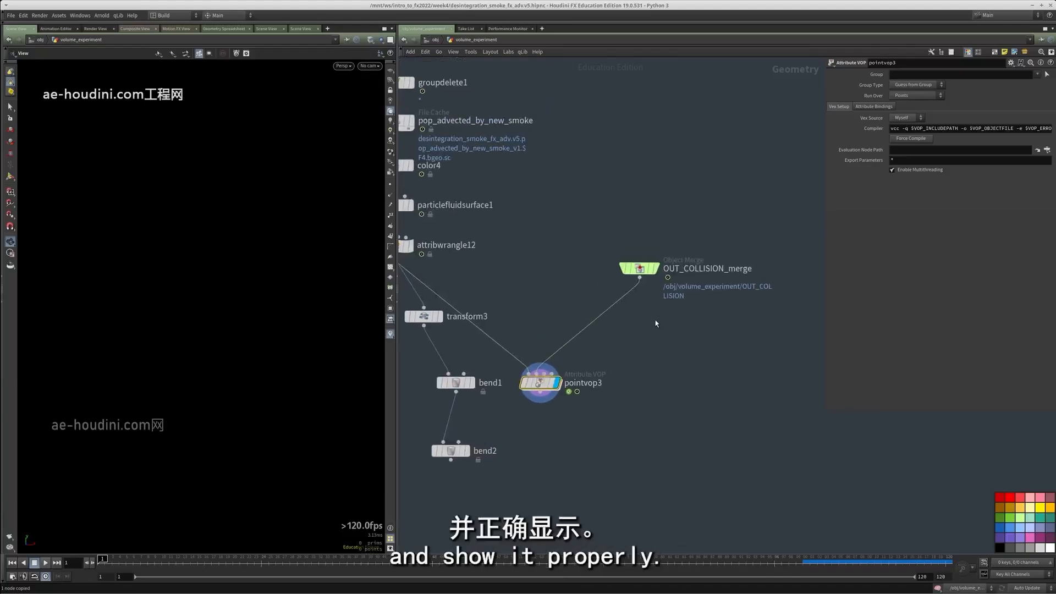
# Display OUT_COLLISION_merge on its own, select it and examine the collision volume's shape and shading
pyautogui.click(655, 268)
pyautogui.moveTo(594, 193); pyautogui.dragTo(622, 240)
pyautogui.moveTo(622, 240); pyautogui.dragTo(674, 302)
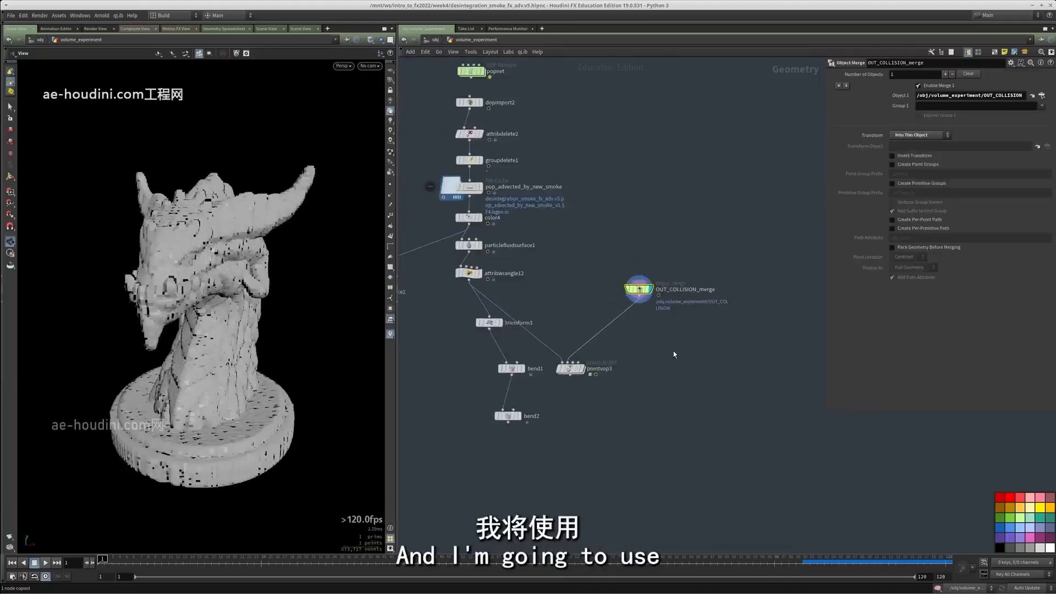
pyautogui.scroll(2, 562, 326)
pyautogui.moveTo(673, 351); pyautogui.dragTo(545, 294, button='middle')
pyautogui.scroll(-4, 520, 234)
pyautogui.scroll(2, 544, 293)
pyautogui.moveTo(489, 295); pyautogui.dragTo(416, 337)
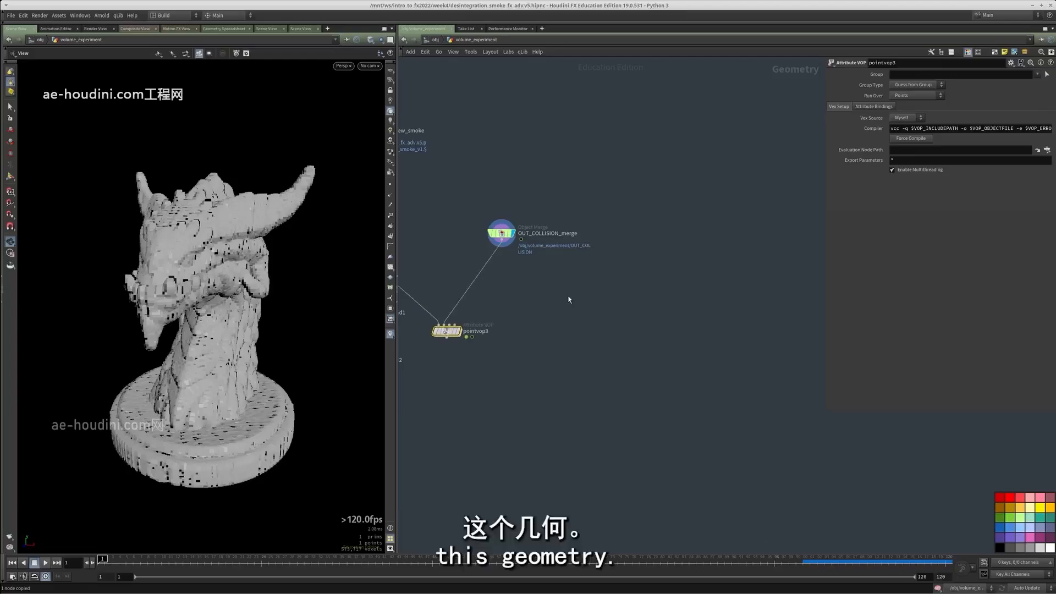
pyautogui.click(501, 233)
pyautogui.hotkey('shift', 'w')
pyautogui.hotkey('shift', 'w')
# Display the pointvop3 result and scrub the timeline to frame 52 to check the particles
pyautogui.click(458, 331)
pyautogui.moveTo(486, 363); pyautogui.dragTo(527, 376, button='middle')
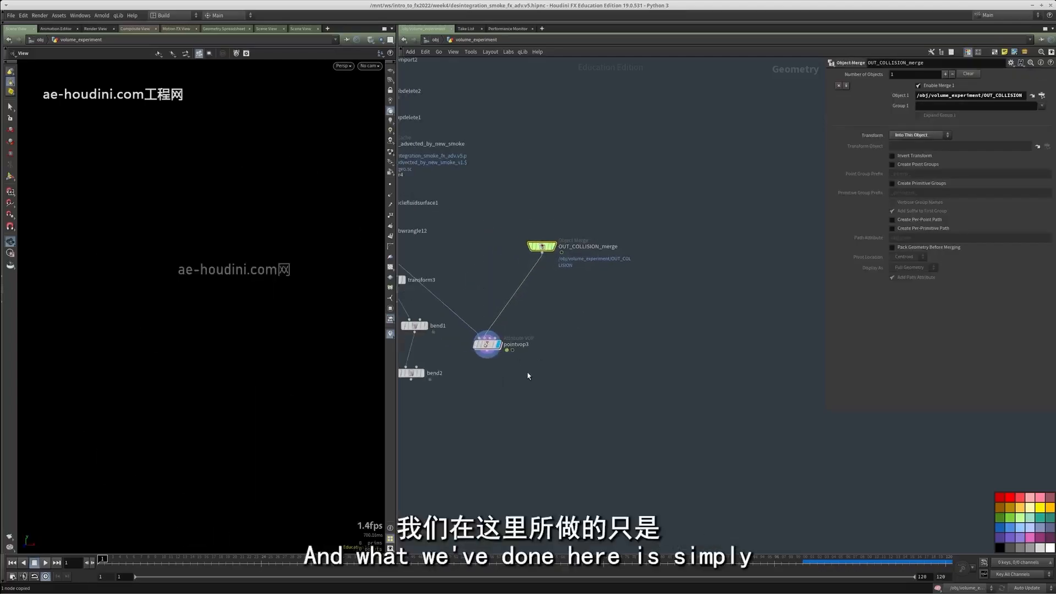
pyautogui.click(487, 344)
pyautogui.moveTo(249, 570); pyautogui.dragTo(456, 573)
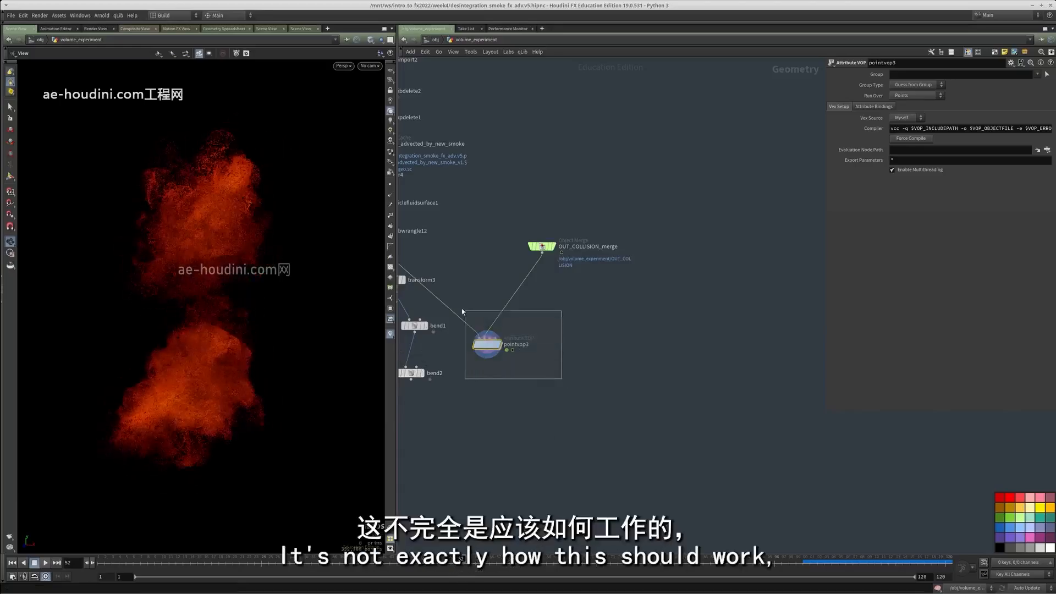
# Cut pointvop3, then display OUT_COLLISION_merge in an empty area of the network
pyautogui.hotkey('ctrl', 'x')
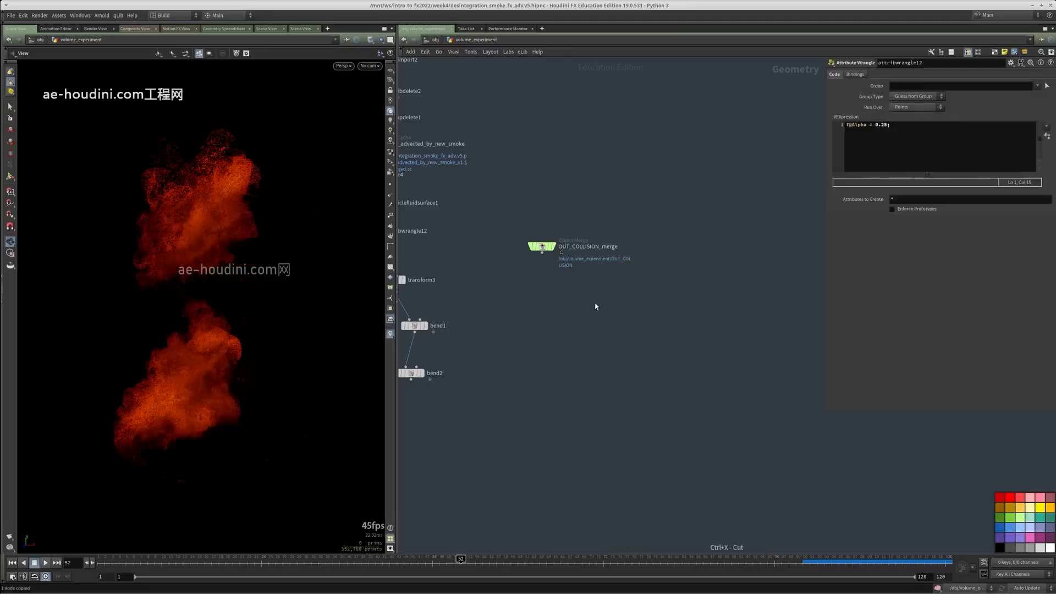
pyautogui.click(551, 268)
pyautogui.scroll(-5, 550, 266)
pyautogui.moveTo(547, 249); pyautogui.dragTo(498, 241, button='middle')
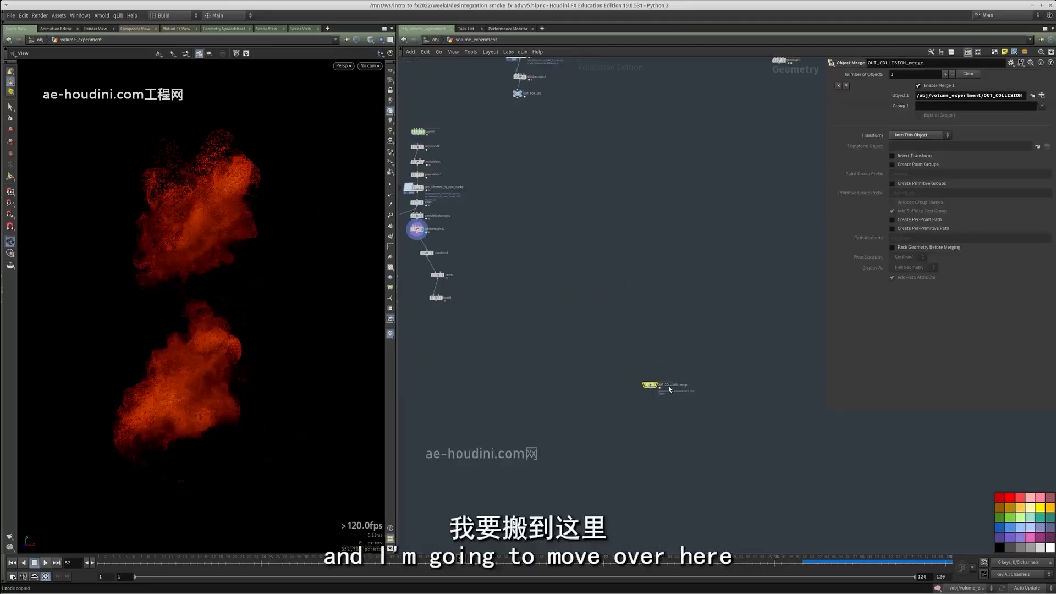
pyautogui.click(656, 385)
pyautogui.moveTo(655, 386); pyautogui.dragTo(574, 340, button='middle')
# Return the timeline to frame 1 so the collision volume shows the intact dragon bust
pyautogui.moveTo(190, 440); pyautogui.dragTo(236, 467)
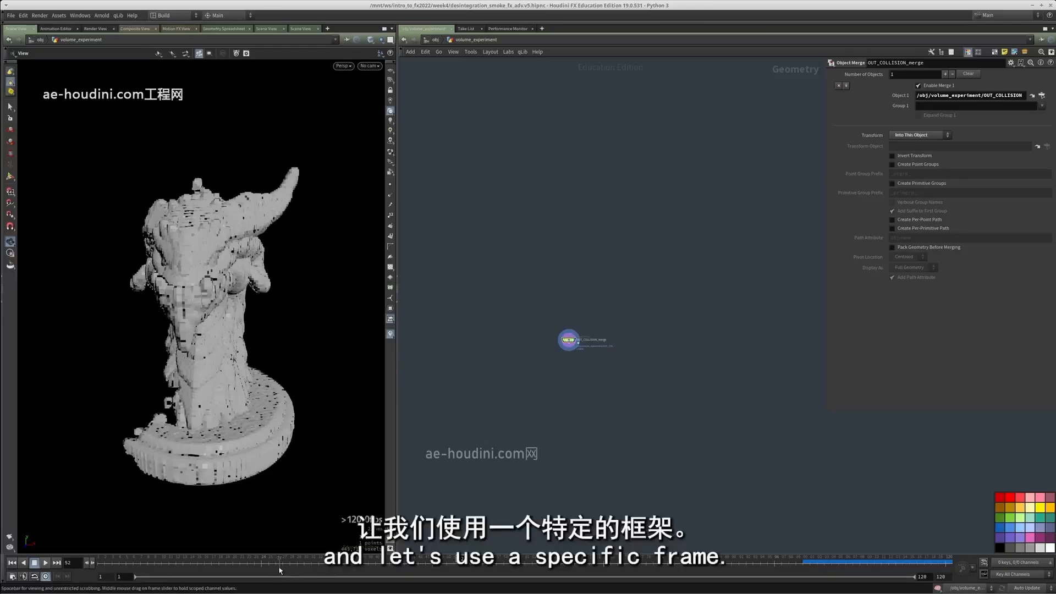
pyautogui.click(12, 562)
pyautogui.scroll(7, 585, 379)
pyautogui.moveTo(566, 346); pyautogui.dragTo(572, 389, button='middle')
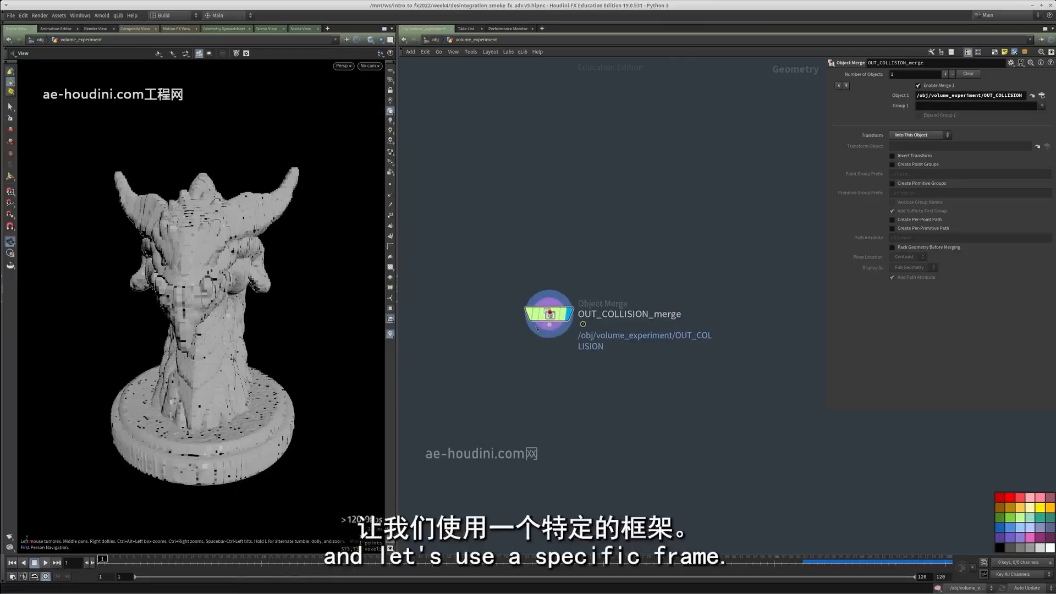
# Add a Time Shift node after OUT_COLLISION_merge and freeze it at frame 1 by deleting its frame channel
pyautogui.middleClick(551, 313)
pyautogui.press('Tab')
pyautogui.write('time')
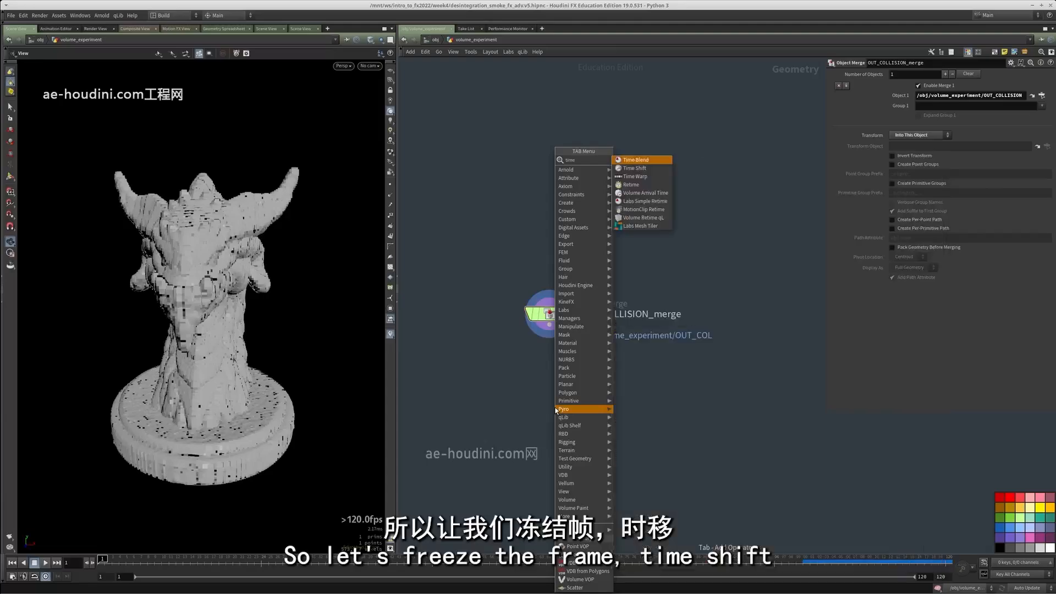
pyautogui.press('Down')
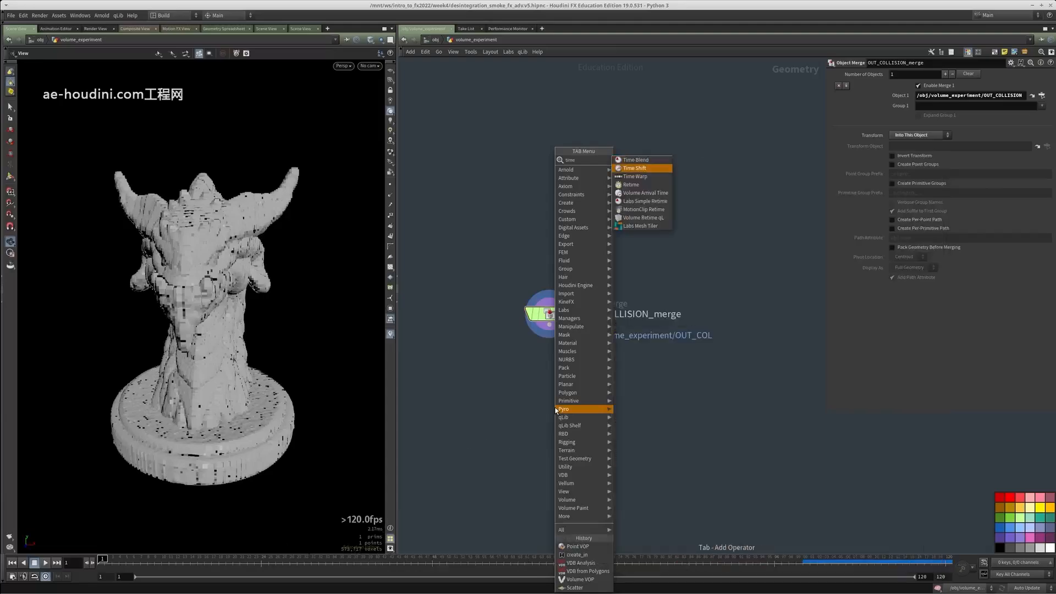
pyautogui.press('Return')
pyautogui.moveTo(555, 397); pyautogui.dragTo(549, 326)
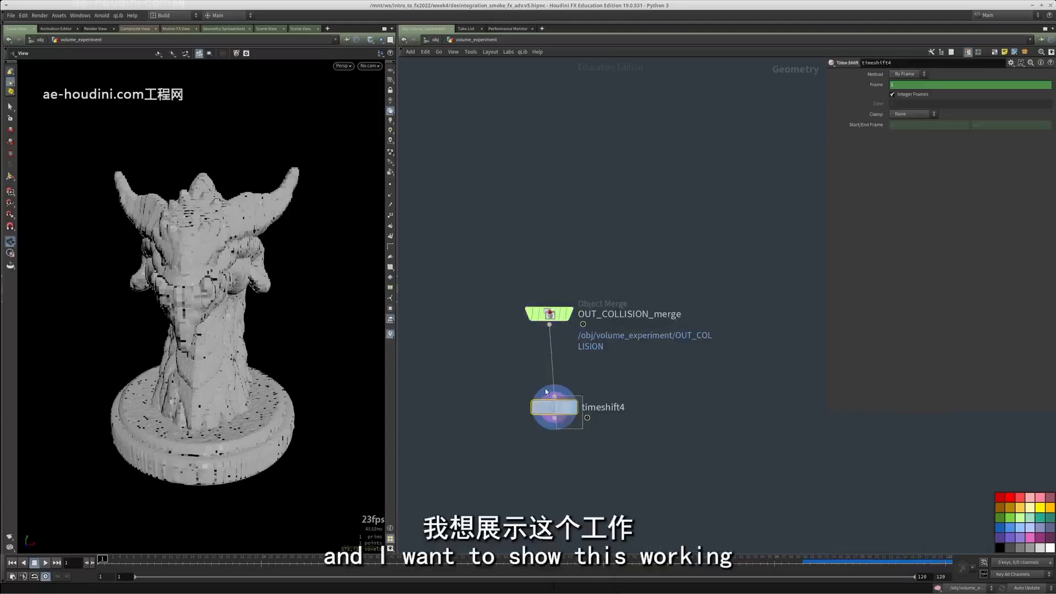
pyautogui.rightClick(875, 88)
pyautogui.click(917, 190)
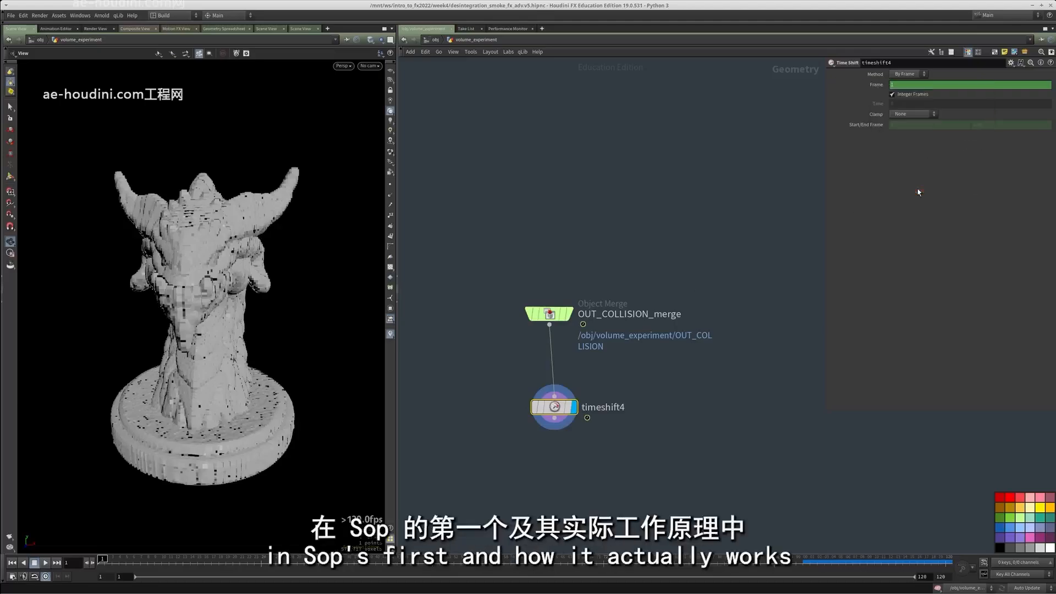
pyautogui.moveTo(516, 479); pyautogui.dragTo(573, 413, button='middle')
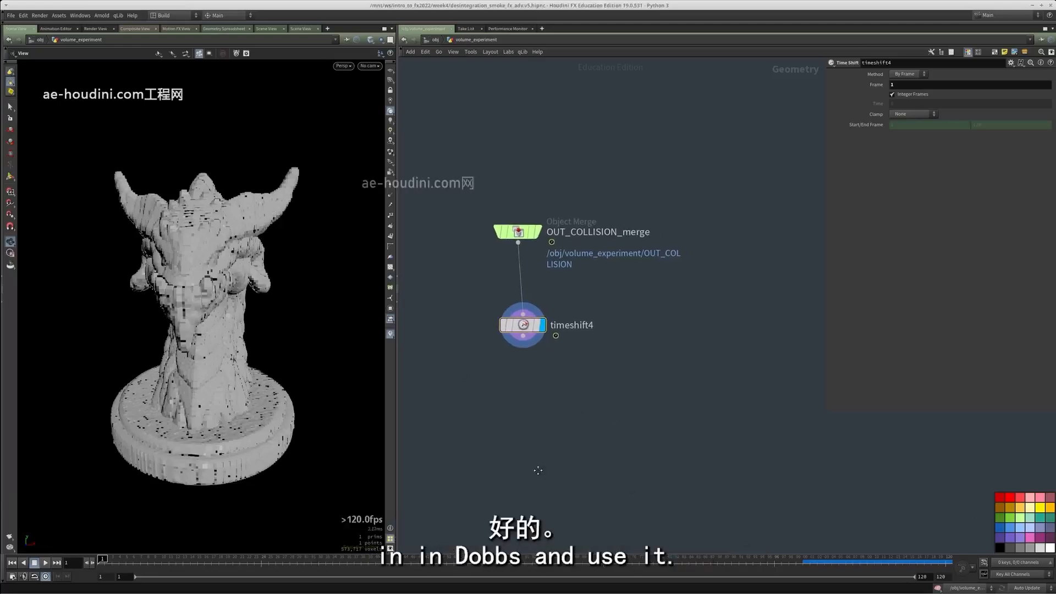
# Add a Bound node after timeshift4 to enclose the frozen collision volume
pyautogui.moveTo(539, 440); pyautogui.dragTo(527, 458, button='middle')
pyautogui.press('Tab')
pyautogui.write('bound')
pyautogui.press('Return')
pyautogui.press('Return')
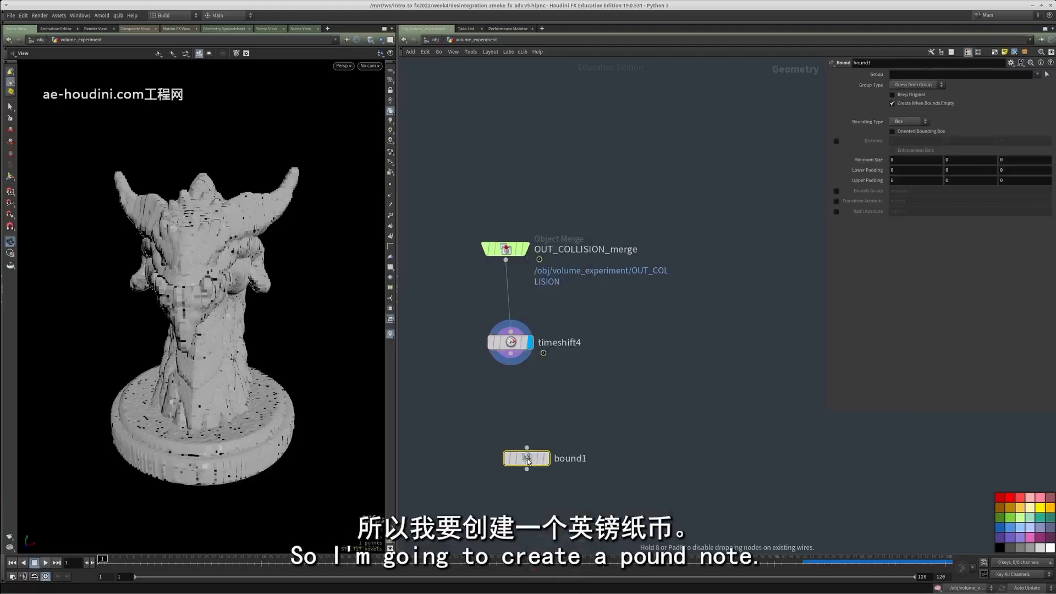
# Add a VDB from Polygons node after bound1 and output only the fog VDB named density
pyautogui.press('Tab')
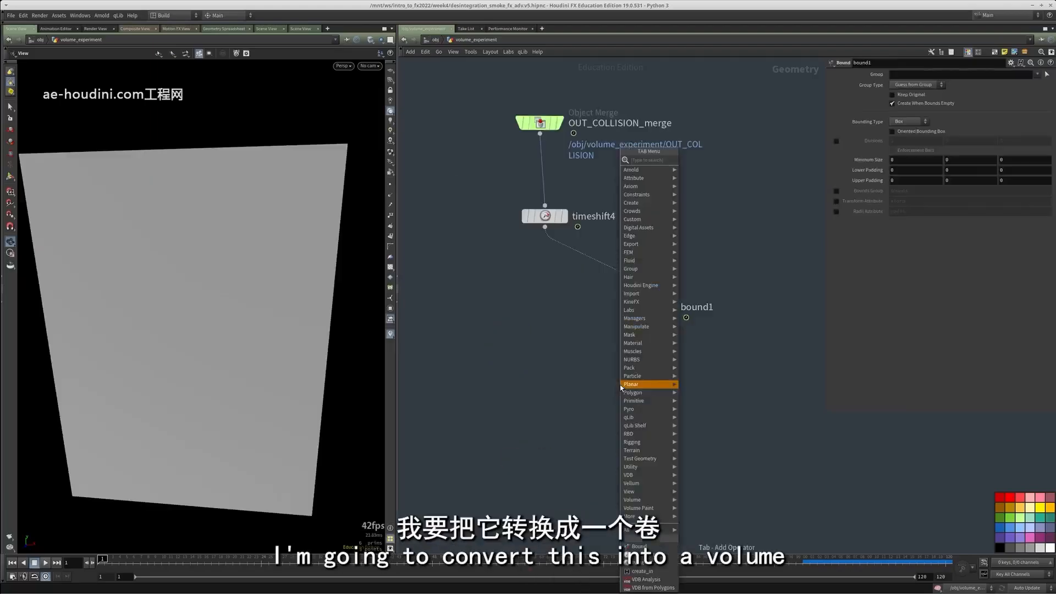
pyautogui.write('vdb')
pyautogui.click(705, 181)
pyautogui.click(710, 176)
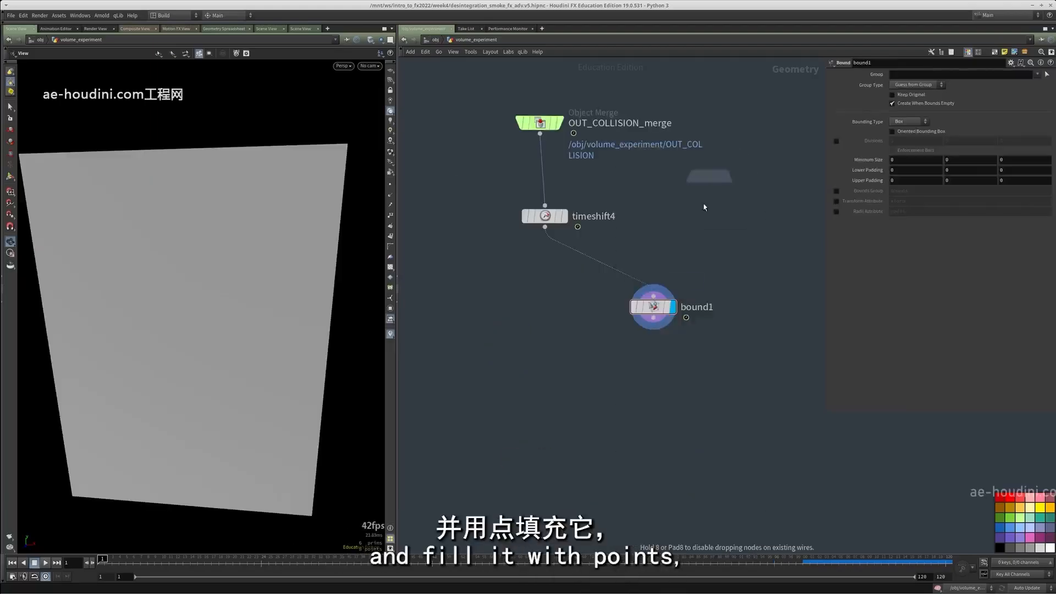
pyautogui.click(681, 395)
# Add a Scatter node after the fog VDB with a forced total count of 100000 and relax iterations turned off
pyautogui.moveTo(662, 491); pyautogui.dragTo(648, 422, button='middle')
pyautogui.press('Tab')
pyautogui.write('scat')
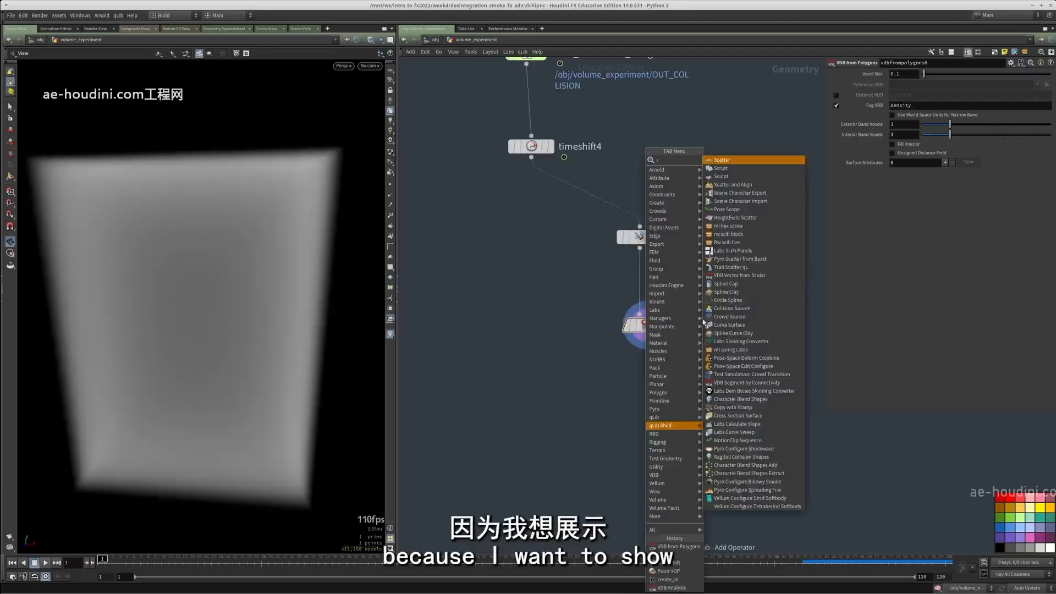
pyautogui.press('Return')
pyautogui.press('Return')
pyautogui.click(658, 440)
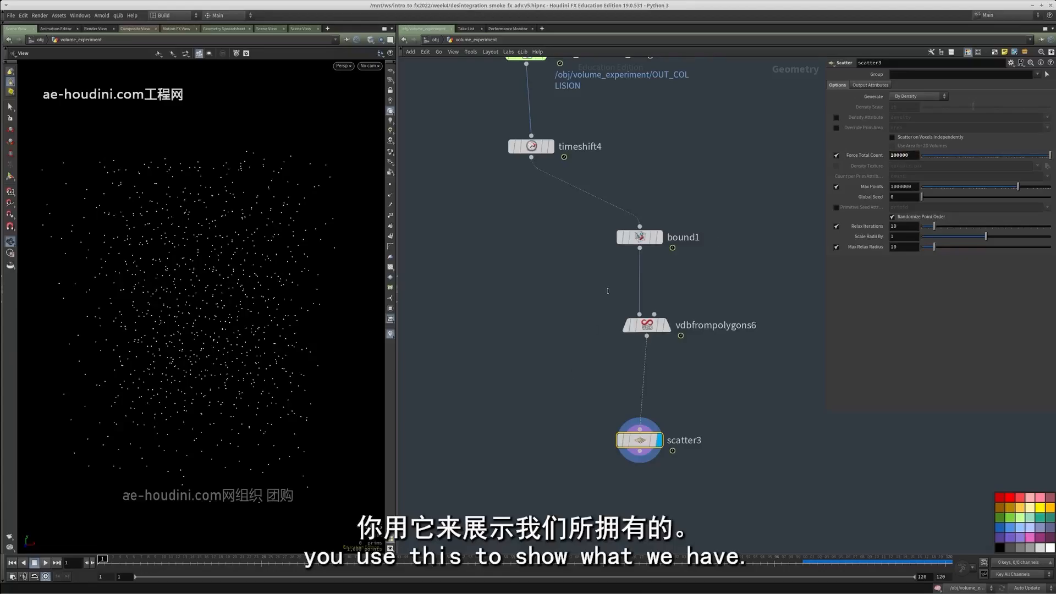
pyautogui.moveTo(596, 552); pyautogui.dragTo(655, 429, button='middle')
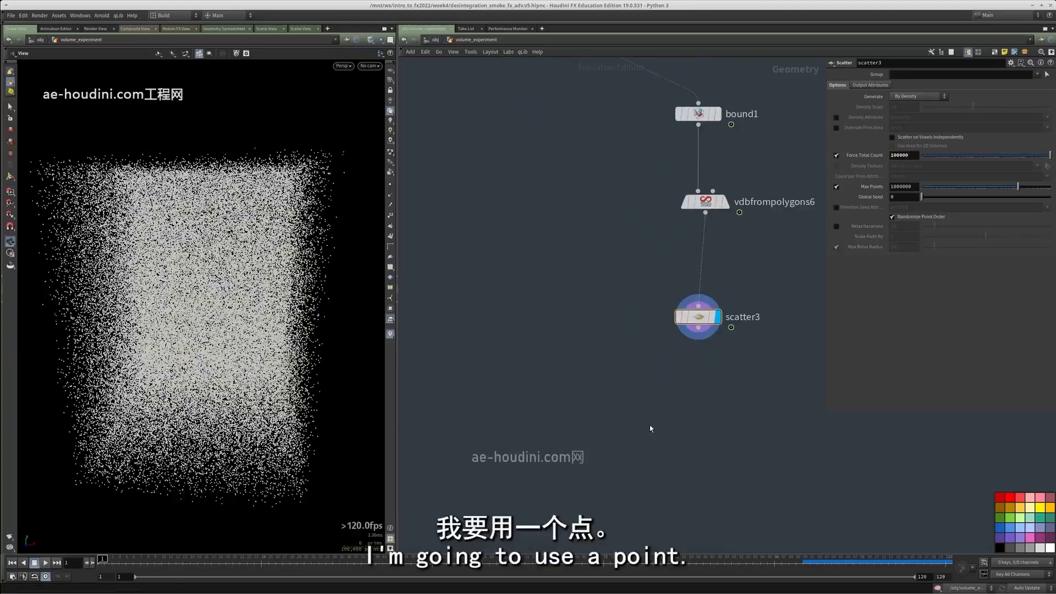
# Add a Point VOP node fed by scatter3
pyautogui.press('Tab')
pyautogui.write('vop')
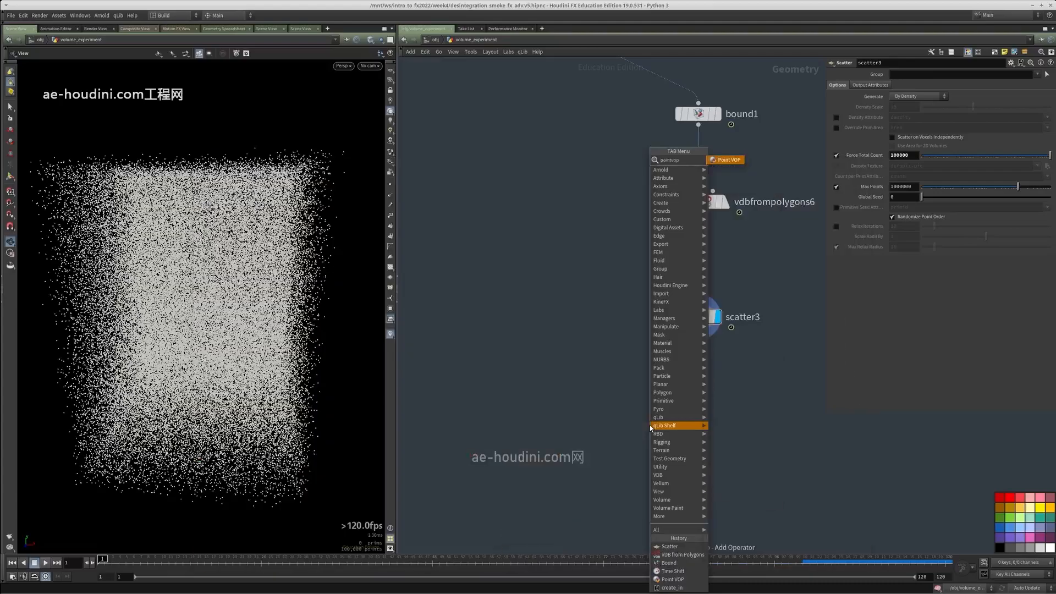
pyautogui.press('Return')
pyautogui.click(604, 449)
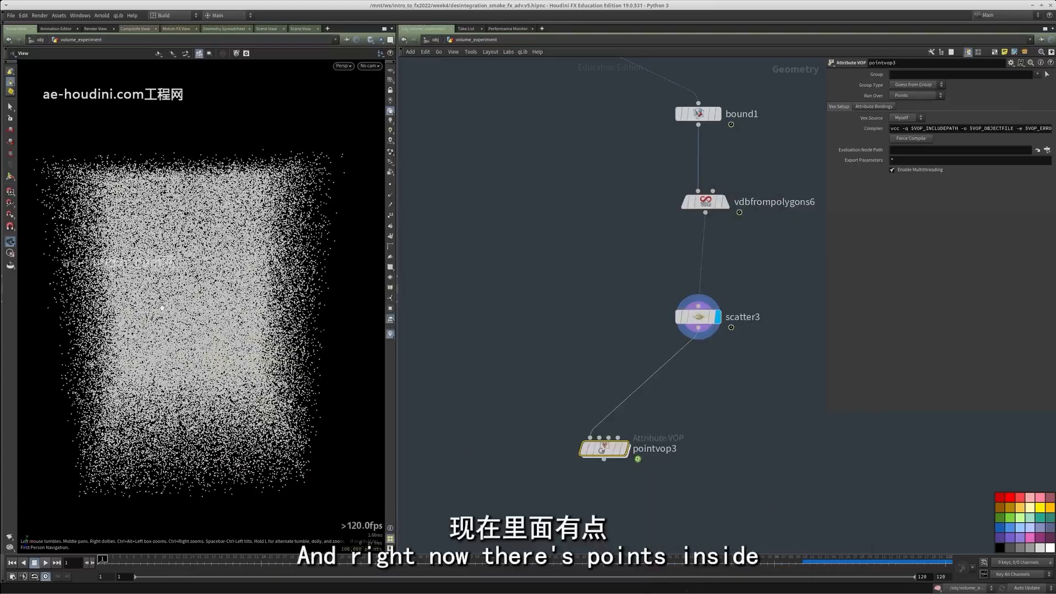
# Examine the scattered point box, then display timeshift4 and compare it with the frozen dragon volume
pyautogui.scroll(-4, 201, 269)
pyautogui.moveTo(203, 269); pyautogui.dragTo(250, 265)
pyautogui.moveTo(563, 77); pyautogui.dragTo(553, 288, button='middle')
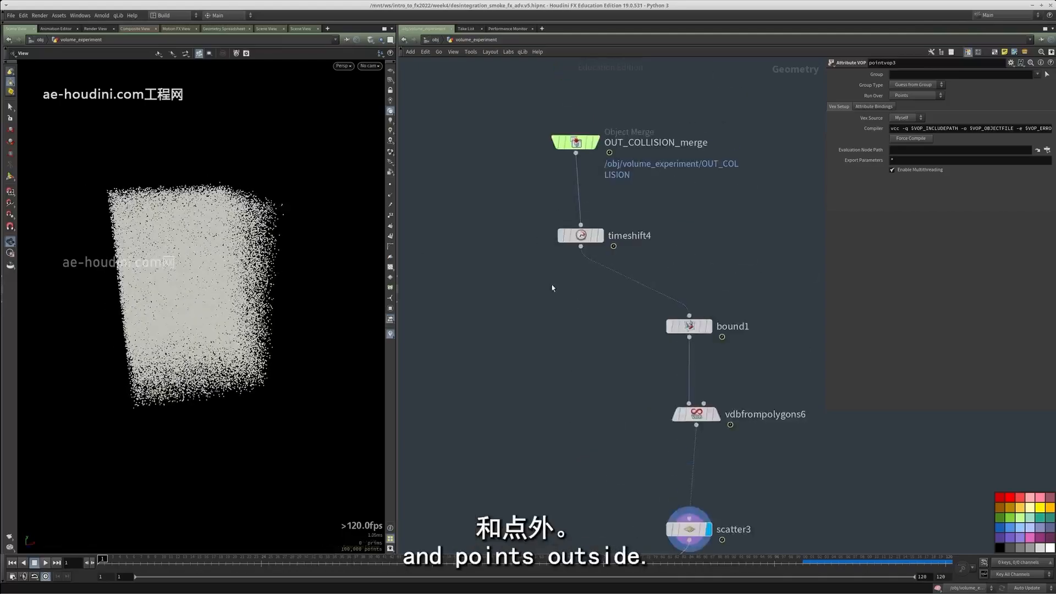
pyautogui.scroll(3, 566, 234)
pyautogui.click(611, 242)
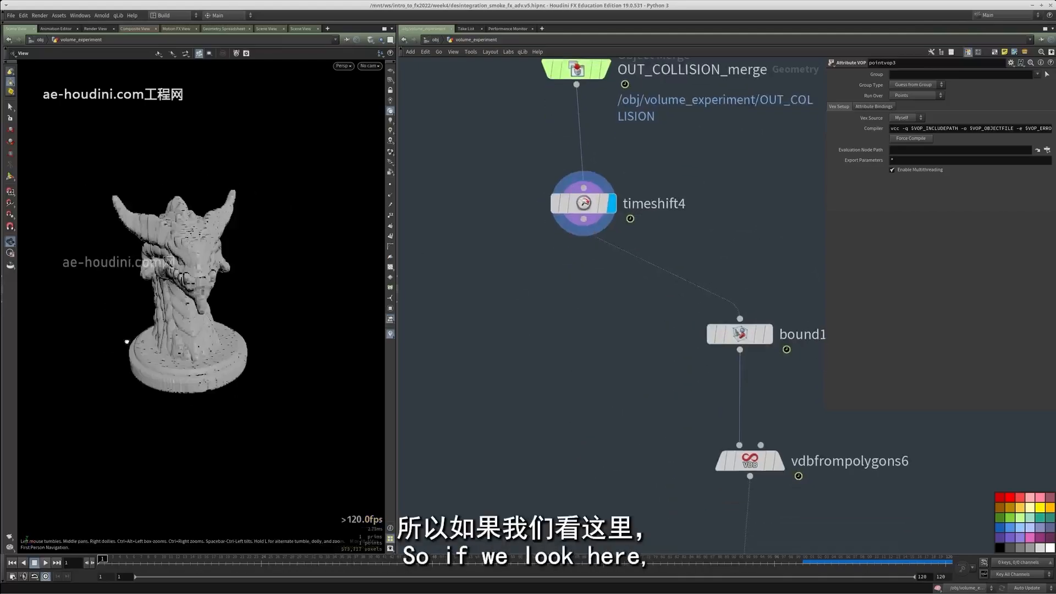
pyautogui.scroll(5, 126, 342)
pyautogui.scroll(-1, 226, 228)
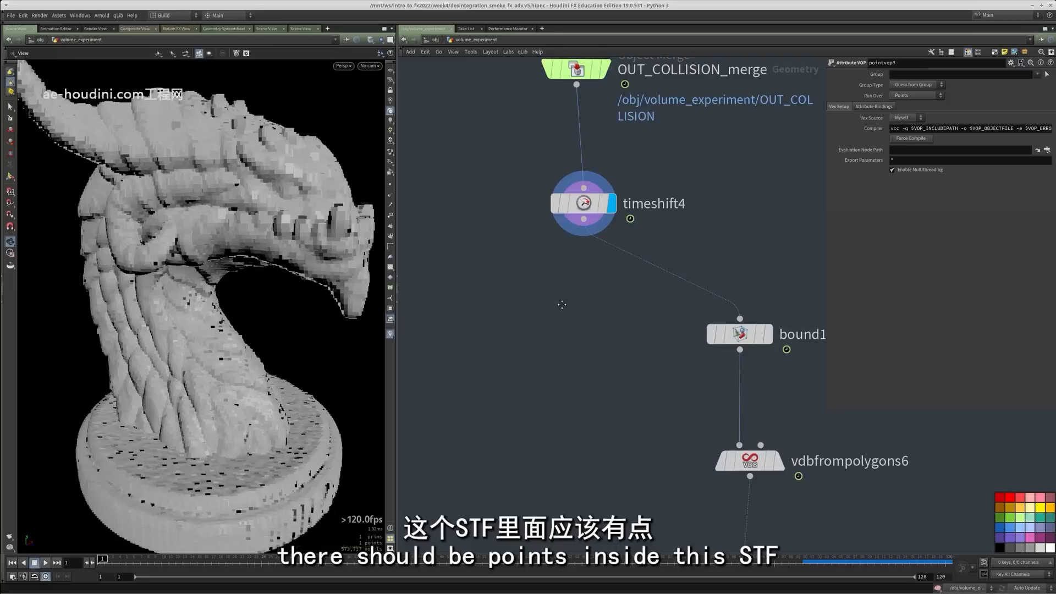
# Locate the earlier VDB from Polygons nodes that feed pointvop1 and pointvop2 in the network
pyautogui.moveTo(561, 302); pyautogui.dragTo(555, 353, button='middle')
pyautogui.scroll(-3, 578, 434)
pyautogui.moveTo(577, 434); pyautogui.dragTo(549, 261, button='middle')
pyautogui.moveTo(601, 391); pyautogui.dragTo(612, 403, button='middle')
pyautogui.moveTo(584, 217); pyautogui.dragTo(667, 399, button='middle')
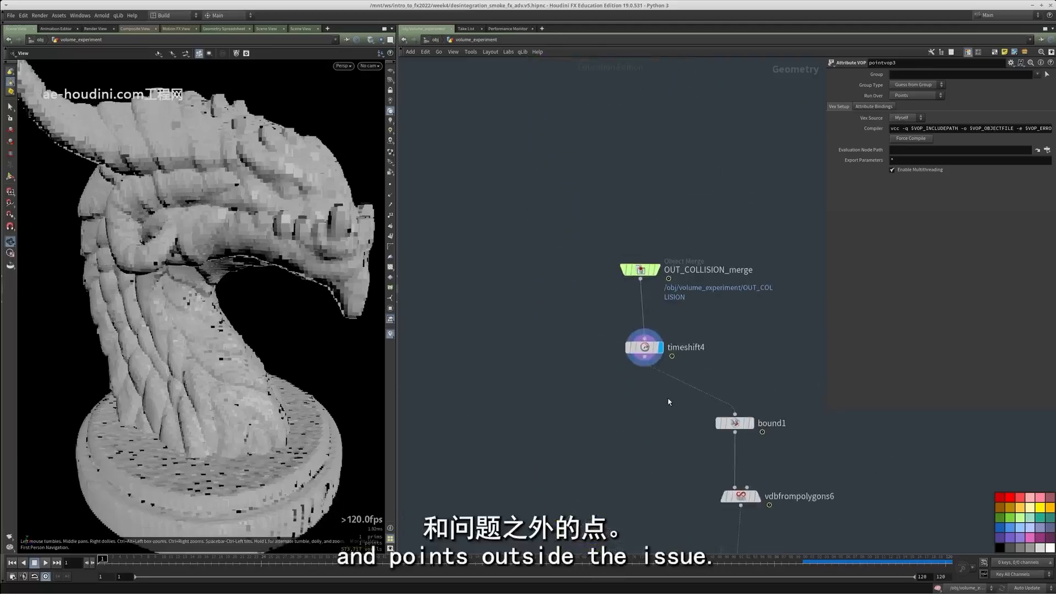
pyautogui.scroll(-5, 659, 351)
pyautogui.moveTo(611, 146); pyautogui.dragTo(670, 358, button='middle')
pyautogui.scroll(2, 669, 358)
pyautogui.moveTo(648, 177); pyautogui.dragTo(695, 457, button='middle')
pyautogui.scroll(-5, 679, 354)
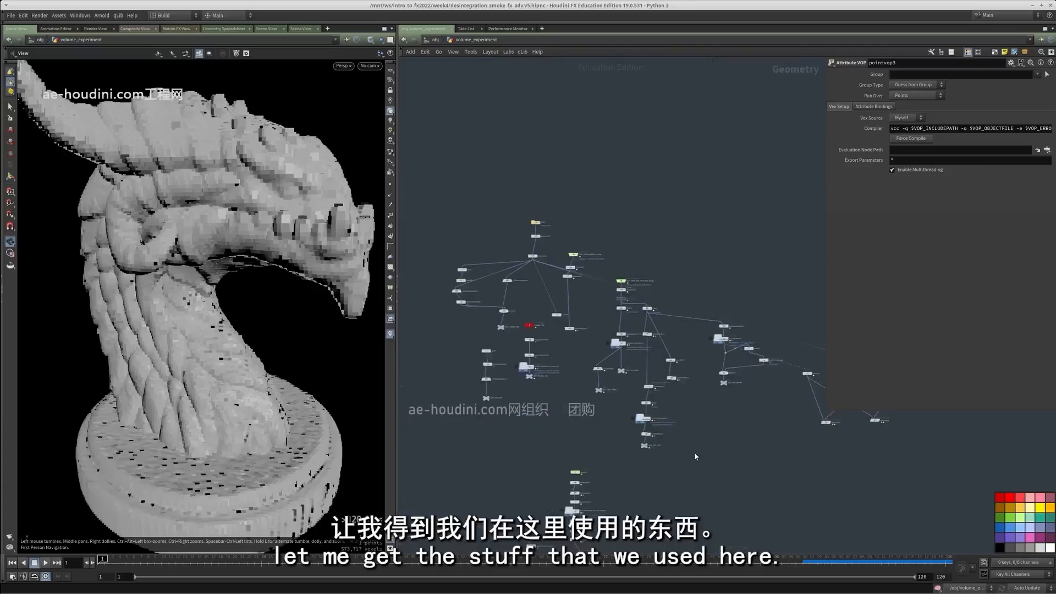
pyautogui.scroll(3, 618, 342)
pyautogui.scroll(-3, 613, 306)
pyautogui.moveTo(696, 295); pyautogui.dragTo(476, 259, button='middle')
pyautogui.scroll(4, 654, 292)
pyautogui.scroll(1, 706, 288)
pyautogui.moveTo(712, 289); pyautogui.dragTo(646, 291, button='middle')
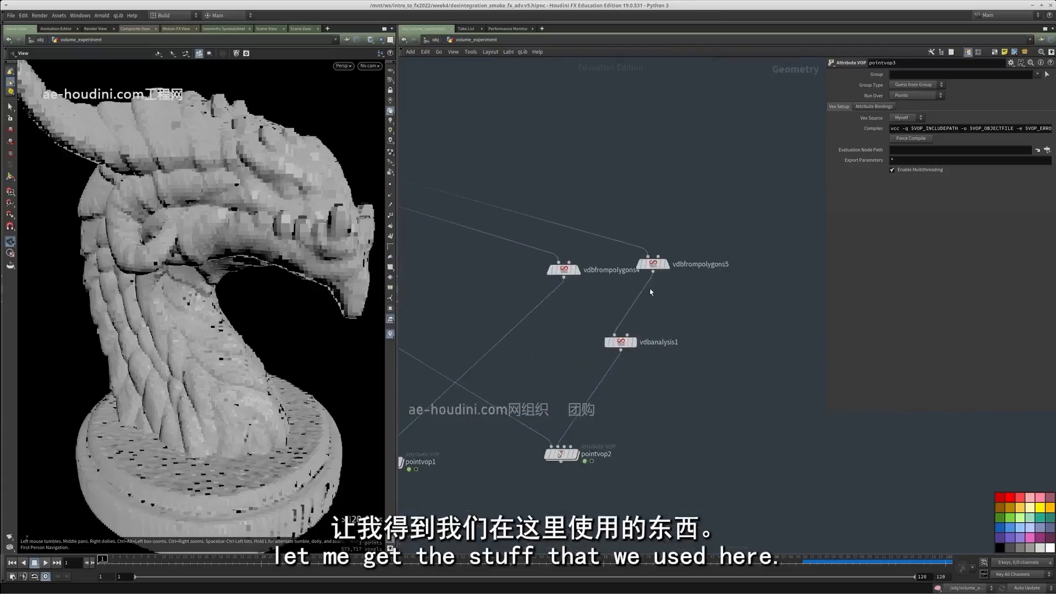
# Create an Object Merge referencing vdbfrompolygons4 and set that VDB's voxel size to 0.05
pyautogui.click(665, 264)
pyautogui.click(577, 269)
pyautogui.click(564, 269)
pyautogui.hotkey('ctrl', 'shift', 'm')
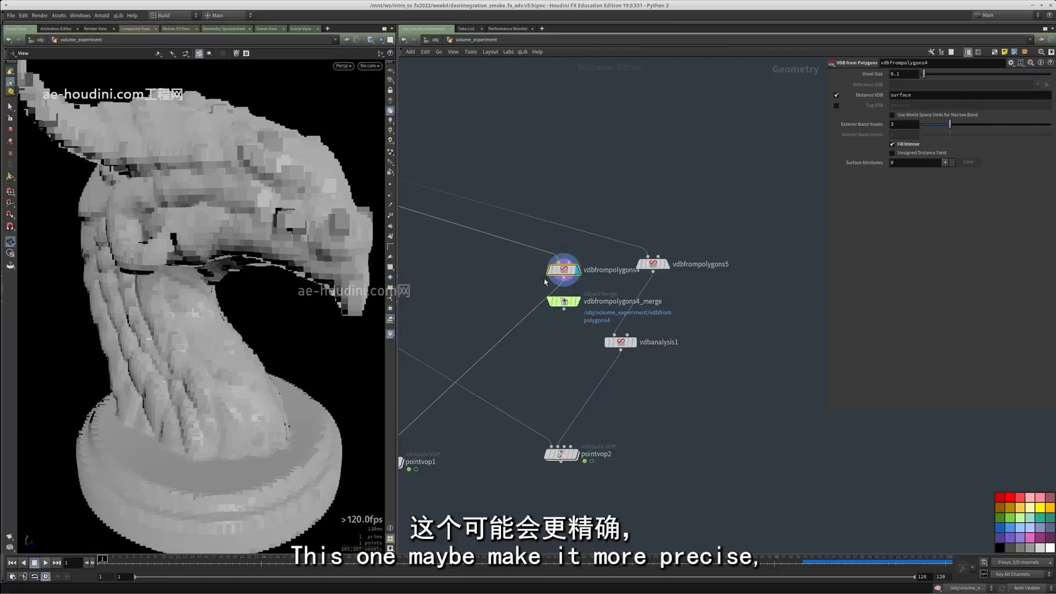
pyautogui.write('05')
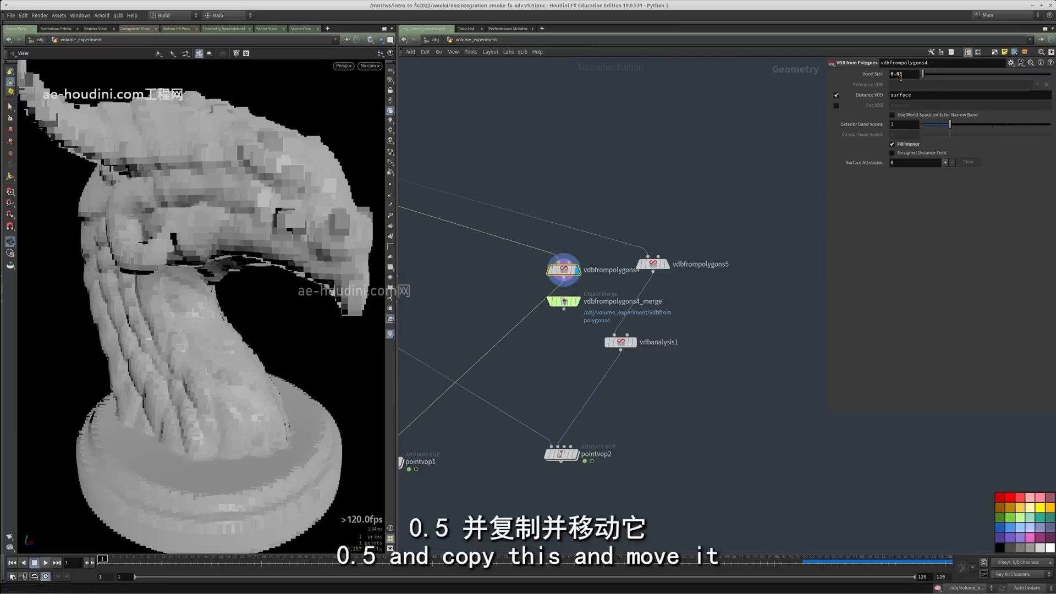
# Copy the vdbfrompolygons4 Object Merge into the node chain beside bound1 and pointvop3
pyautogui.moveTo(658, 273); pyautogui.dragTo(659, 284, button='middle')
pyautogui.click(564, 313)
pyautogui.hotkey('ctrl', 'c')
pyautogui.scroll(-6, 595, 360)
pyautogui.moveTo(620, 475); pyautogui.dragTo(643, 205, button='middle')
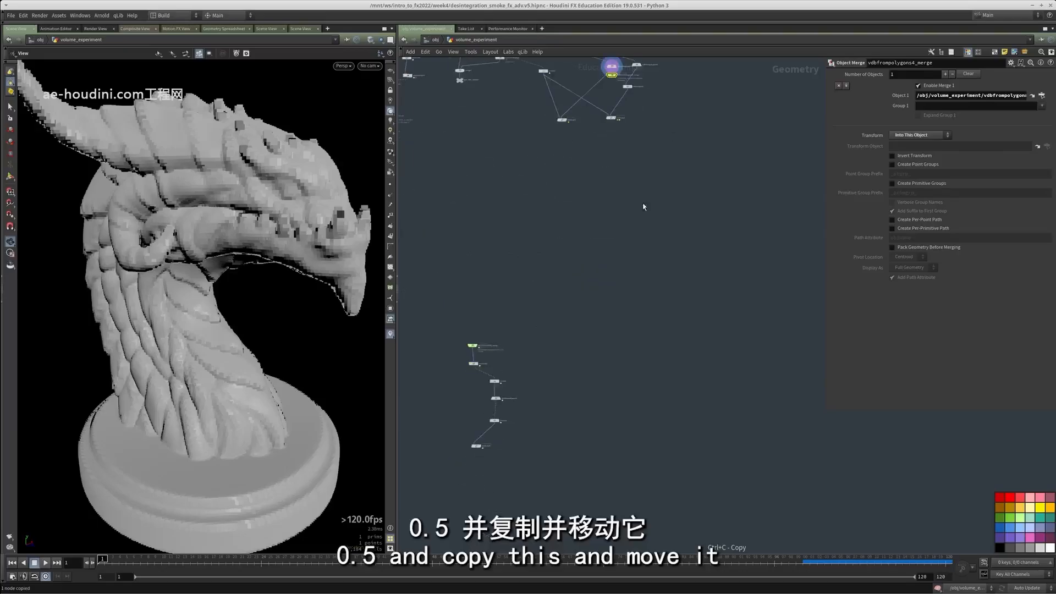
pyautogui.scroll(6, 469, 402)
pyautogui.moveTo(469, 402); pyautogui.dragTo(567, 296, button='middle')
pyautogui.hotkey('ctrl', 'v')
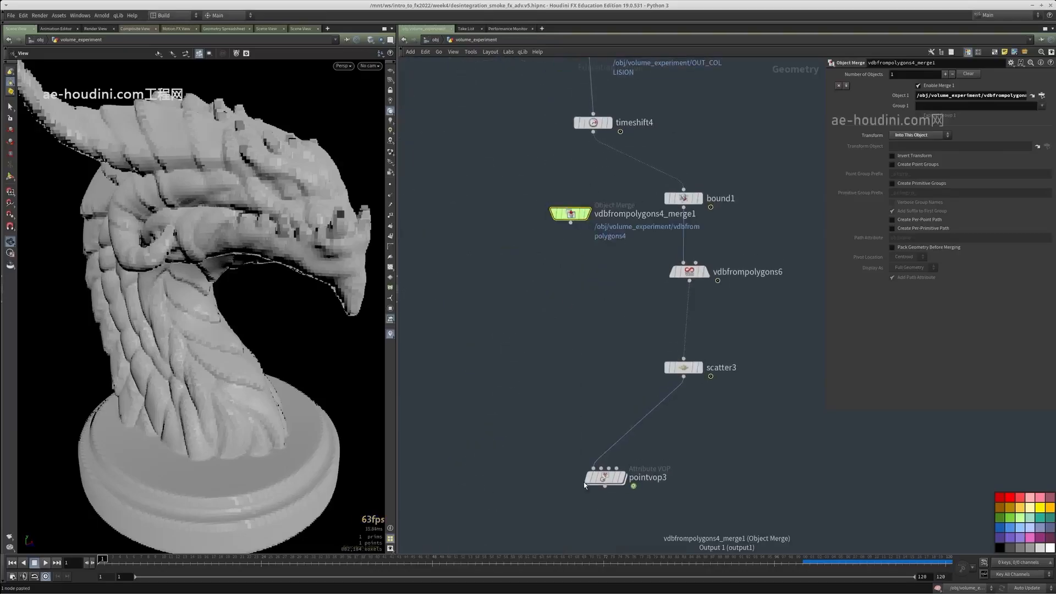
# Wire the pasted Object Merge into the second input of pointvop3 and display pointvop3
pyautogui.moveTo(602, 467); pyautogui.dragTo(726, 409)
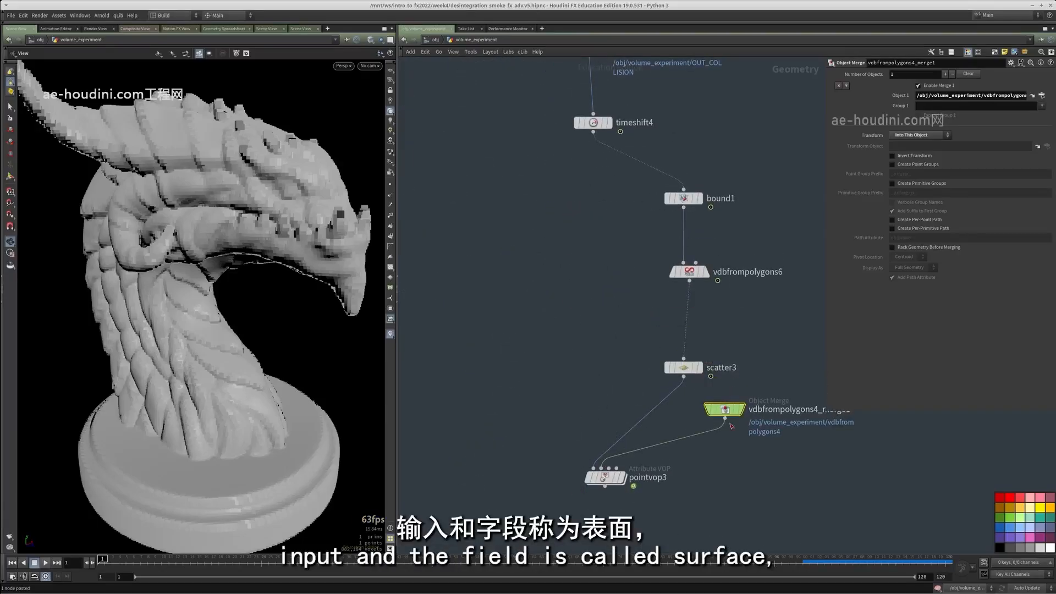
pyautogui.middleClick(725, 411)
pyautogui.moveTo(648, 480); pyautogui.dragTo(605, 406, button='middle')
pyautogui.click(579, 403)
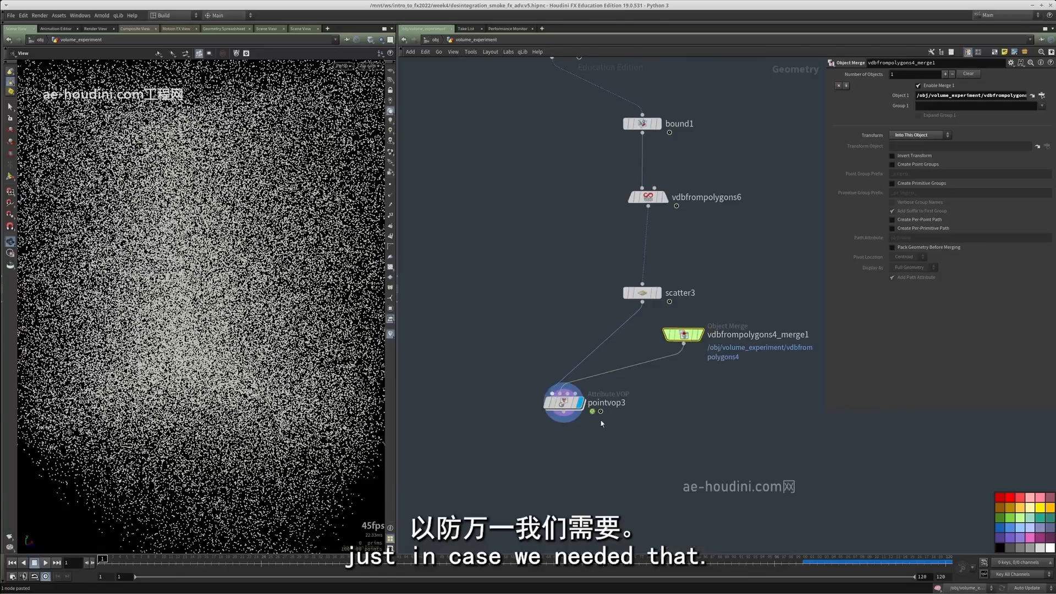
# Go inside pointvop3 and add a Volume Sample node beside the global parameters
pyautogui.click(561, 405)
pyautogui.scroll(3, 559, 406)
pyautogui.doubleClick(558, 404)
pyautogui.scroll(3, 638, 372)
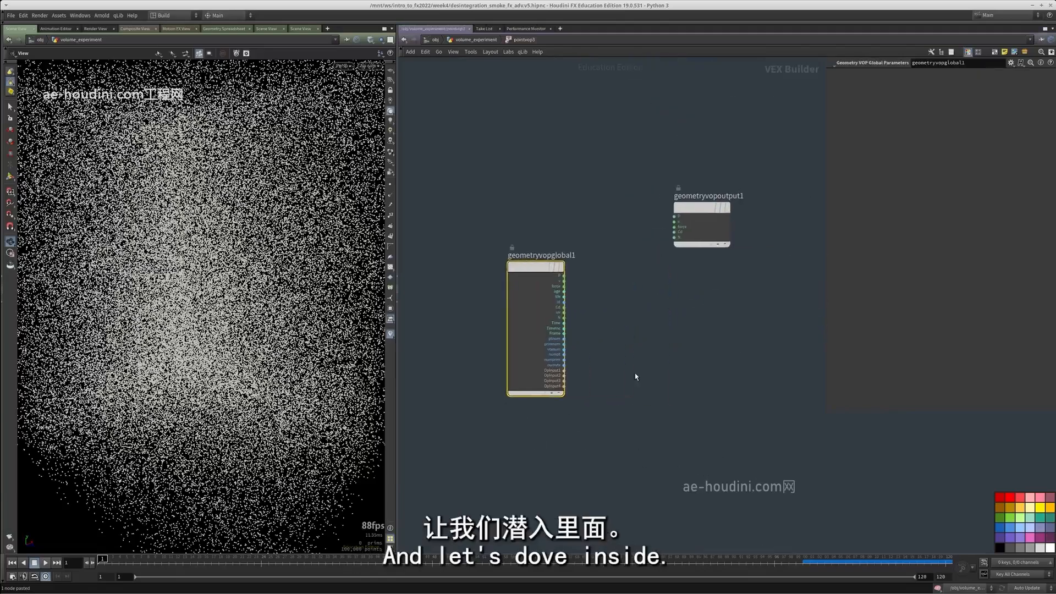
pyautogui.press('Tab')
pyautogui.write('volume')
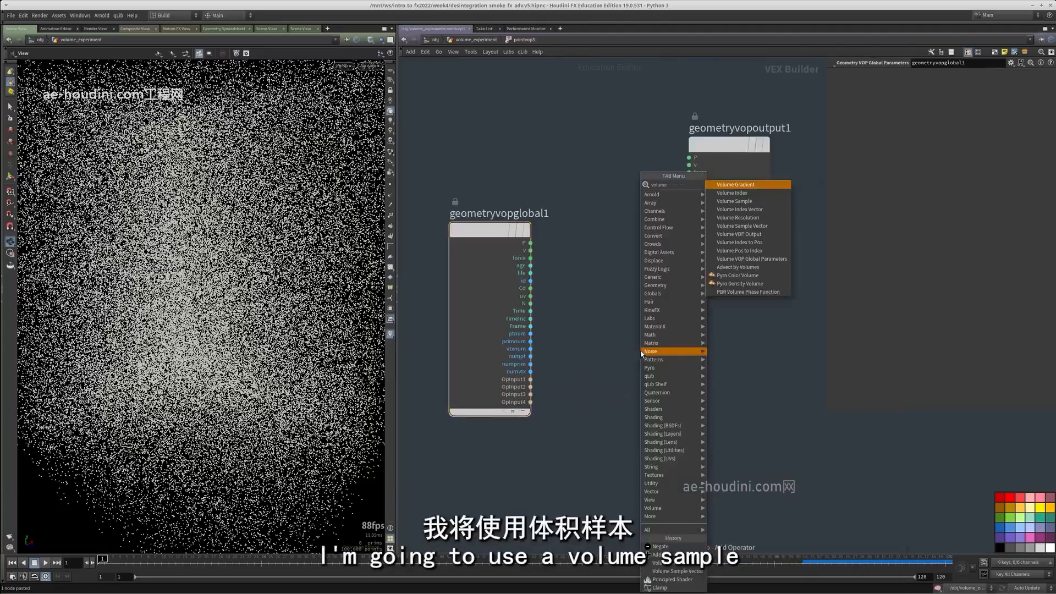
pyautogui.write('sa')
pyautogui.press('Return')
pyautogui.click(641, 351)
pyautogui.moveTo(641, 350); pyautogui.dragTo(687, 328)
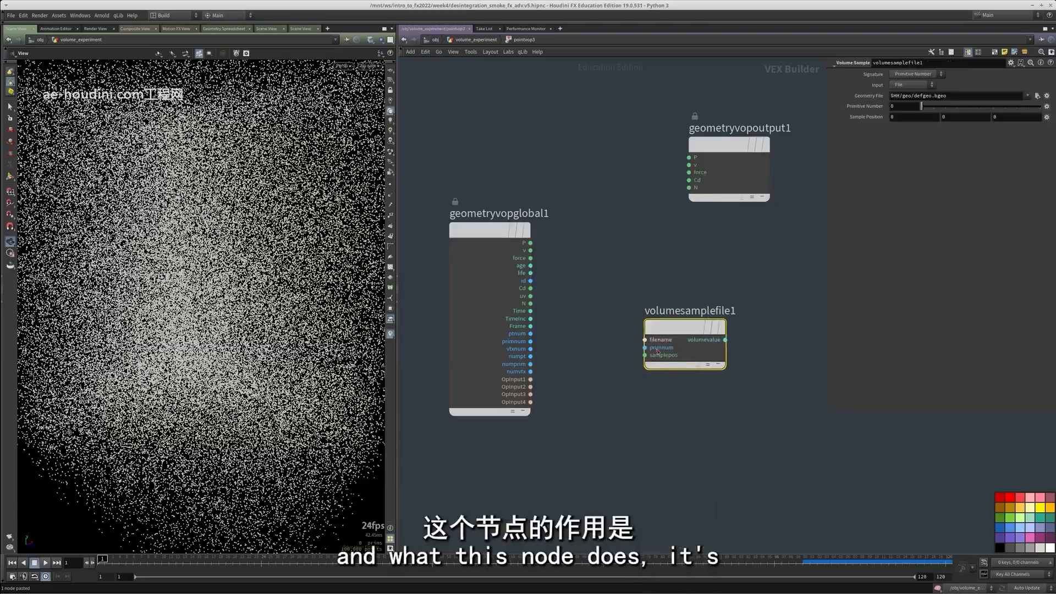
# Wire P into the Volume Sample's sample position and its volume value into Cd, with Input set to Second Input
pyautogui.click(657, 354)
pyautogui.scroll(-3, 607, 270)
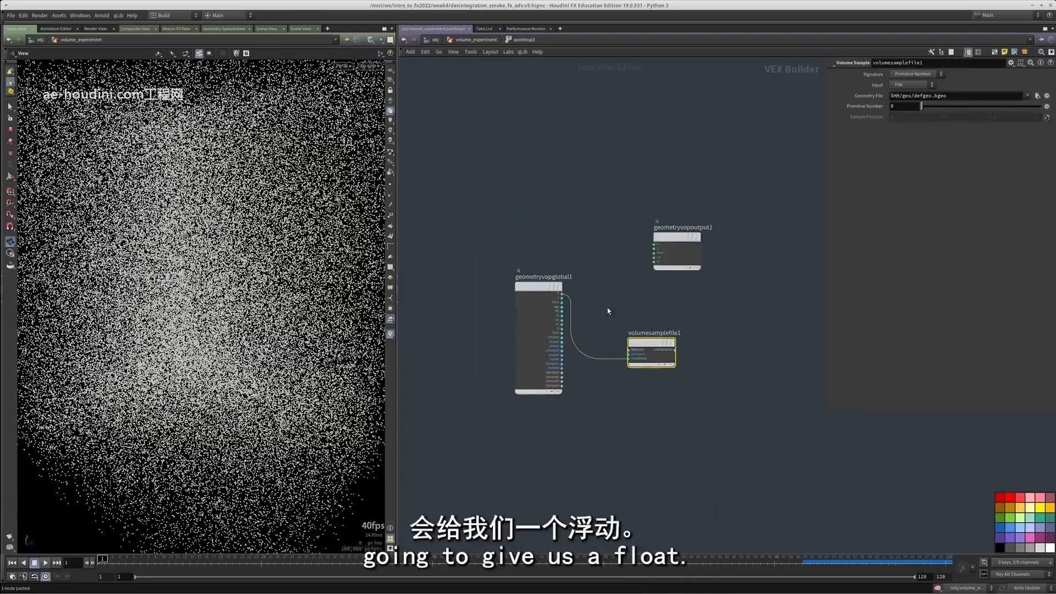
pyautogui.scroll(1, 656, 352)
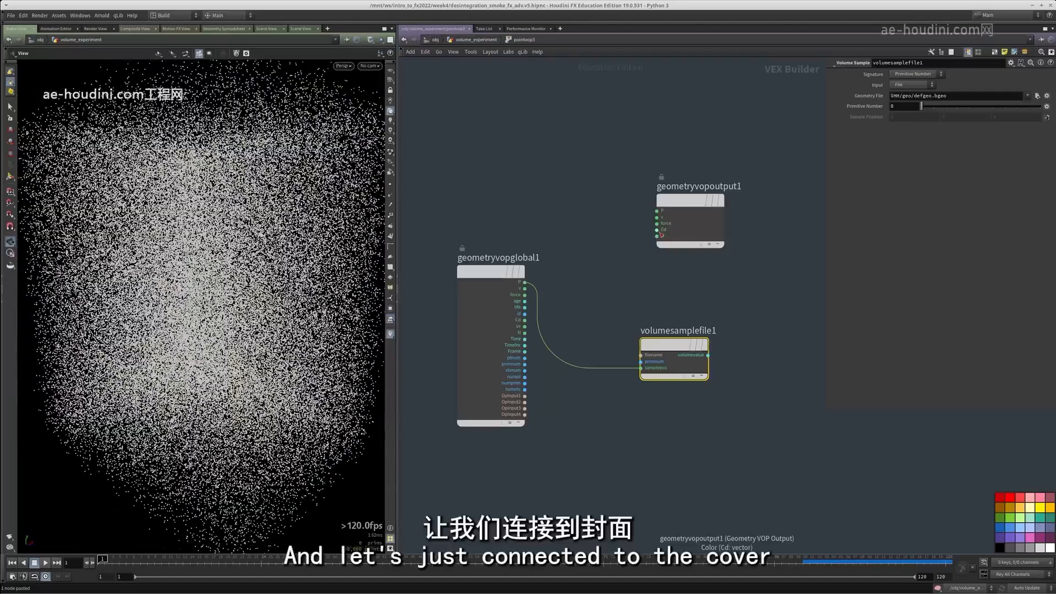
pyautogui.click(707, 353)
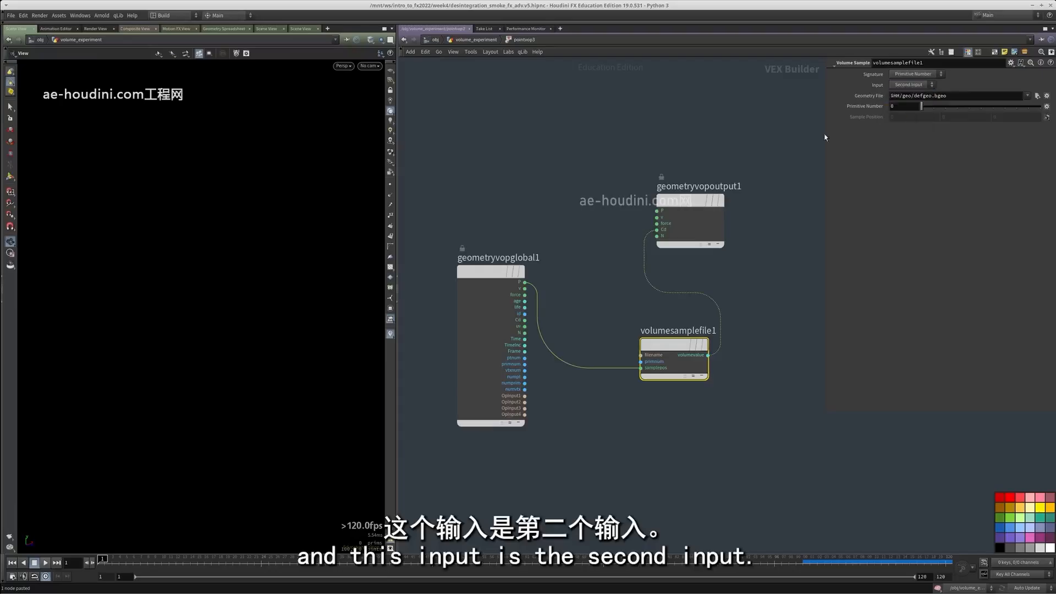
pyautogui.moveTo(505, 163); pyautogui.dragTo(452, 188, button='middle')
pyautogui.moveTo(236, 242); pyautogui.dragTo(325, 237)
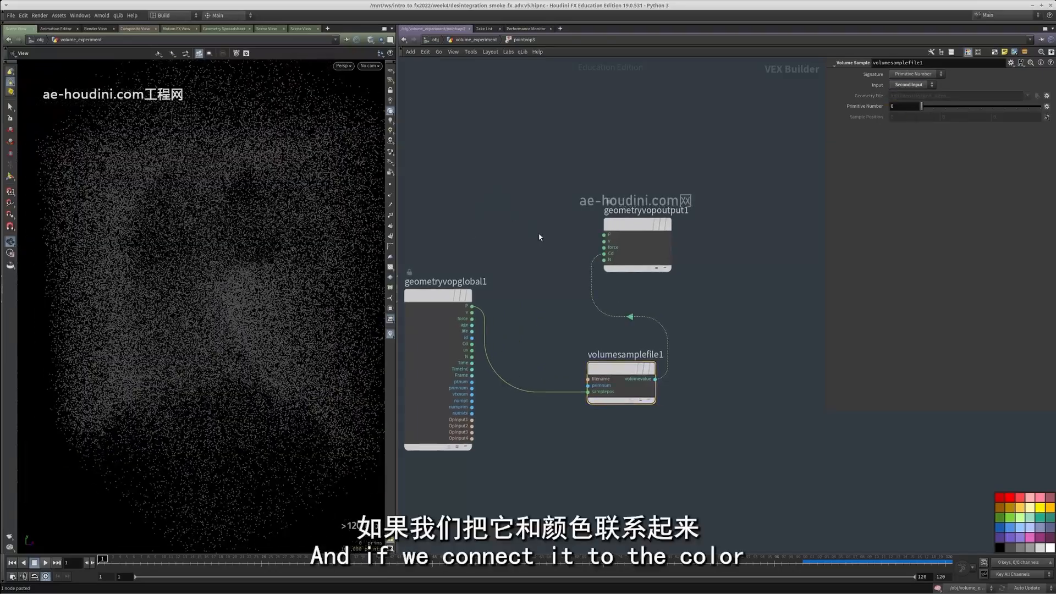
# Examine pointvop3's colour values in the geometry spreadsheet, sorting by Cd[g] in both directions
pyautogui.press('u')
pyautogui.moveTo(687, 396); pyautogui.dragTo(679, 340, button='middle')
pyautogui.hotkey('alt', 'shift', 's')
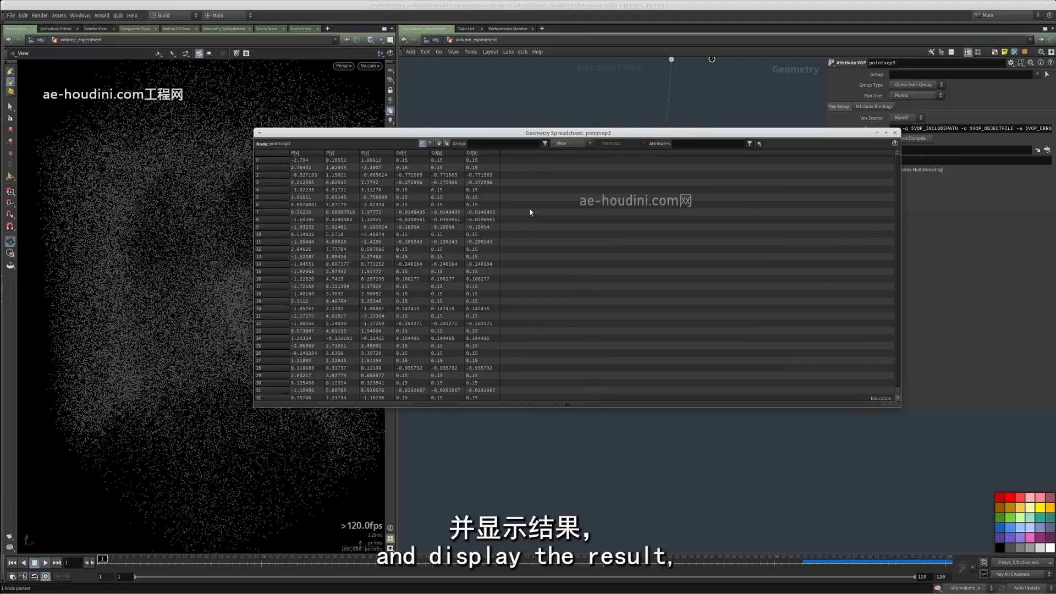
pyautogui.click(444, 154)
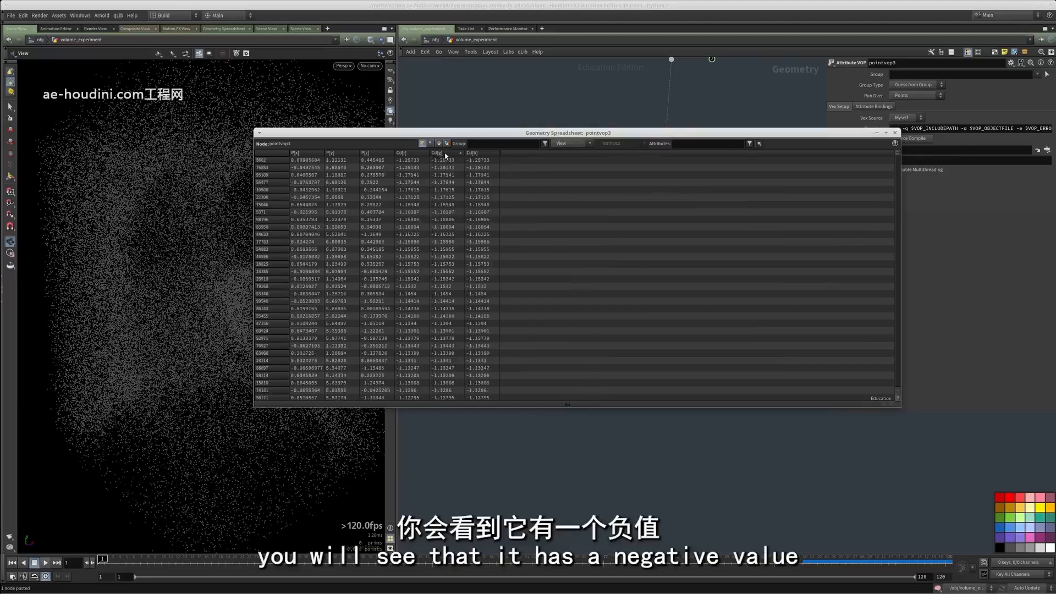
pyautogui.click(446, 154)
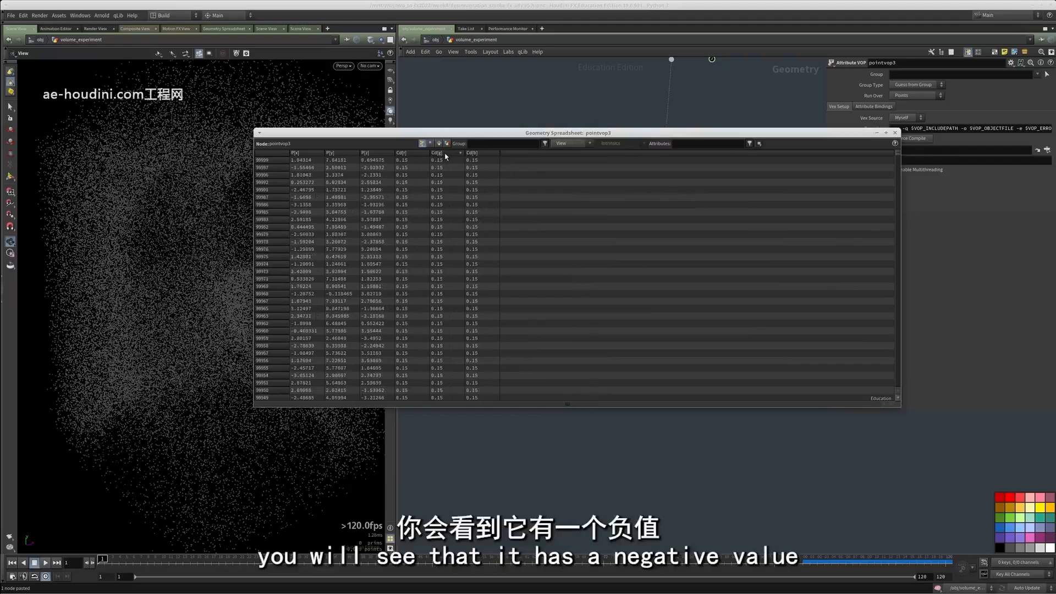
pyautogui.click(894, 135)
# Go back inside pointvop3 and move the output node away from the Volume Sample to make room between them
pyautogui.doubleClick(631, 222)
pyautogui.scroll(-3, 632, 222)
pyautogui.moveTo(632, 222); pyautogui.dragTo(709, 262)
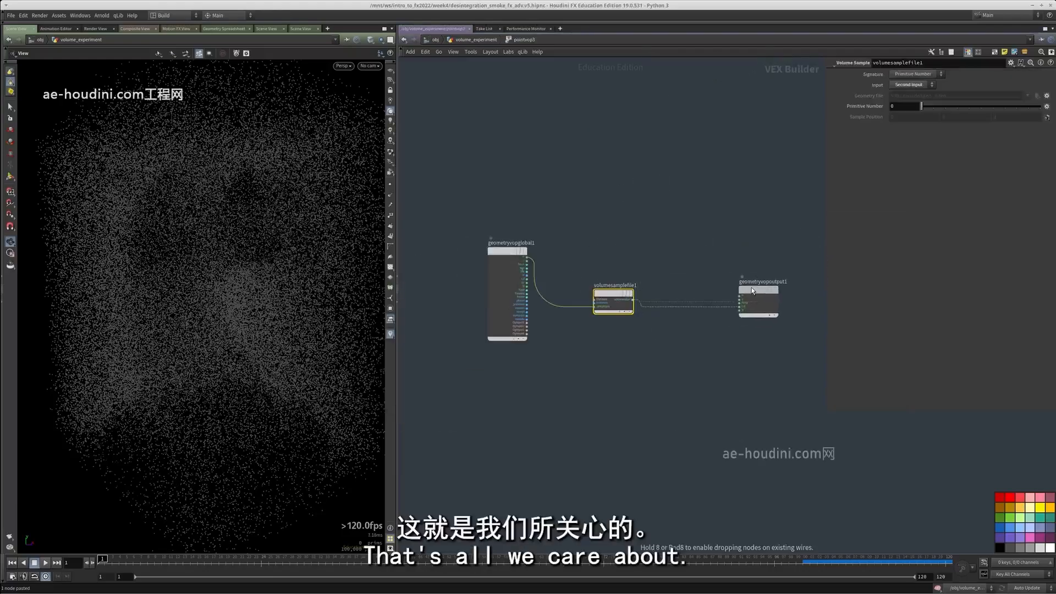
pyautogui.moveTo(751, 290); pyautogui.dragTo(750, 283)
pyautogui.scroll(1, 629, 328)
pyautogui.moveTo(275, 310); pyautogui.dragTo(243, 328)
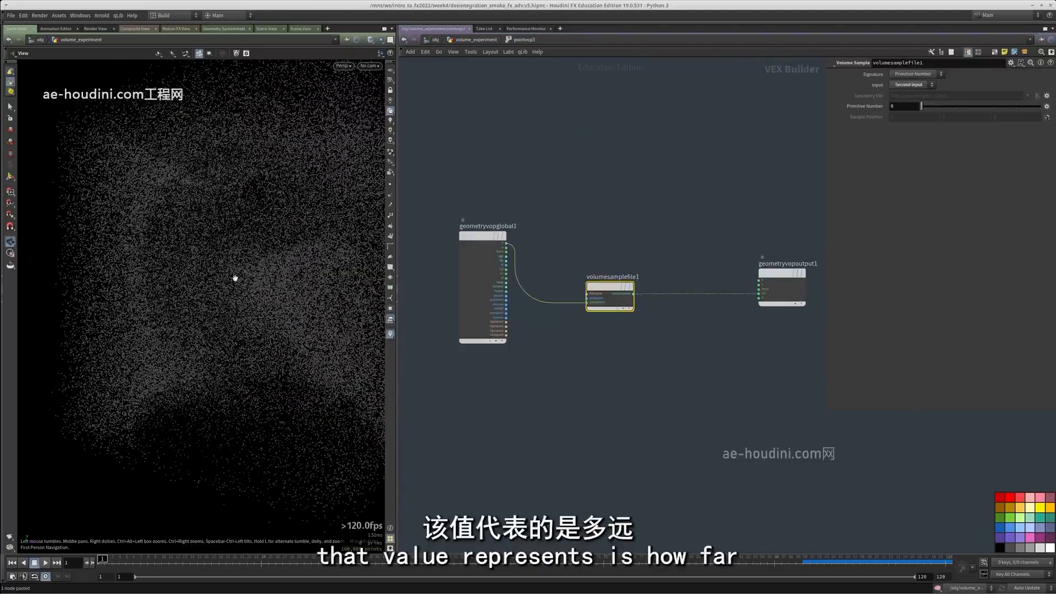
pyautogui.moveTo(235, 278); pyautogui.dragTo(252, 140)
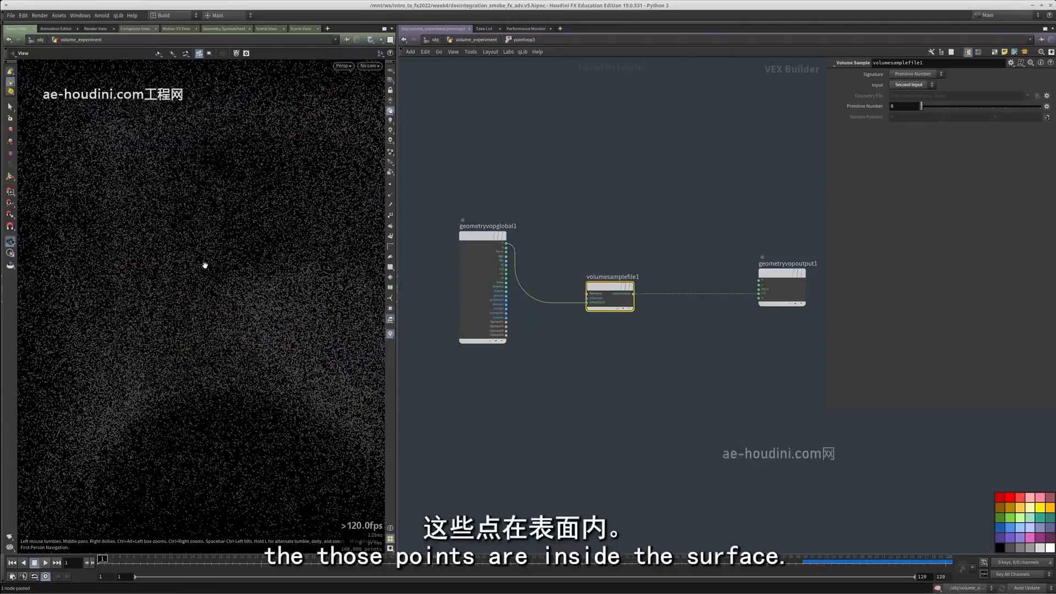
pyautogui.moveTo(223, 240); pyautogui.dragTo(163, 252, button='right')
pyautogui.moveTo(163, 253); pyautogui.dragTo(225, 242)
# Add a Compare node that tests whether the sampled volume value is Less Than 0
pyautogui.moveTo(604, 357); pyautogui.dragTo(605, 337, button='middle')
pyautogui.scroll(3, 605, 337)
pyautogui.press('Tab')
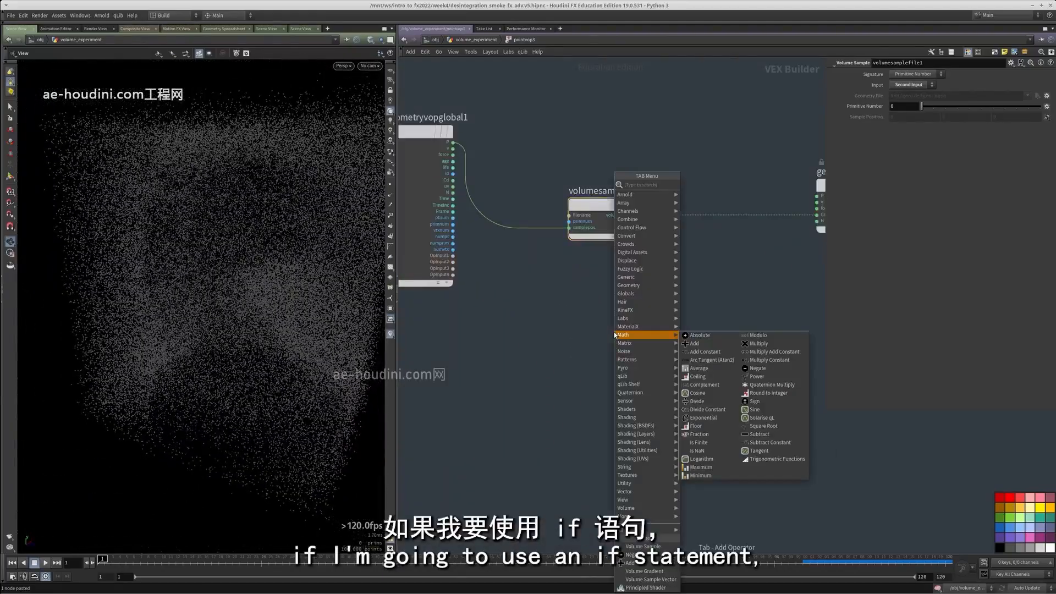
pyautogui.write('compa')
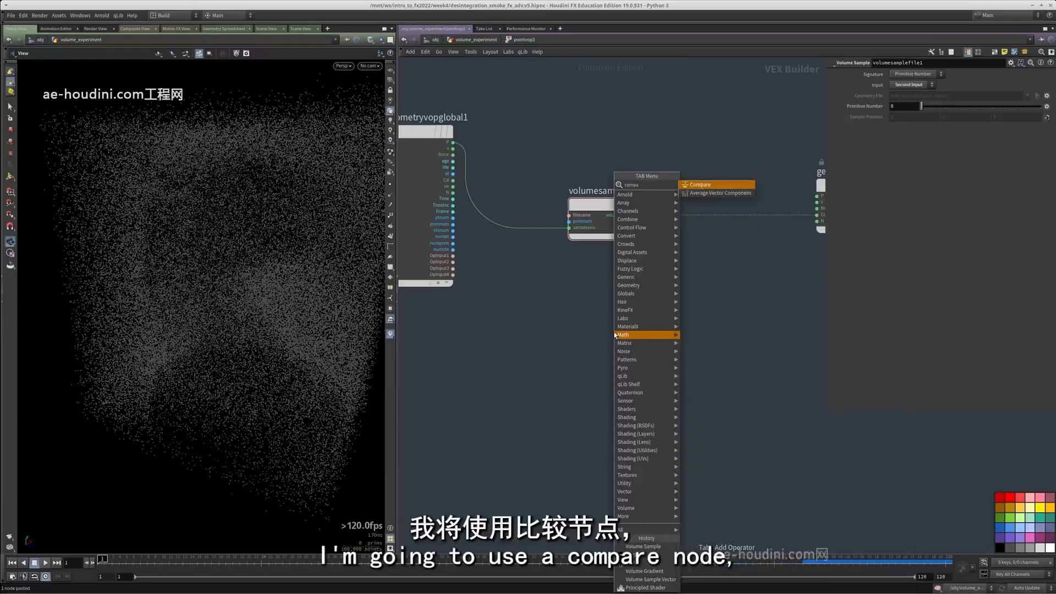
pyautogui.press('Return')
pyautogui.click(713, 323)
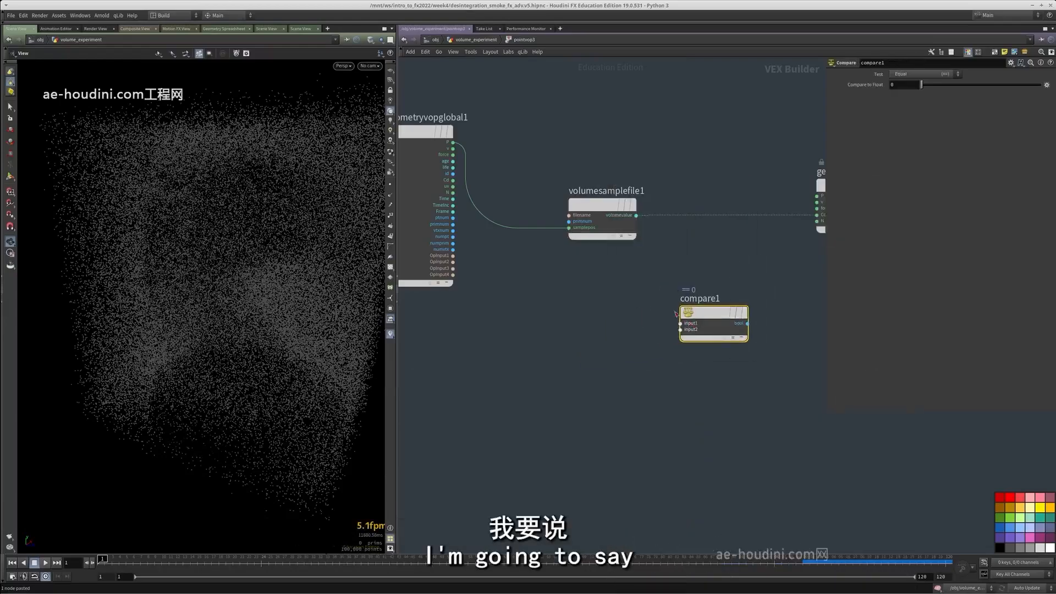
pyautogui.moveTo(680, 323); pyautogui.dragTo(646, 213)
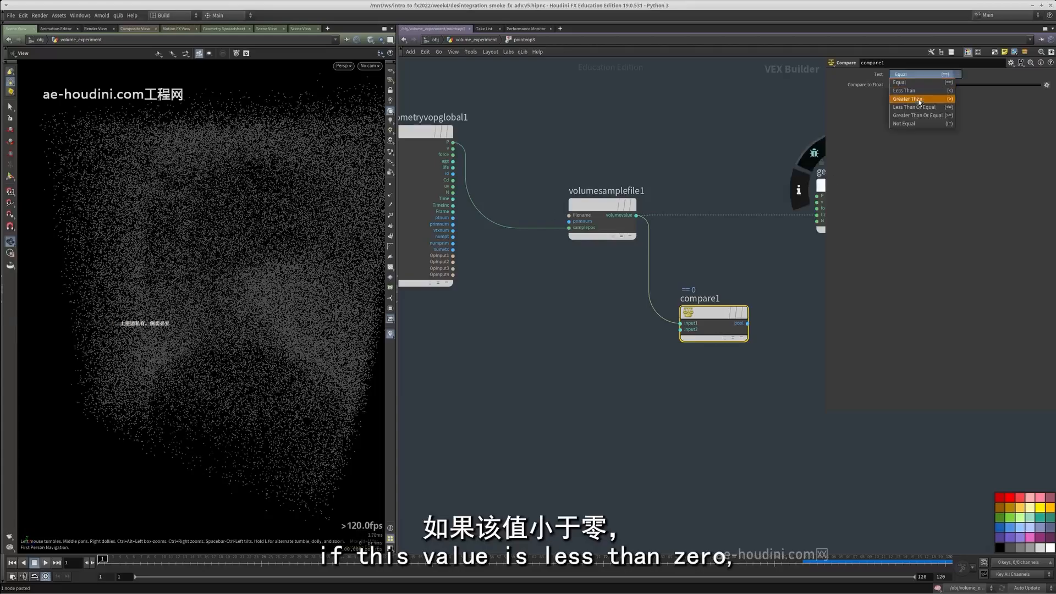
pyautogui.click(906, 91)
# Add a Two Way Switch with its condition driven by the Compare node's result
pyautogui.moveTo(716, 248); pyautogui.dragTo(632, 245, button='middle')
pyautogui.press('Tab')
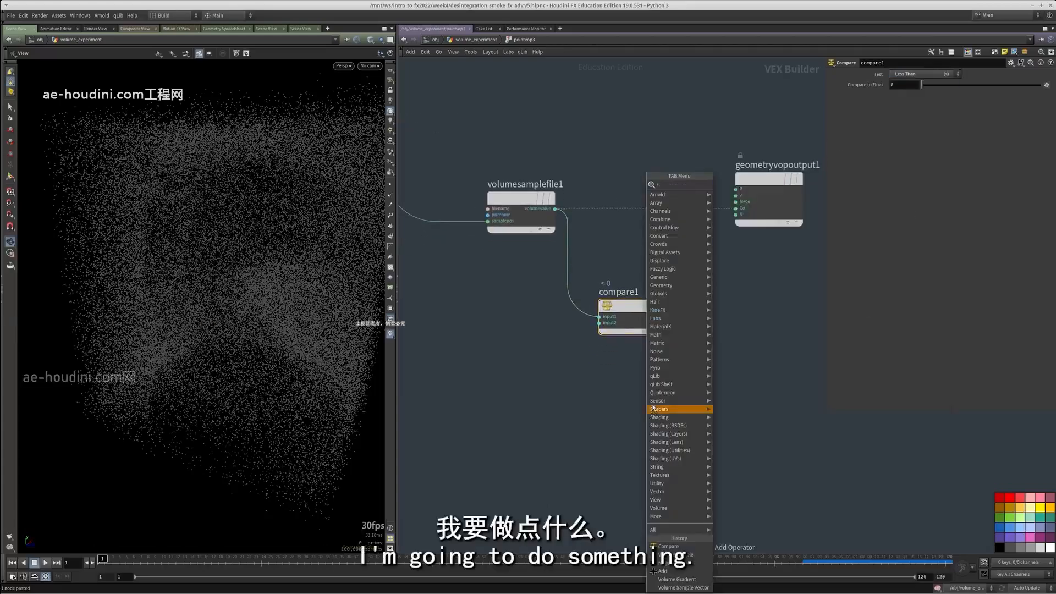
pyautogui.write('tw')
pyautogui.click(756, 195)
pyautogui.click(743, 329)
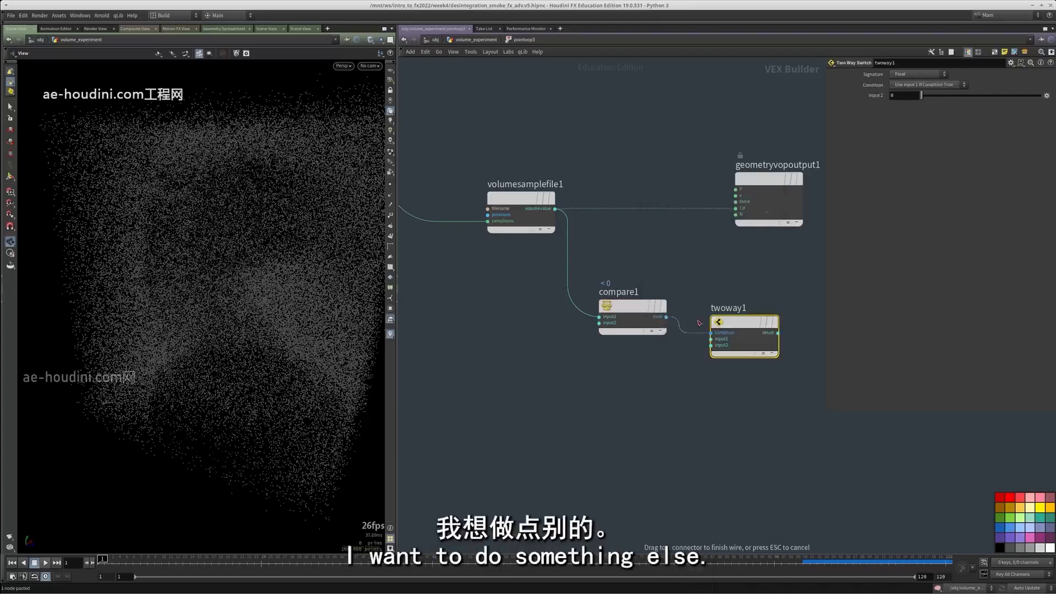
# Add a Constant node of type Vector below the Compare node and set its default to 1, 0, 0
pyautogui.moveTo(717, 375); pyautogui.dragTo(680, 359, button='middle')
pyautogui.click(563, 384)
pyautogui.press('Tab')
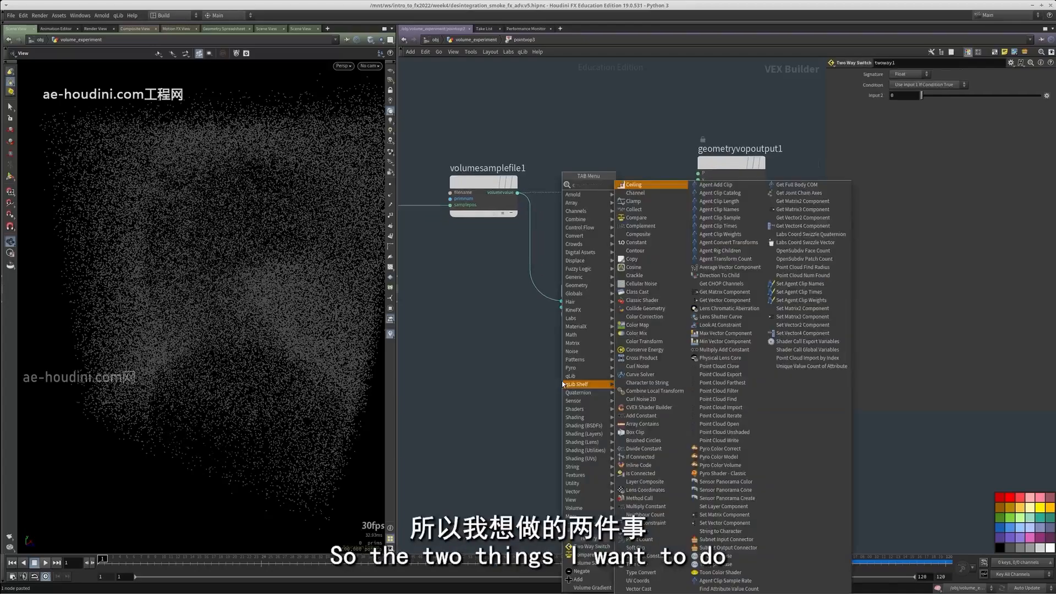
pyautogui.press('Escape')
pyautogui.press('Tab')
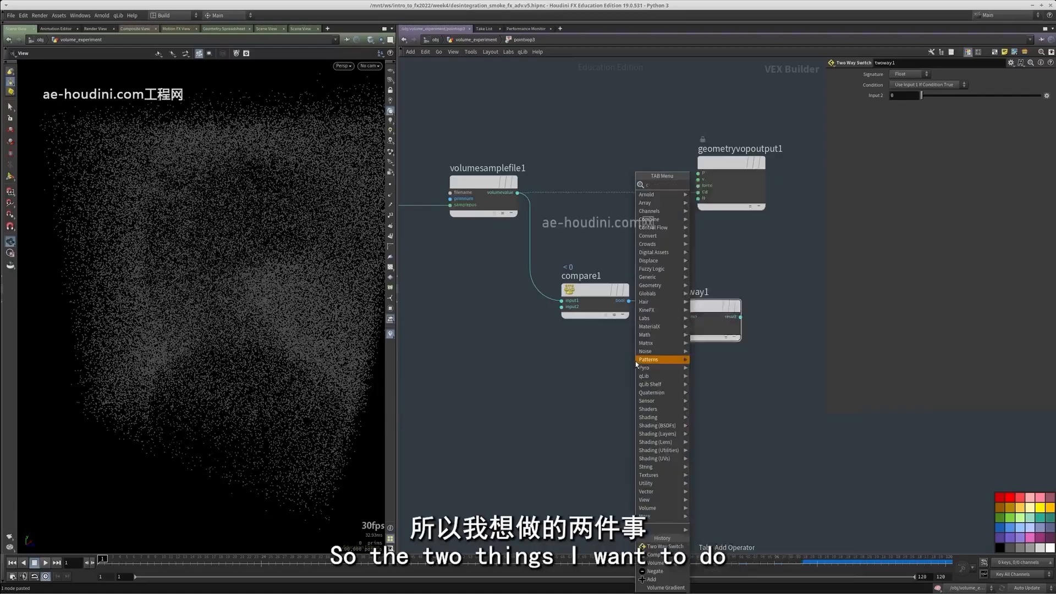
pyautogui.write('cons')
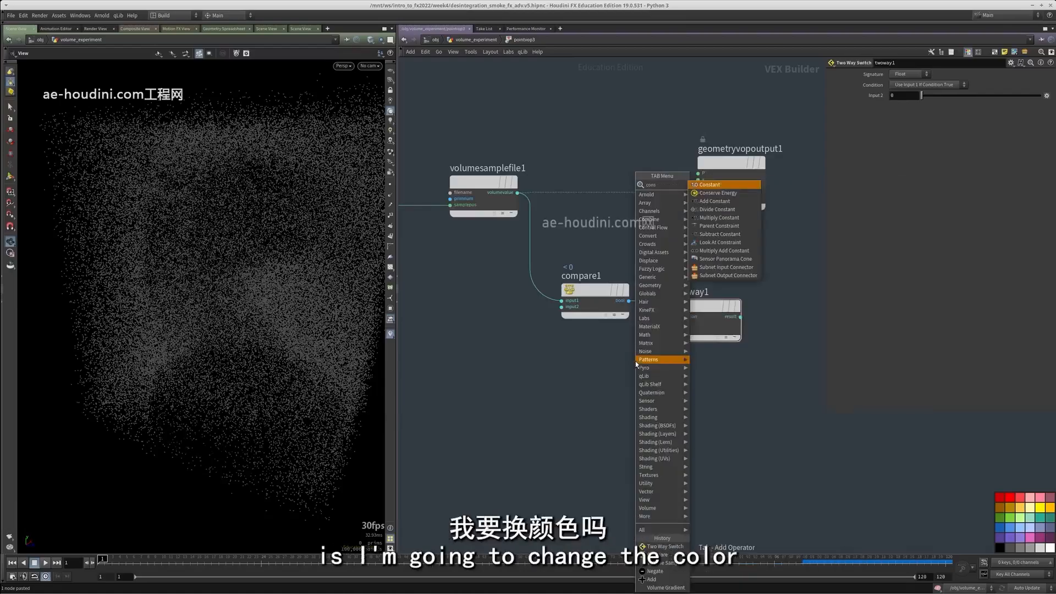
pyautogui.click(711, 187)
pyautogui.click(539, 417)
pyautogui.click(902, 75)
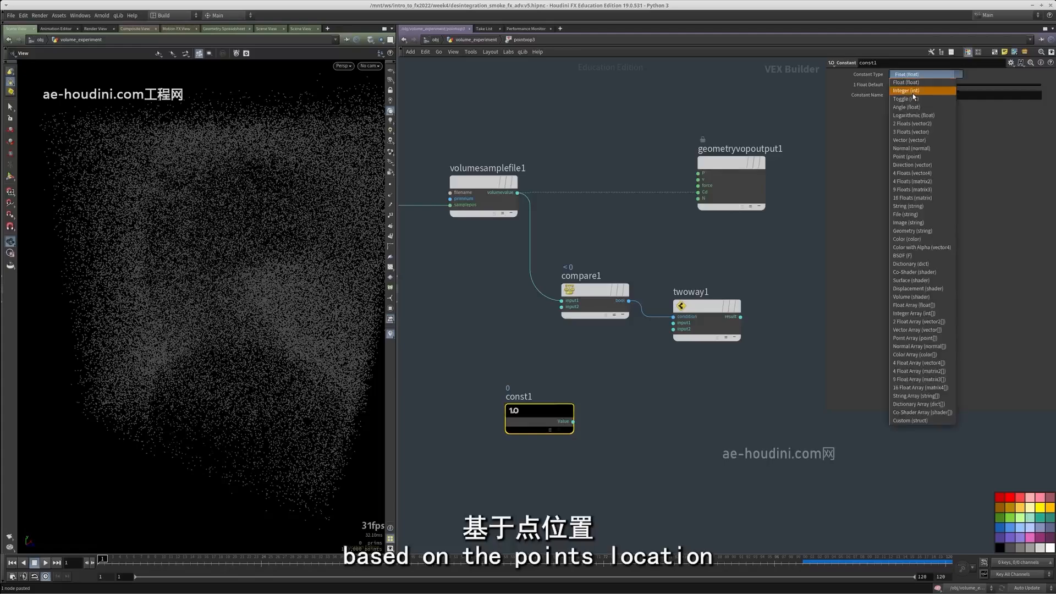
pyautogui.click(912, 141)
pyautogui.moveTo(676, 184); pyautogui.dragTo(689, 132, button='middle')
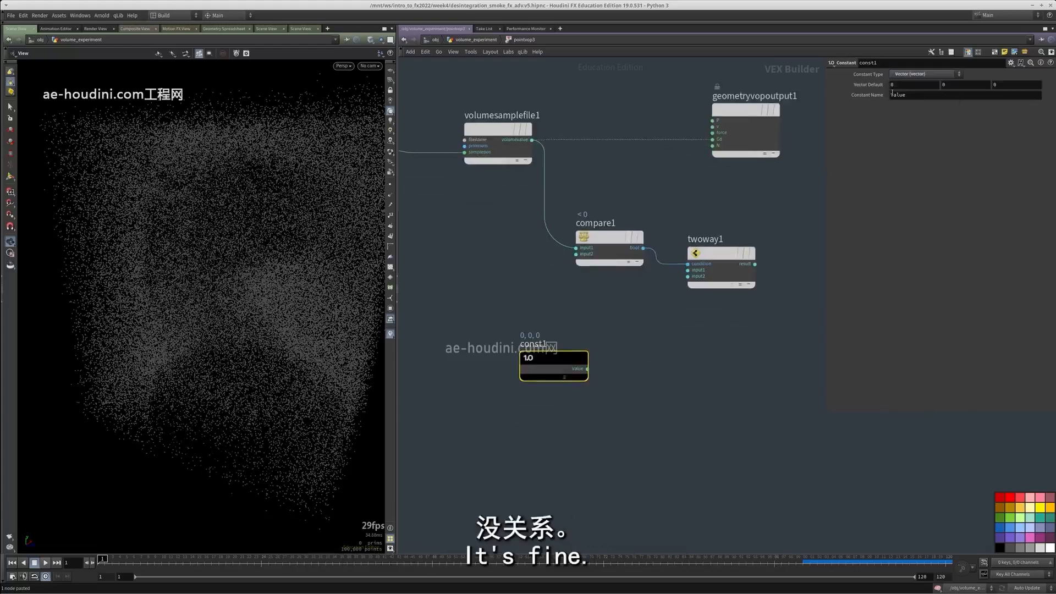
# Add a second vector Constant node below the first, with its default set to 0.2, 0.2, 0.2
pyautogui.hotkey('ctrl', 'v')
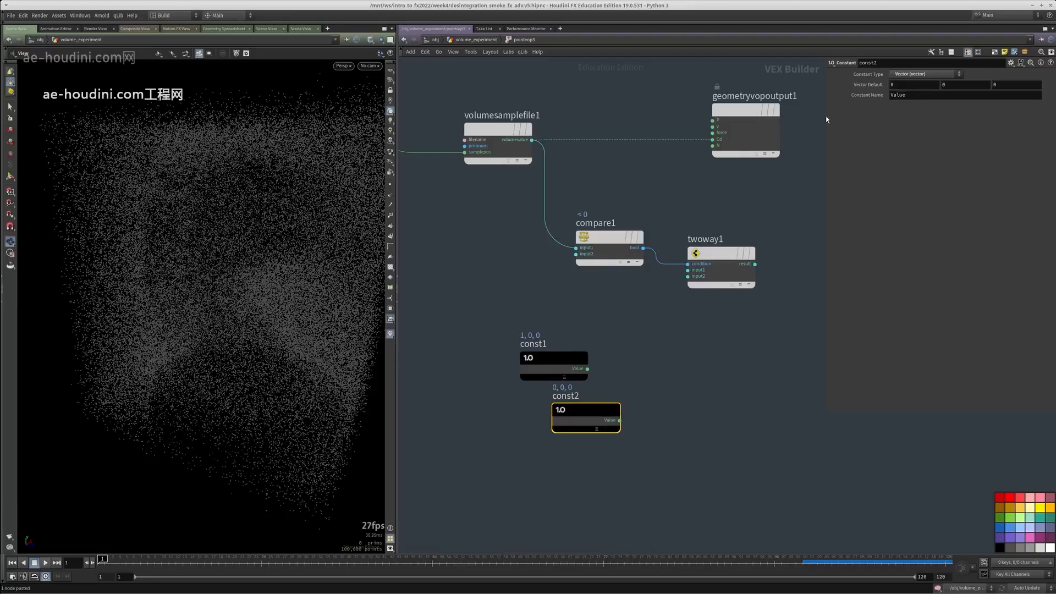
pyautogui.write('.2')
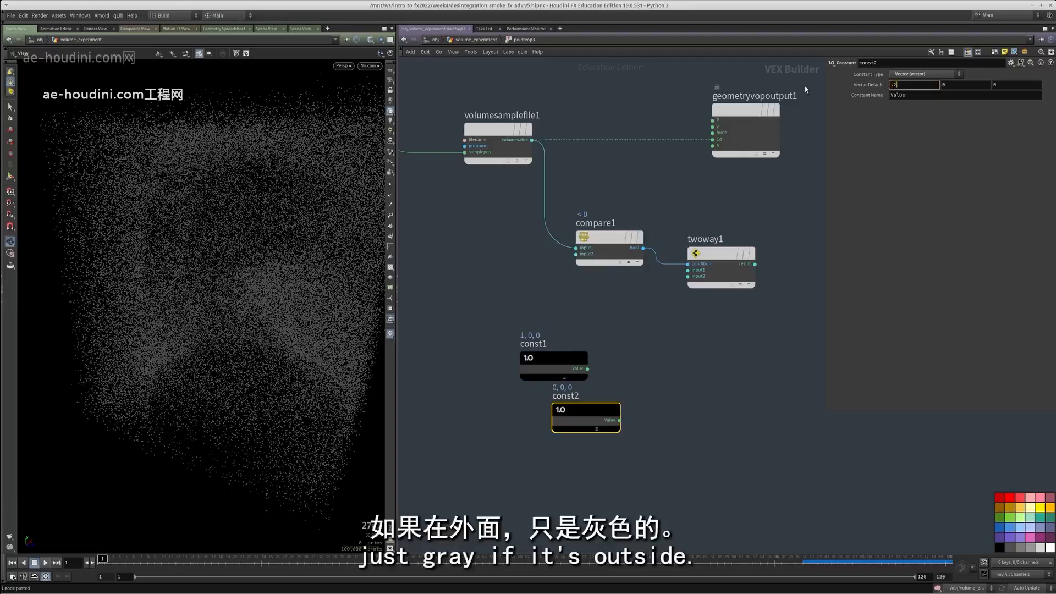
pyautogui.press('Tab')
pyautogui.write('.2')
pyautogui.press('Tab')
pyautogui.write('.2')
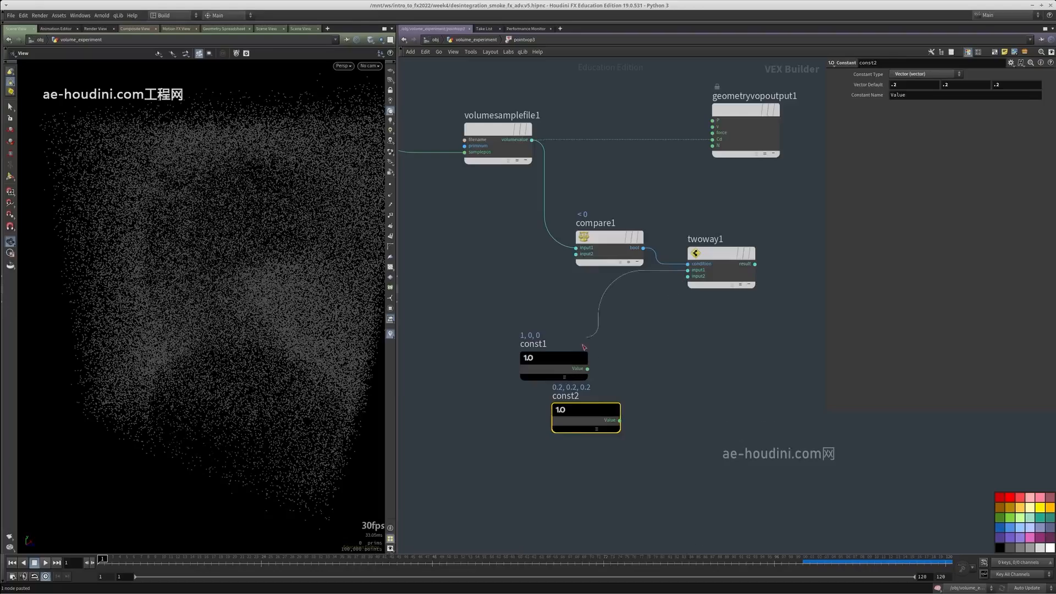
# Connect const1 and const2 to the Two Way Switch's input1 and input2, and wire its result into Cd
pyautogui.moveTo(588, 369); pyautogui.dragTo(619, 420)
pyautogui.moveTo(636, 416); pyautogui.dragTo(581, 454, button='middle')
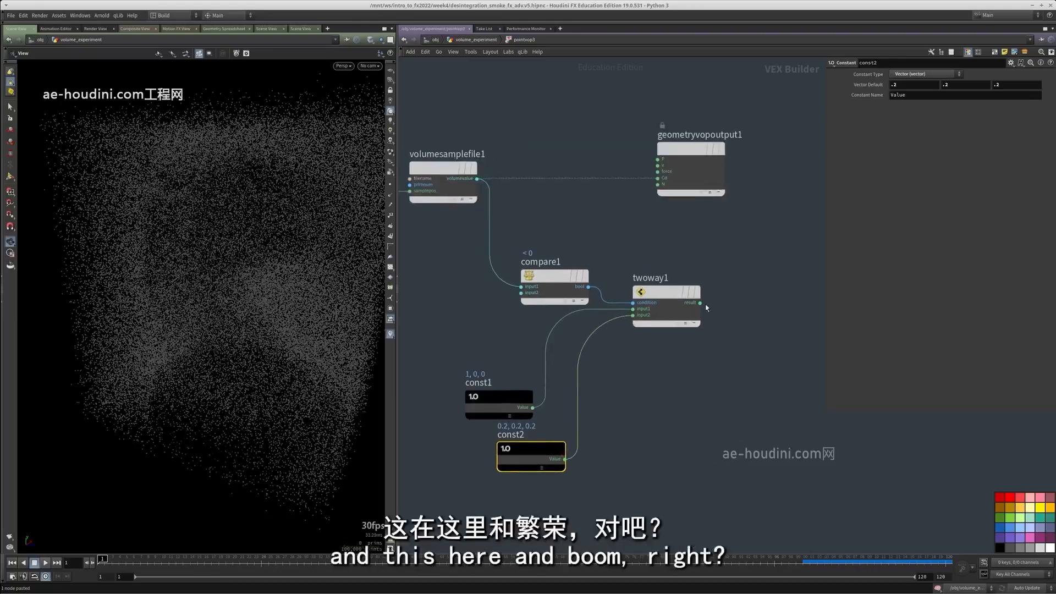
pyautogui.moveTo(699, 302); pyautogui.dragTo(657, 178)
pyautogui.moveTo(179, 323); pyautogui.dragTo(217, 304)
pyautogui.click(636, 432)
pyautogui.moveTo(651, 416); pyautogui.dragTo(612, 480, button='middle')
# Return to the SOP network and review the node chain from the merged collision geometry, displaying the bound1 box
pyautogui.press('u')
pyautogui.scroll(-2, 612, 479)
pyautogui.moveTo(564, 259); pyautogui.dragTo(565, 402, button='middle')
pyautogui.moveTo(575, 358); pyautogui.dragTo(526, 299)
pyautogui.moveTo(572, 285); pyautogui.dragTo(576, 266, button='middle')
pyautogui.click(575, 266)
pyautogui.moveTo(552, 321); pyautogui.dragTo(544, 287, button='middle')
pyautogui.click(643, 295)
pyautogui.moveTo(642, 296); pyautogui.dragTo(635, 258, button='middle')
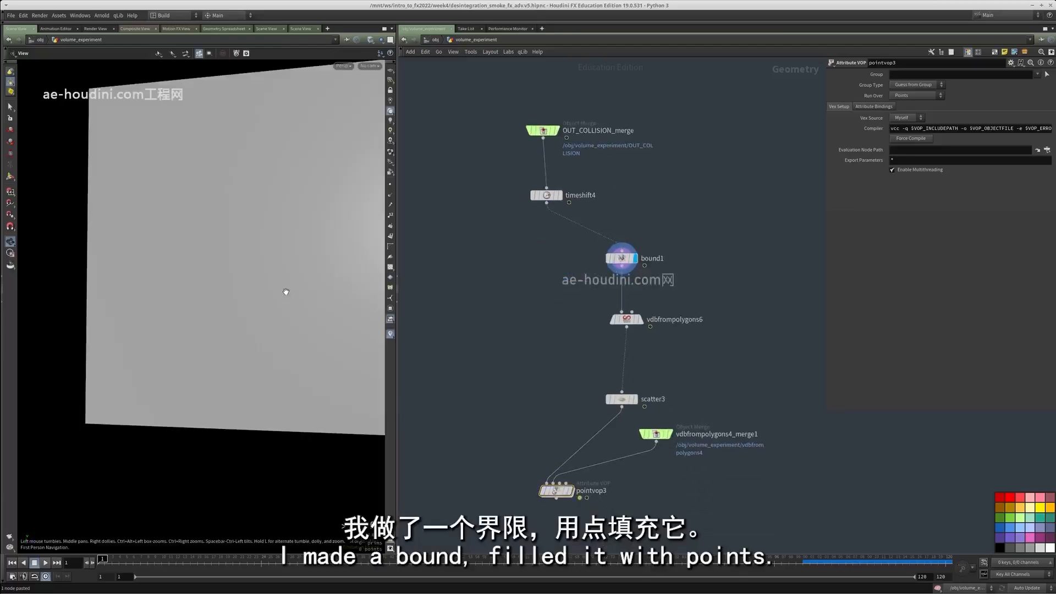
# Display the scatter3 output and examine the scattered points filling the bounding volume
pyautogui.moveTo(522, 348); pyautogui.dragTo(518, 350)
pyautogui.moveTo(553, 368); pyautogui.dragTo(654, 418)
pyautogui.moveTo(144, 313); pyautogui.dragTo(255, 329)
pyautogui.moveTo(255, 330); pyautogui.dragTo(210, 334, button='middle')
pyautogui.scroll(5, 210, 333)
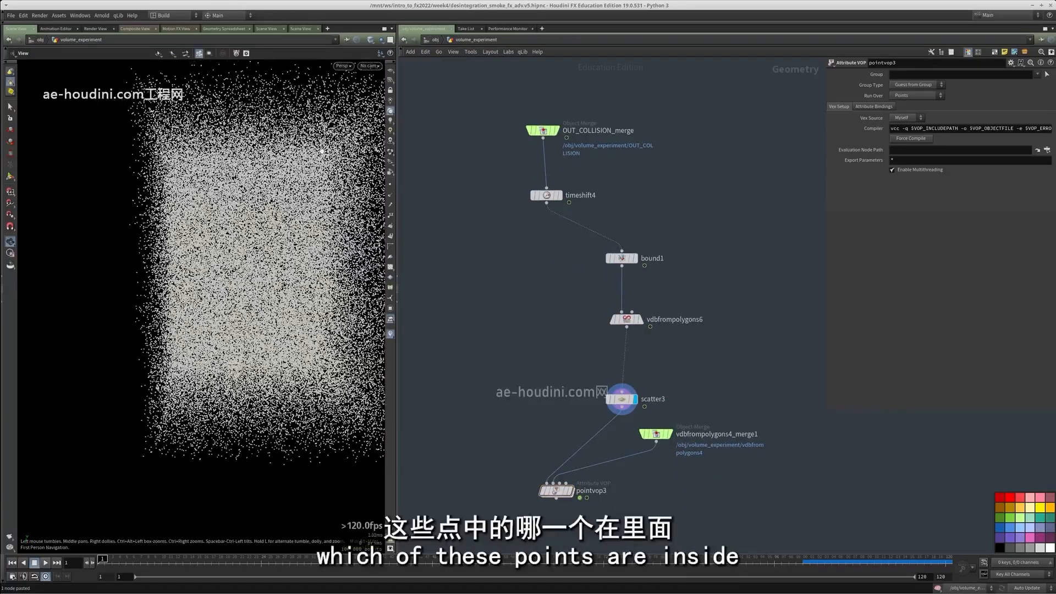
pyautogui.moveTo(210, 334); pyautogui.dragTo(213, 315)
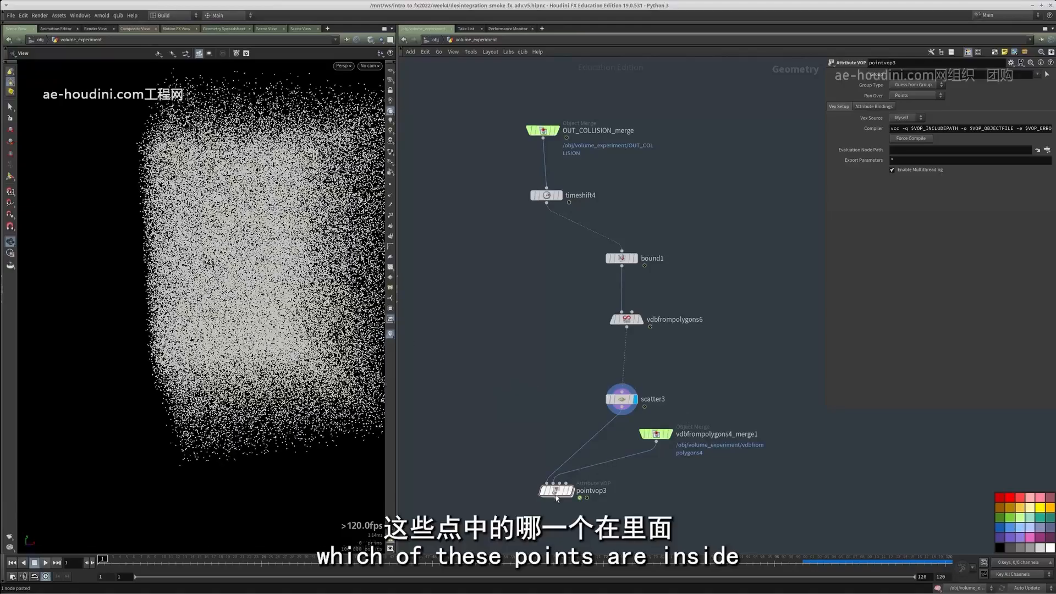
# Display the vdbfrompolygons4_merge1 dragon volume and move its node away from the scatter3 and pointvop3 chain
pyautogui.moveTo(556, 497); pyautogui.dragTo(606, 506)
pyautogui.click(669, 434)
pyautogui.moveTo(658, 434); pyautogui.dragTo(742, 400)
pyautogui.moveTo(699, 477); pyautogui.dragTo(713, 401, button='middle')
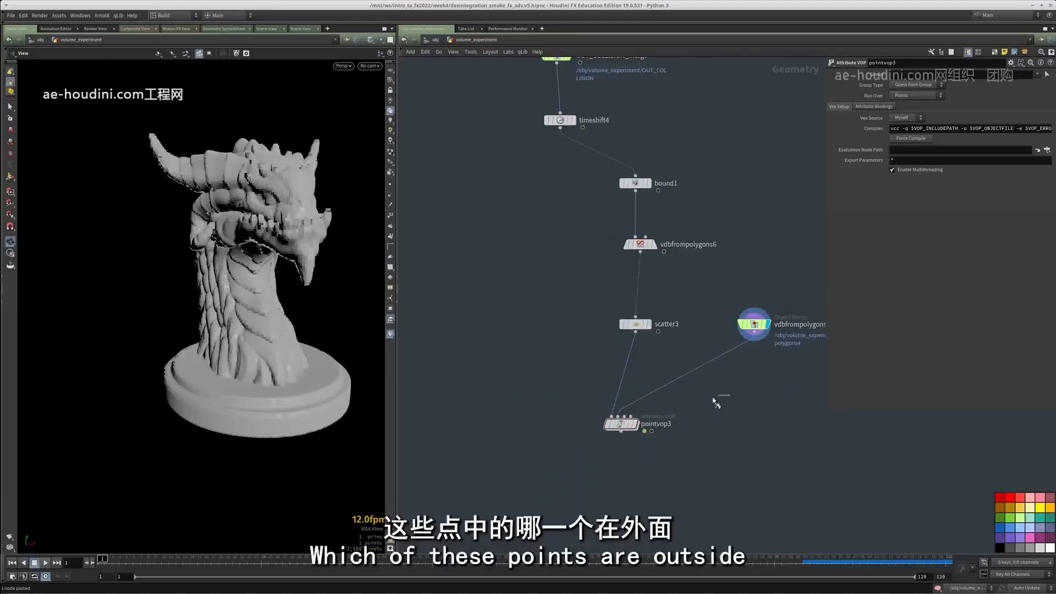
# Display pointvop3 and inspect the red inside points against the gray outside points from several angles
pyautogui.click(635, 424)
pyautogui.moveTo(297, 336); pyautogui.dragTo(240, 268)
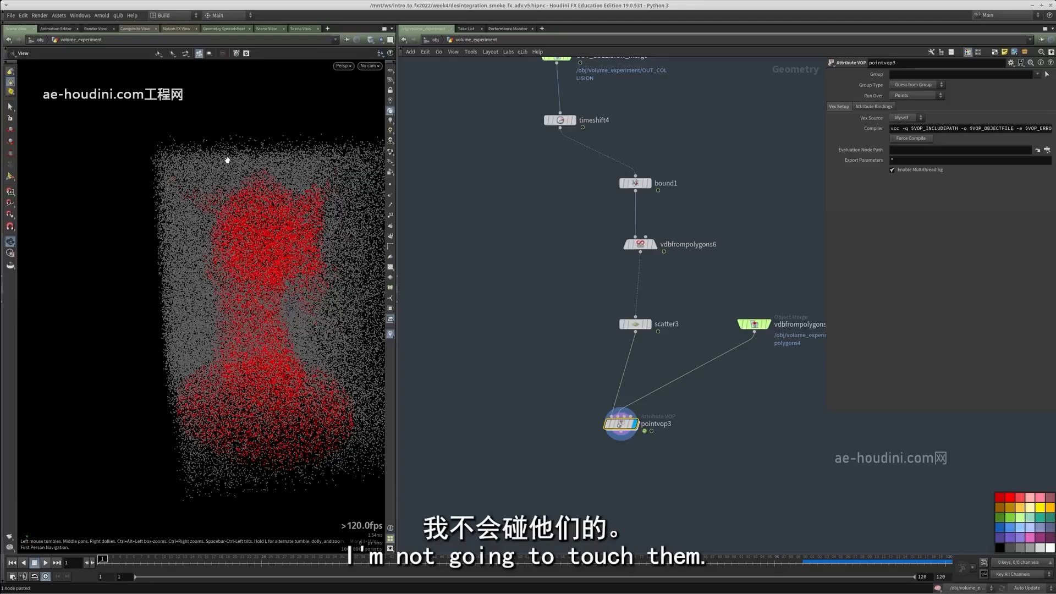
pyautogui.moveTo(249, 205); pyautogui.dragTo(226, 180)
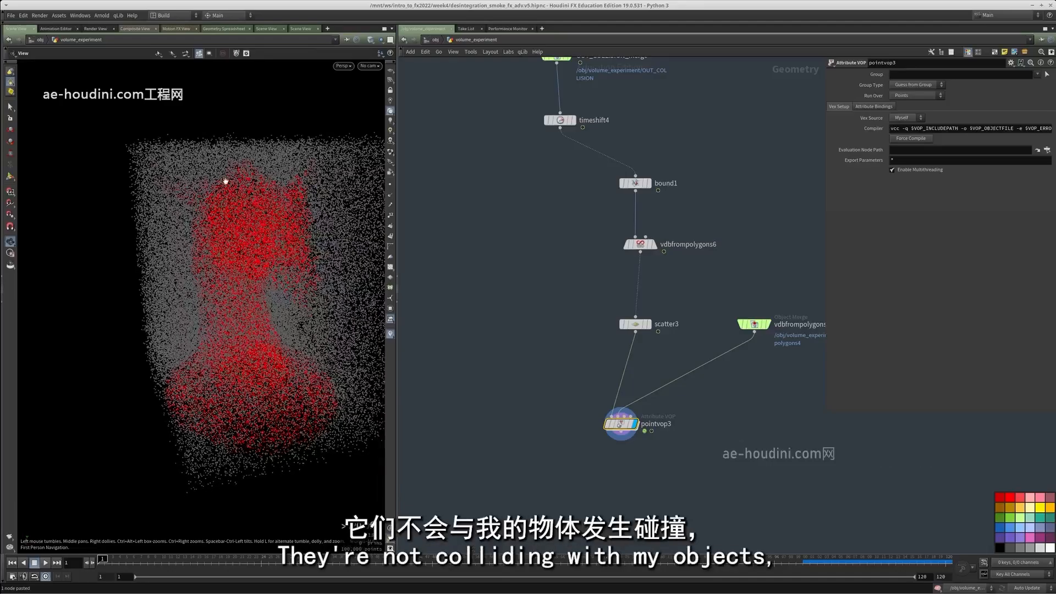
pyautogui.moveTo(242, 223); pyautogui.dragTo(300, 221)
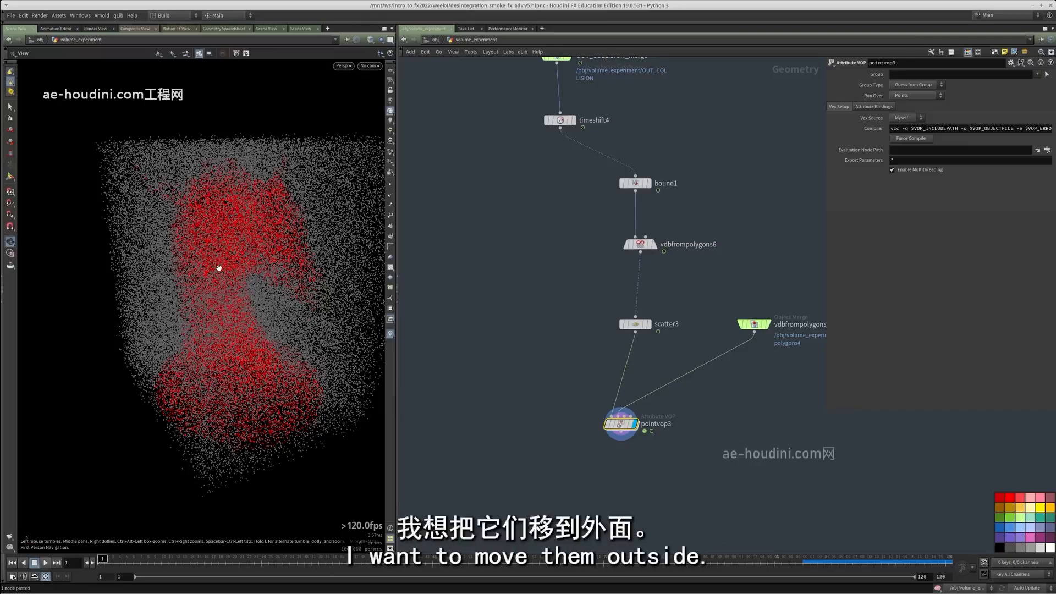
# Enter the pointvop3 network and add a Volume Gradient node below volumesamplefile1
pyautogui.scroll(3, 572, 409)
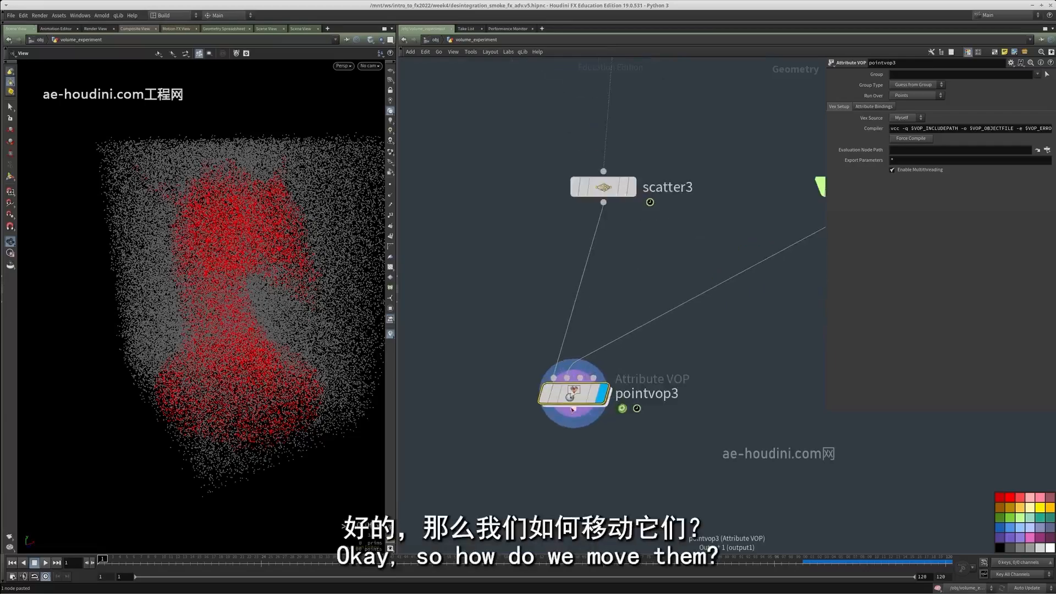
pyautogui.doubleClick(584, 396)
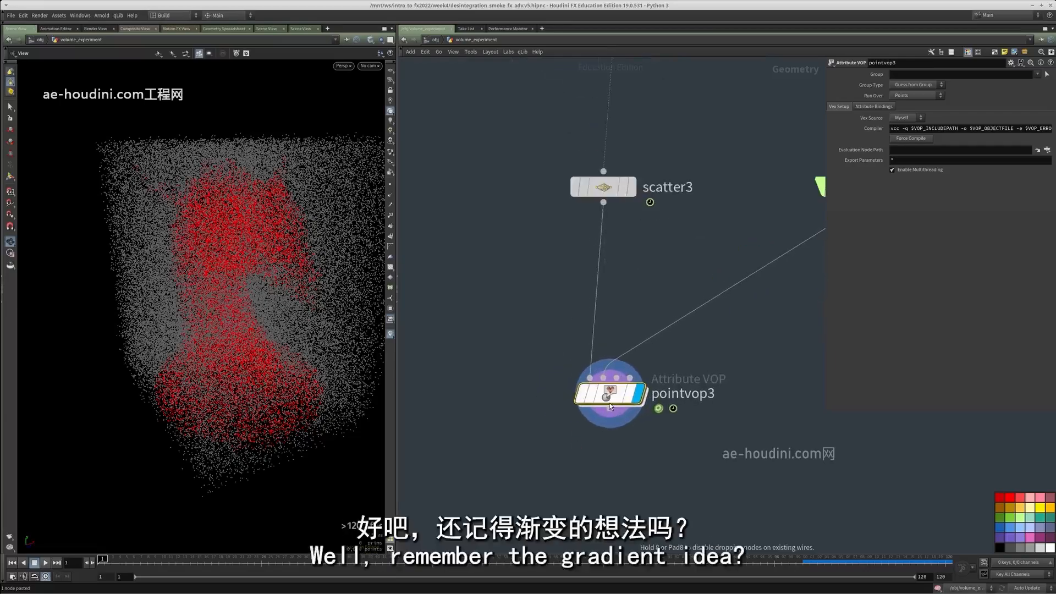
pyautogui.press('Tab')
pyautogui.write('volume')
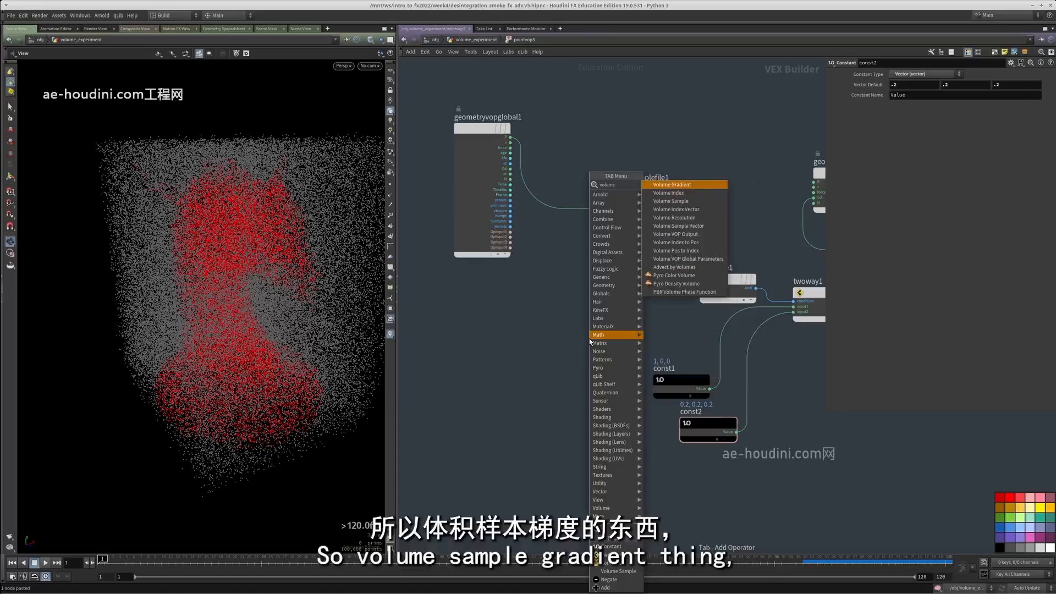
pyautogui.click(662, 187)
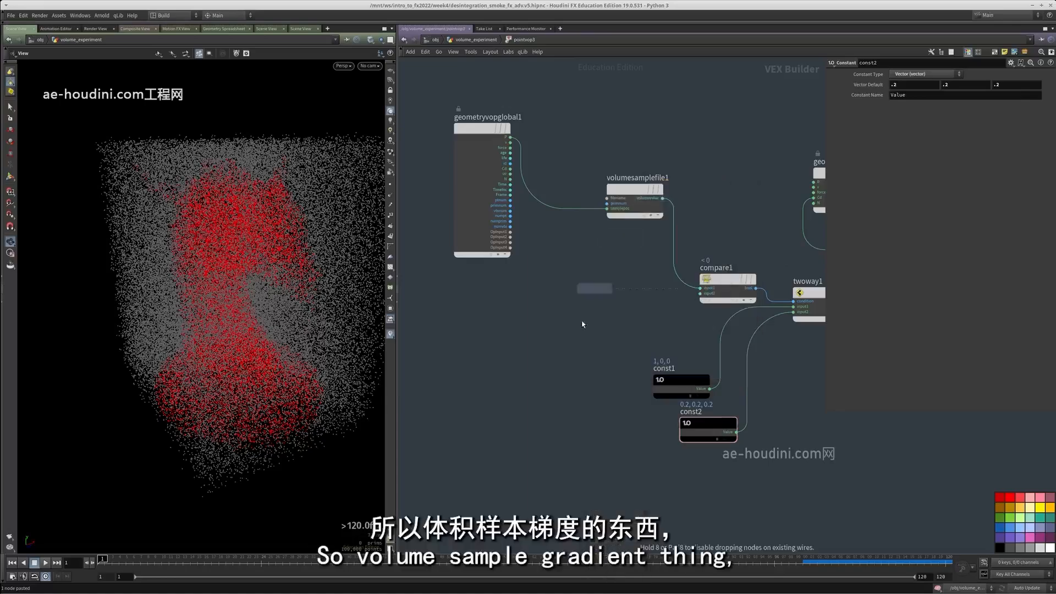
pyautogui.click(582, 331)
# Wire P into volumegradientfile1's samplepos and set the node's input to Second Input
pyautogui.moveTo(557, 265); pyautogui.dragTo(569, 308, button='middle')
pyautogui.scroll(3, 539, 275)
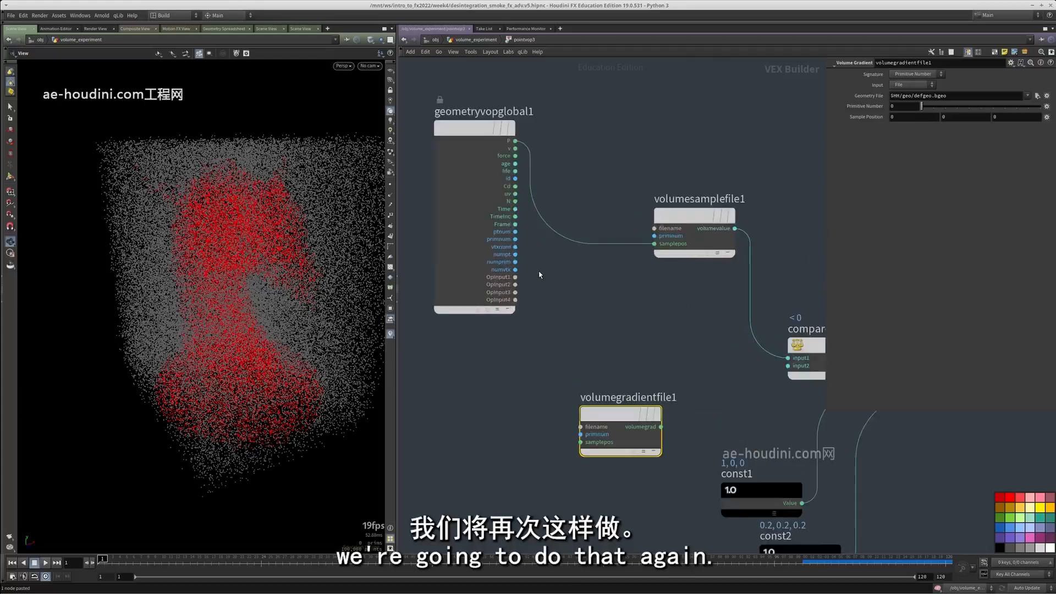
pyautogui.click(574, 445)
pyautogui.moveTo(574, 445); pyautogui.dragTo(539, 422, button='middle')
pyautogui.click(911, 84)
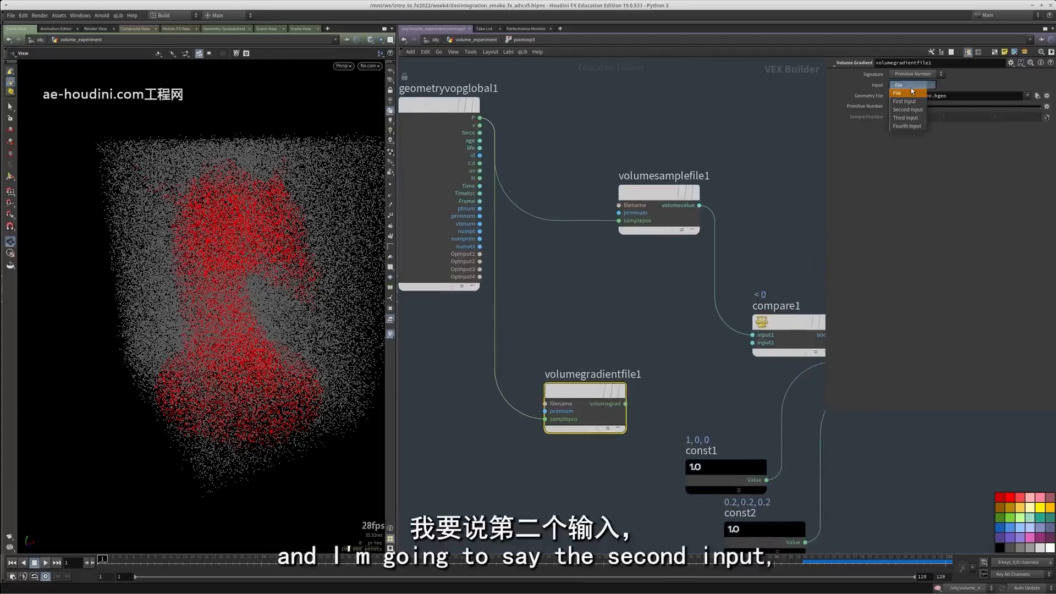
pyautogui.scroll(-2, 616, 394)
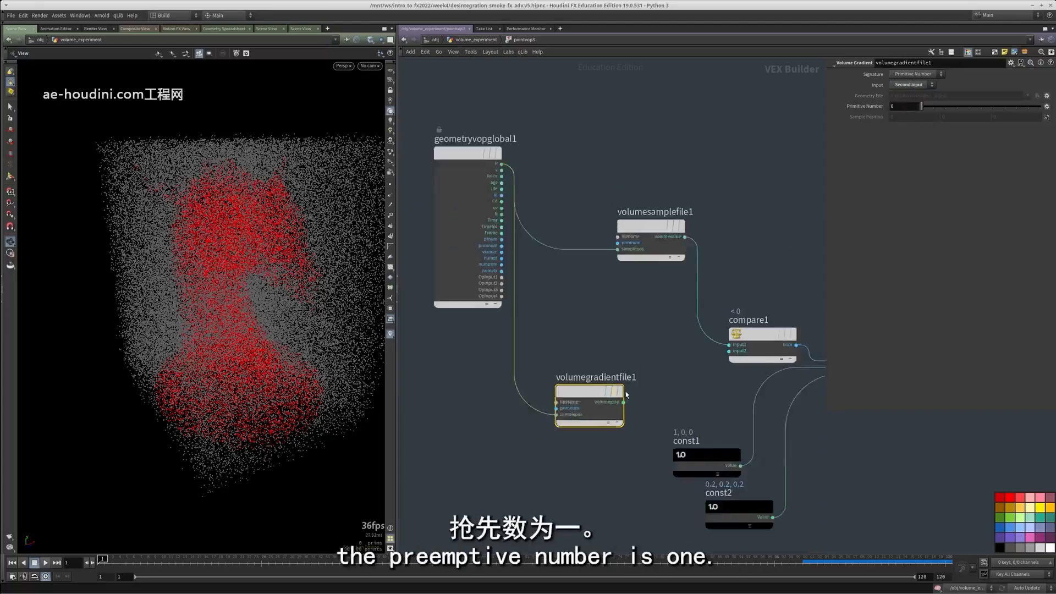
# Connect volumegradientfile1's gradient output to N and show the point normals in the viewport
pyautogui.moveTo(741, 356); pyautogui.dragTo(578, 365, button='middle')
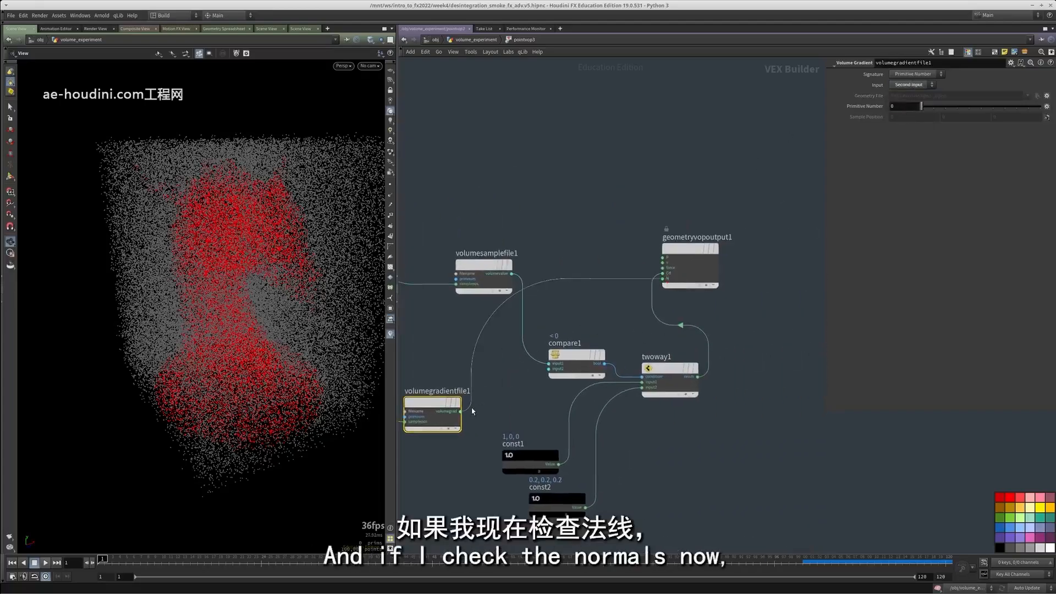
pyautogui.click(389, 195)
pyautogui.scroll(5, 293, 259)
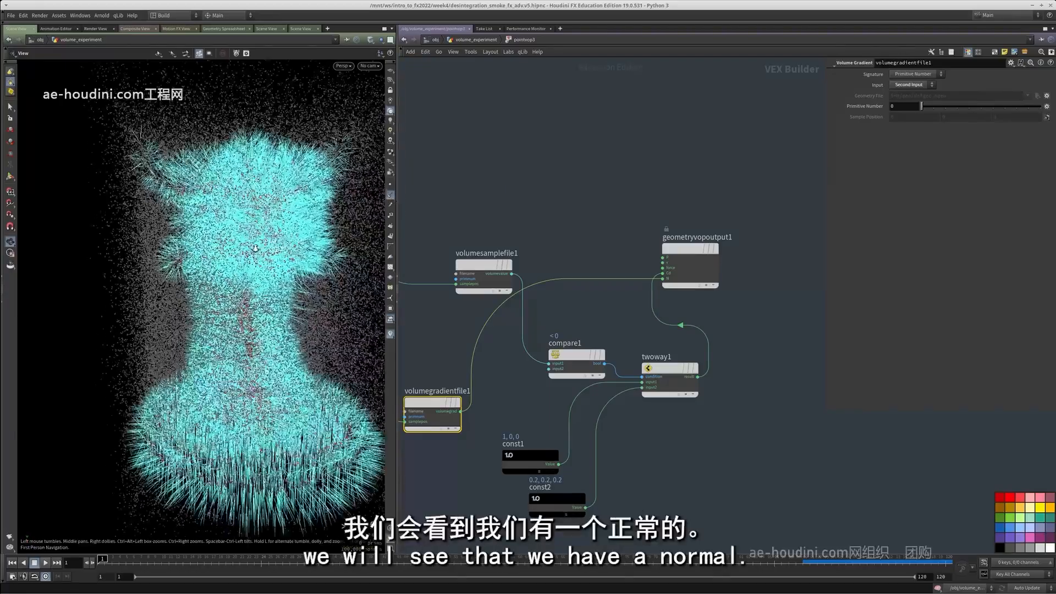
pyautogui.moveTo(293, 260); pyautogui.dragTo(222, 212, button='middle')
# Widen the network editor pane by narrowing the viewport beside it
pyautogui.moveTo(446, 344); pyautogui.dragTo(571, 302, button='middle')
pyautogui.moveTo(397, 409); pyautogui.dragTo(335, 413)
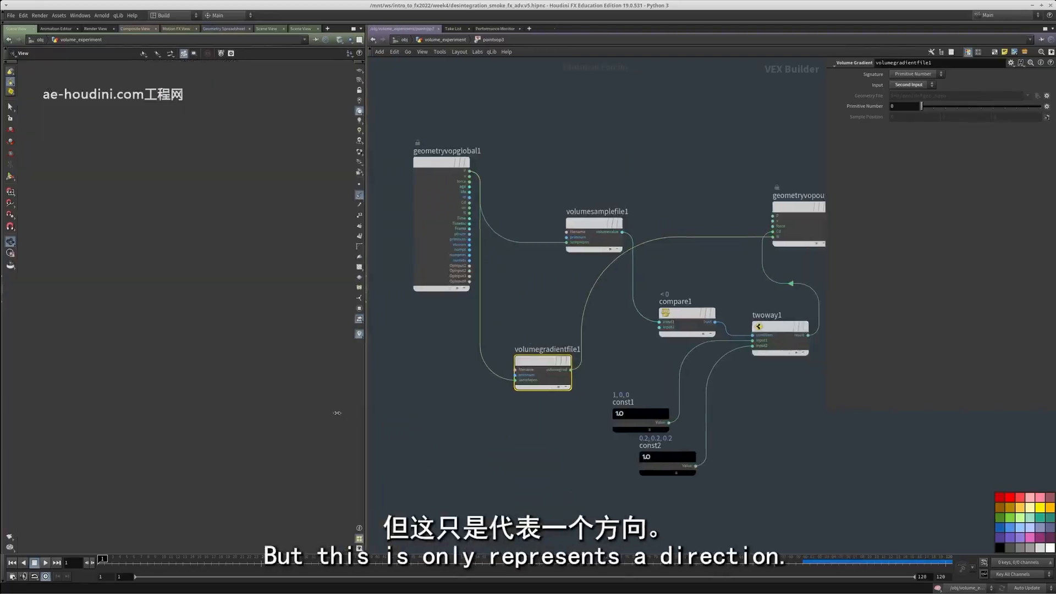
pyautogui.moveTo(566, 422); pyautogui.dragTo(574, 441, button='middle')
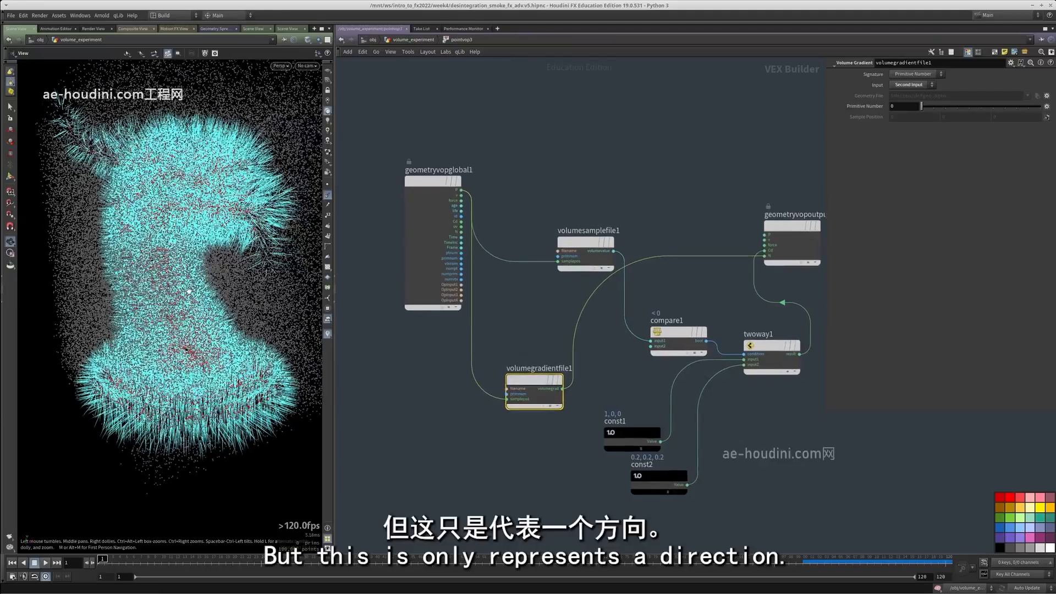
# Add a Normalize node and insert it on the wire between volumegradientfile1 and N
pyautogui.scroll(2, 583, 338)
pyautogui.press('Tab')
pyautogui.write('norma')
pyautogui.press('Return')
pyautogui.press('Return')
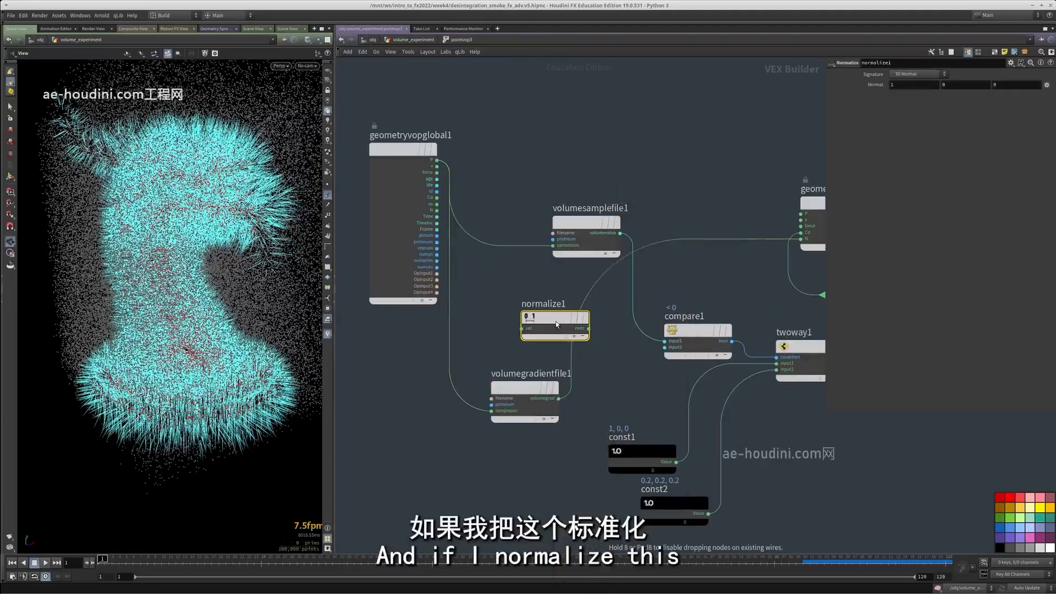
pyautogui.moveTo(556, 324); pyautogui.dragTo(576, 337)
pyautogui.moveTo(814, 337); pyautogui.dragTo(621, 349, button='middle')
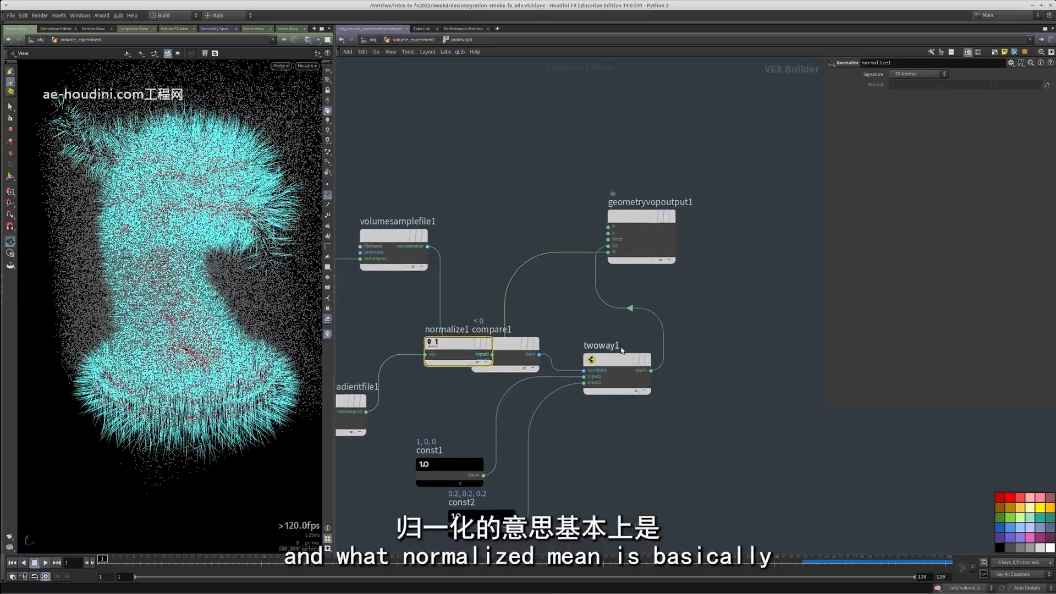
# Move compare1, twoway1 and the geometry output node farther along the network to clear space around normalize1
pyautogui.moveTo(735, 458); pyautogui.dragTo(512, 163)
pyautogui.moveTo(508, 343); pyautogui.dragTo(709, 290)
pyautogui.click(568, 276)
pyautogui.moveTo(568, 276); pyautogui.dragTo(680, 224, button='middle')
pyautogui.moveTo(547, 279); pyautogui.dragTo(535, 309)
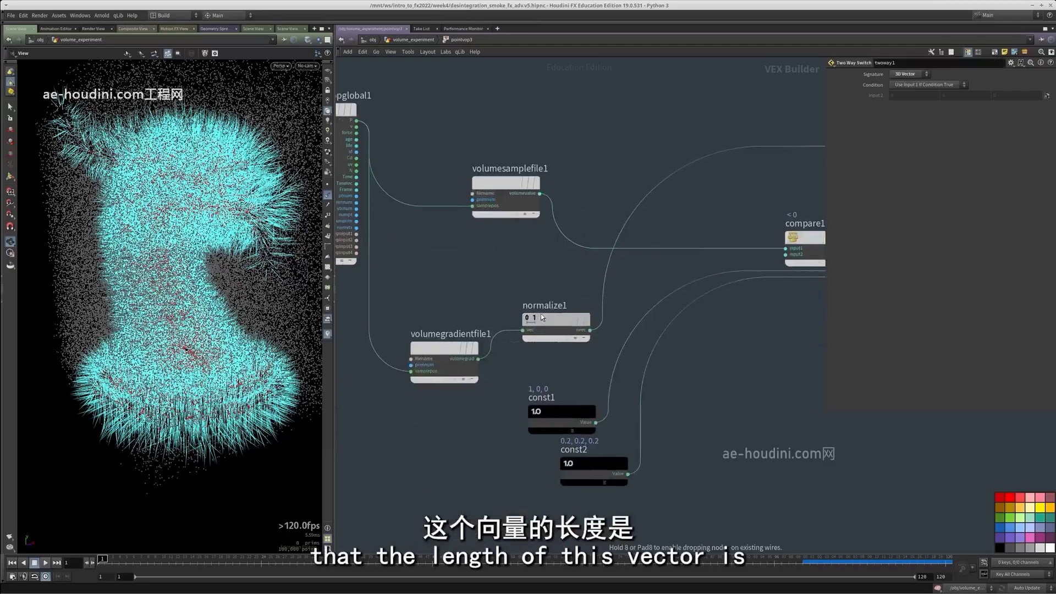
# Line up normalize1 beside volumegradientfile1 and move const1 and const2 clear of them
pyautogui.moveTo(407, 294); pyautogui.dragTo(529, 324)
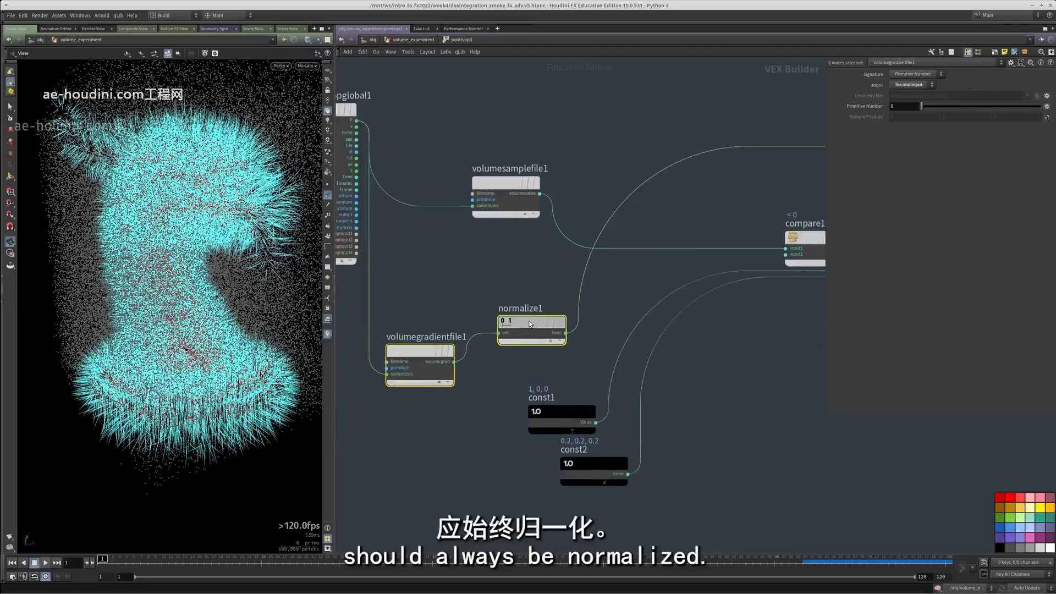
pyautogui.moveTo(506, 286); pyautogui.dragTo(505, 362)
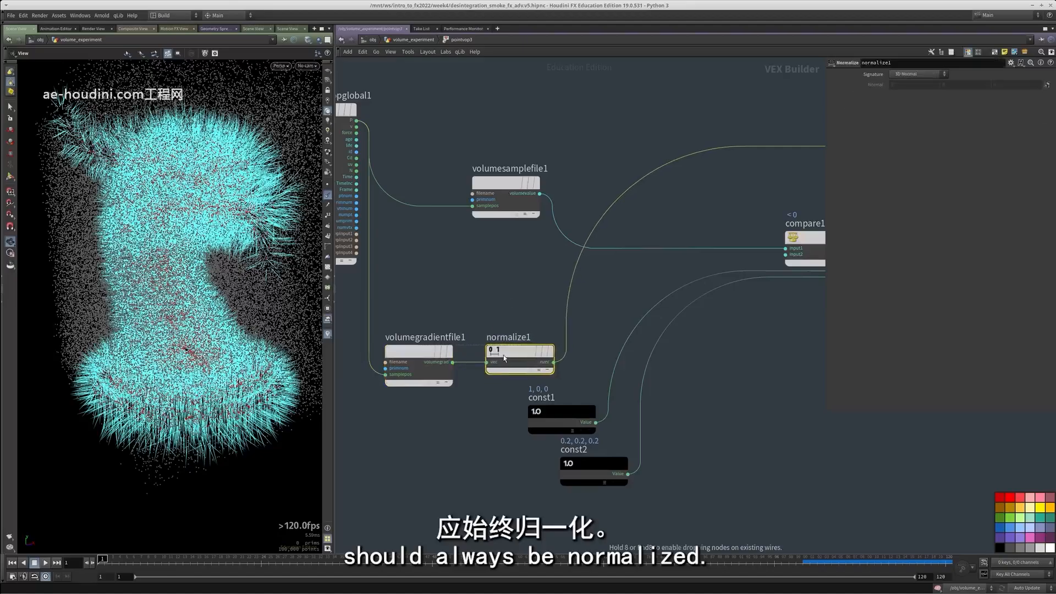
pyautogui.moveTo(715, 516); pyautogui.dragTo(678, 465)
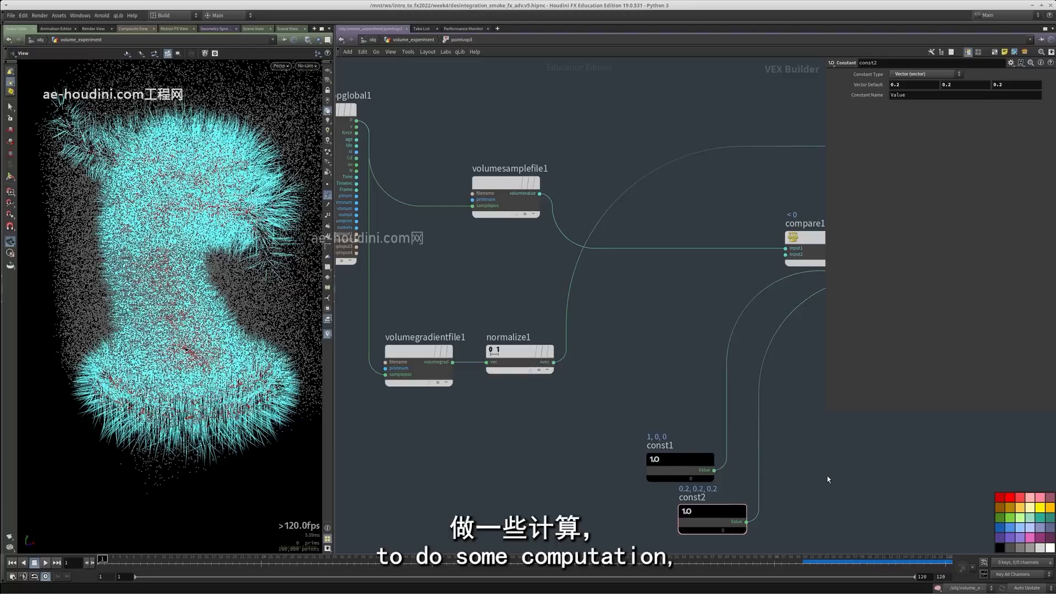
pyautogui.moveTo(576, 436); pyautogui.dragTo(484, 316)
pyautogui.moveTo(401, 278); pyautogui.dragTo(407, 427)
pyautogui.moveTo(471, 414); pyautogui.dragTo(491, 308)
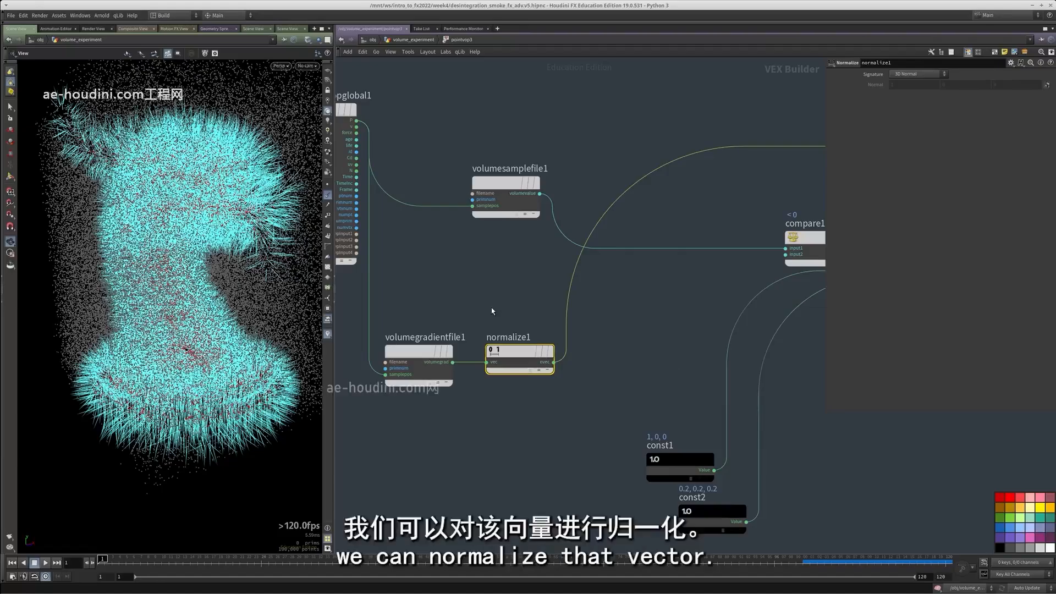
# Move compare1, twoway1 and the two constant nodes together slightly lower in the VOP network
pyautogui.scroll(-2, 523, 287)
pyautogui.scroll(-3, 523, 287)
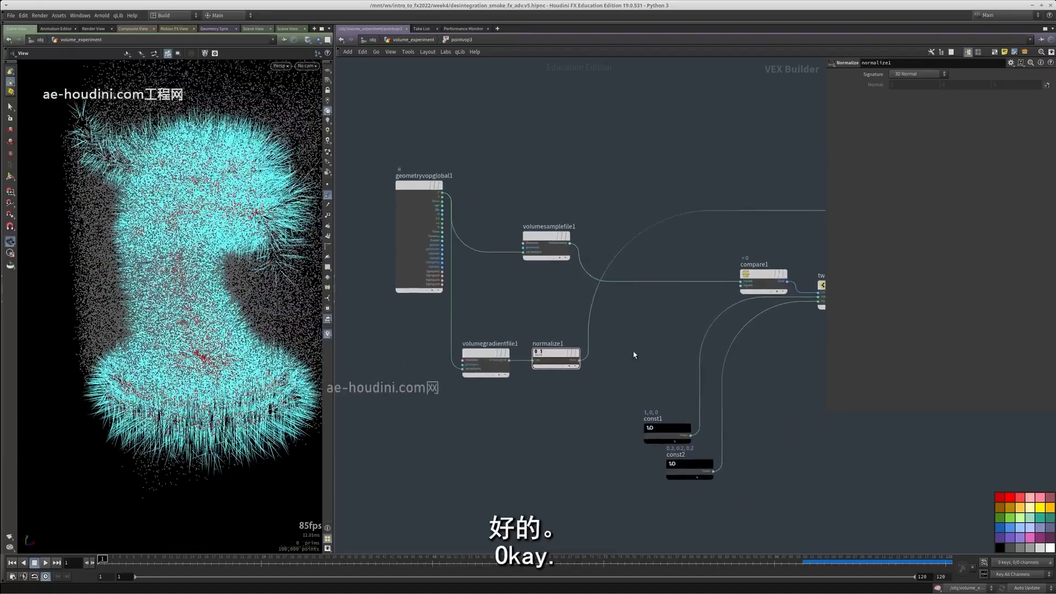
pyautogui.moveTo(735, 511); pyautogui.dragTo(544, 300)
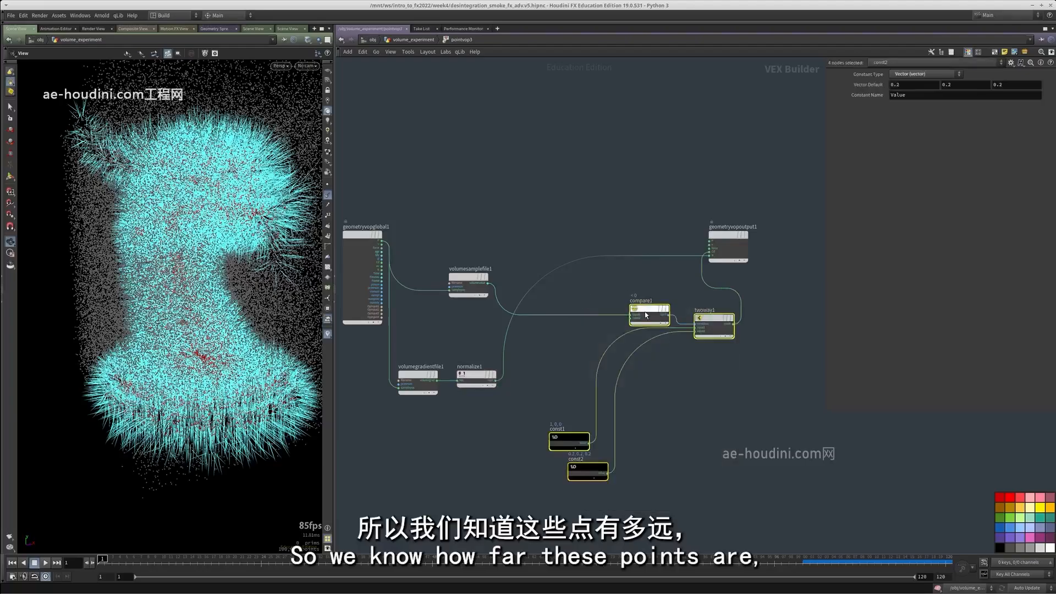
pyautogui.moveTo(644, 320); pyautogui.dragTo(641, 350)
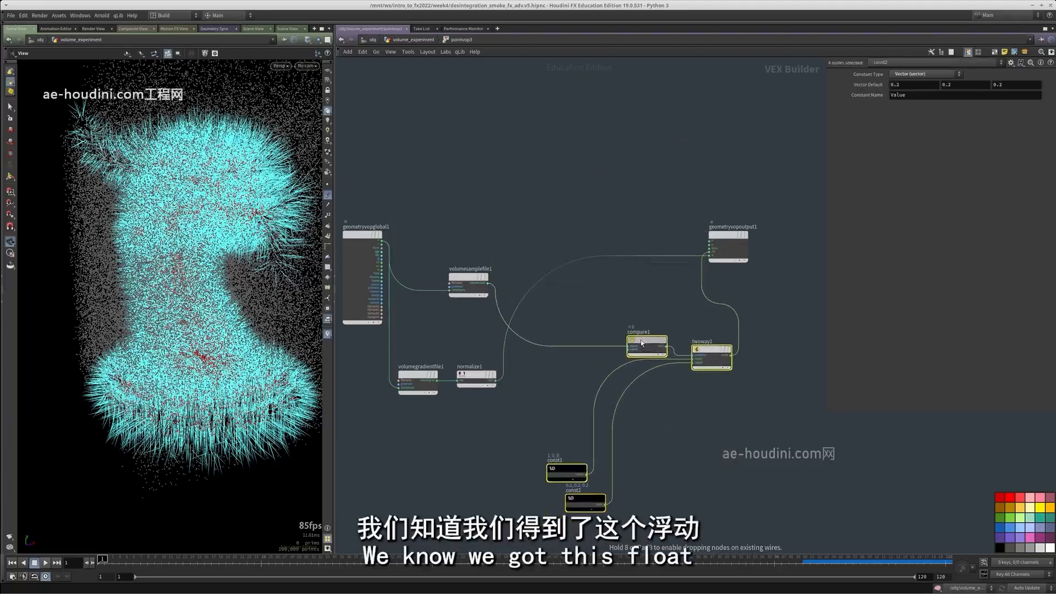
pyautogui.moveTo(641, 351); pyautogui.dragTo(651, 340, button='middle')
pyautogui.click(661, 307)
pyautogui.click(656, 335)
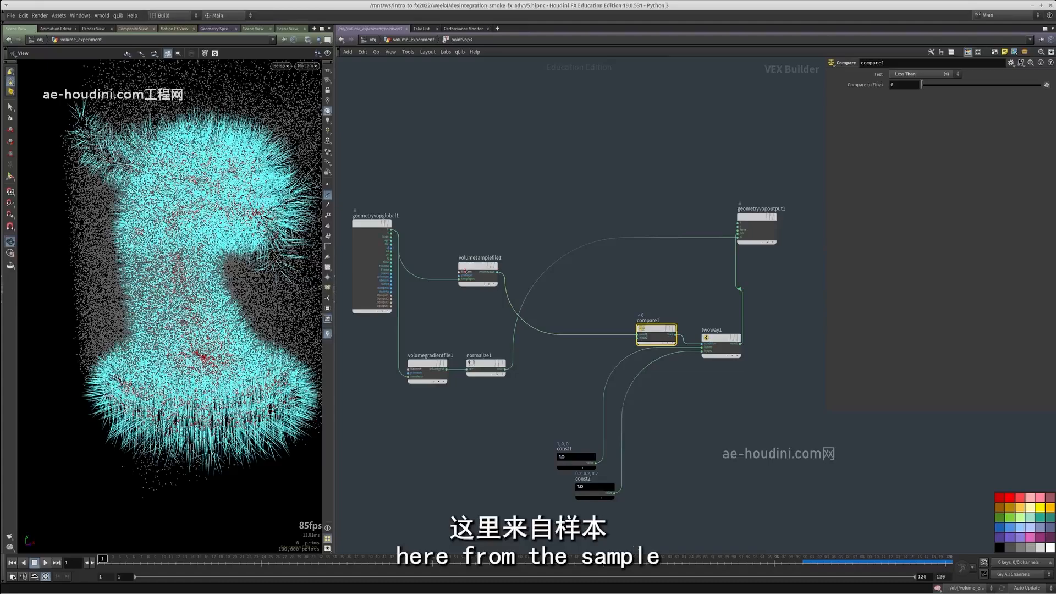
# Add a sticky note reading "depth" above volumesamplefile1 and shrink it to a small label
pyautogui.click(485, 258)
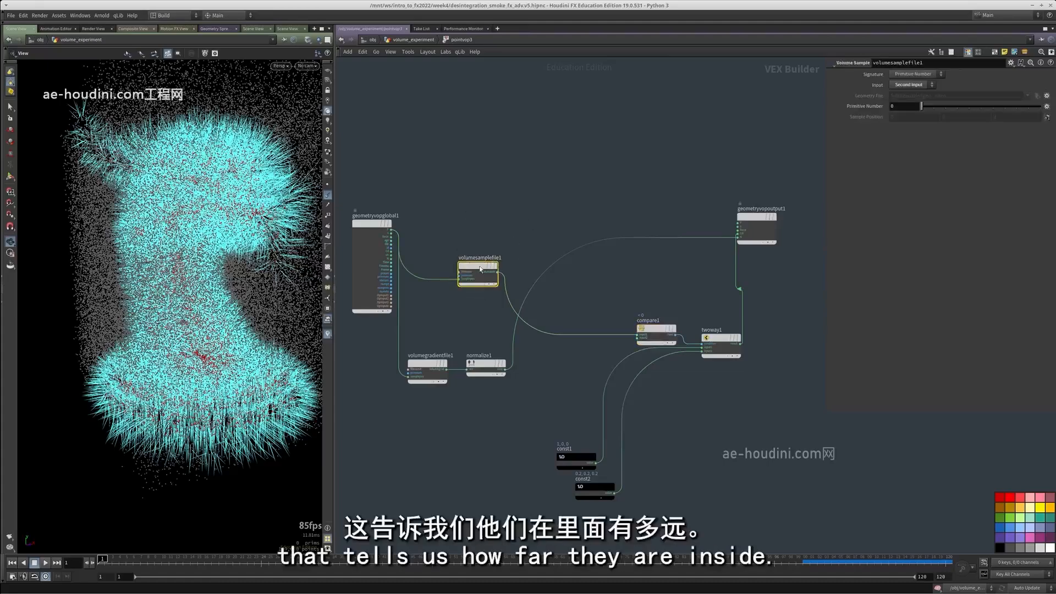
pyautogui.click(1003, 52)
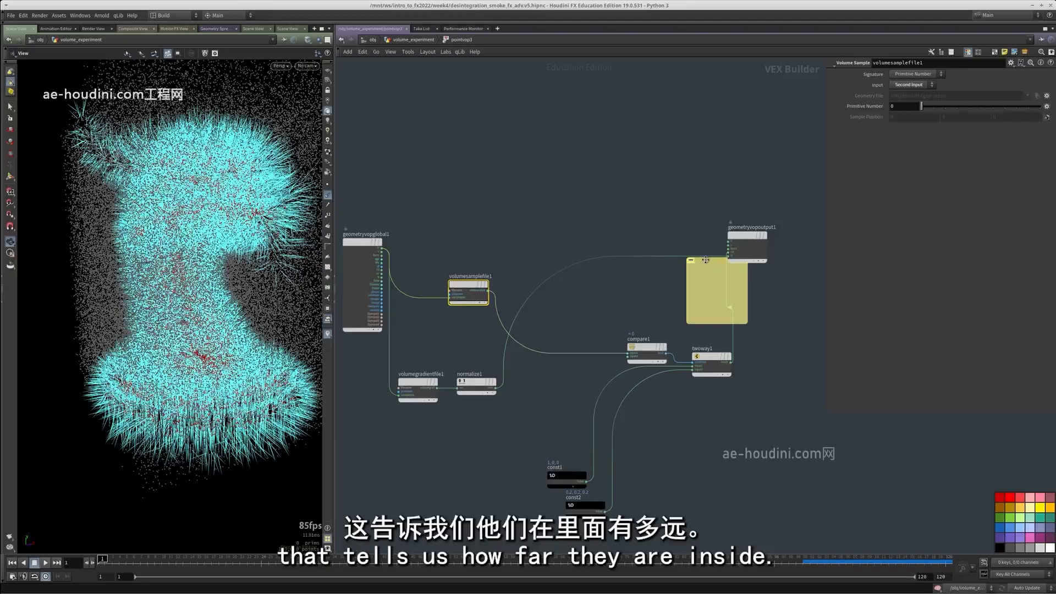
pyautogui.moveTo(705, 259); pyautogui.dragTo(478, 201)
pyautogui.write('depth')
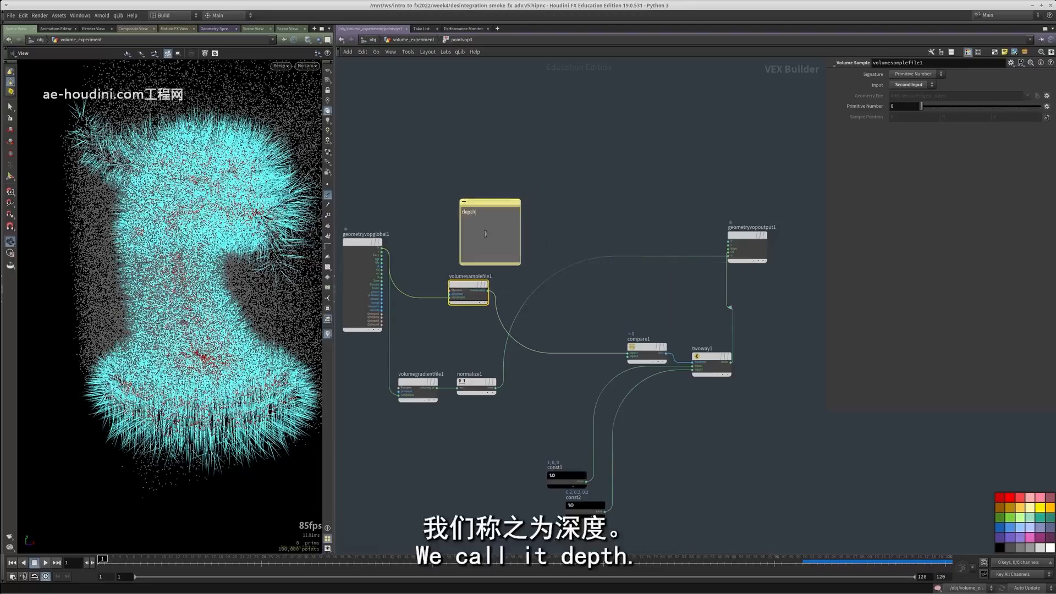
pyautogui.click(468, 293)
pyautogui.moveTo(484, 265); pyautogui.dragTo(480, 236)
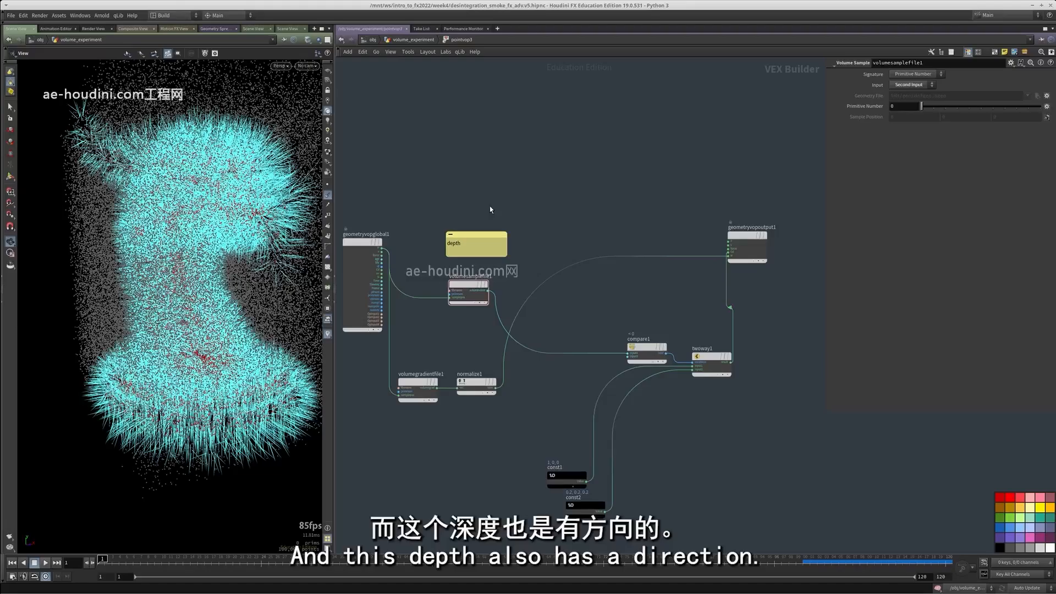
# Duplicate the depth note below volumegradientfile1 and change its text to "direction"
pyautogui.click(490, 206)
pyautogui.moveTo(444, 365); pyautogui.dragTo(433, 415)
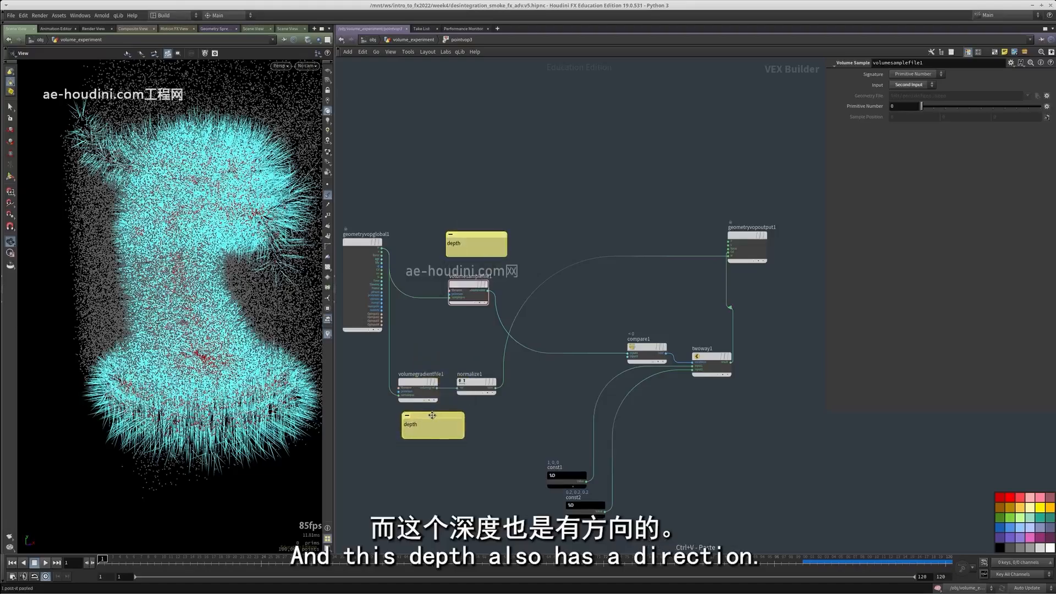
pyautogui.click(417, 426)
pyautogui.write('direc')
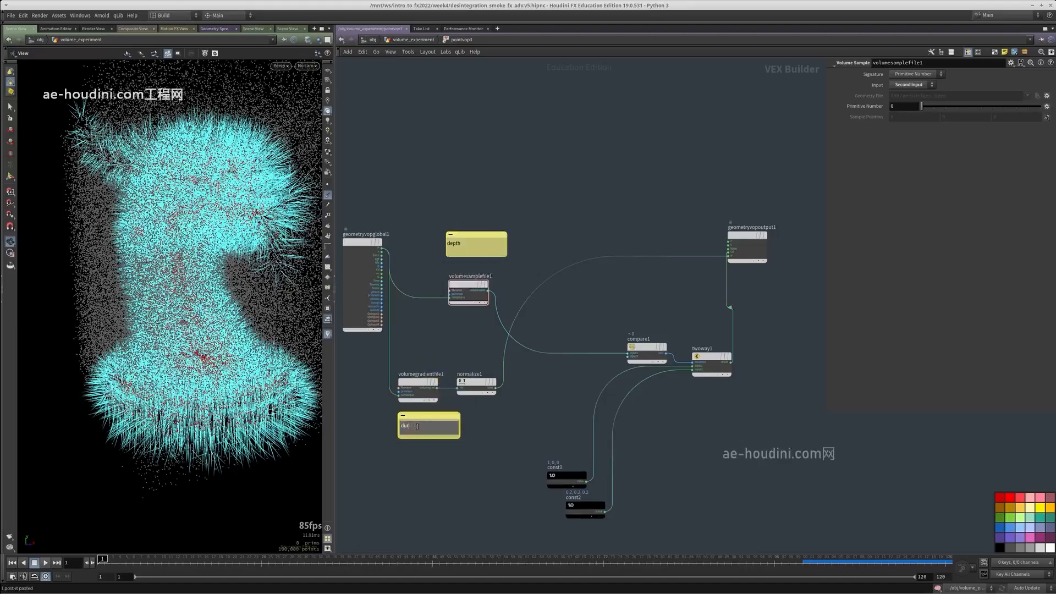
pyautogui.press('BackSpace')
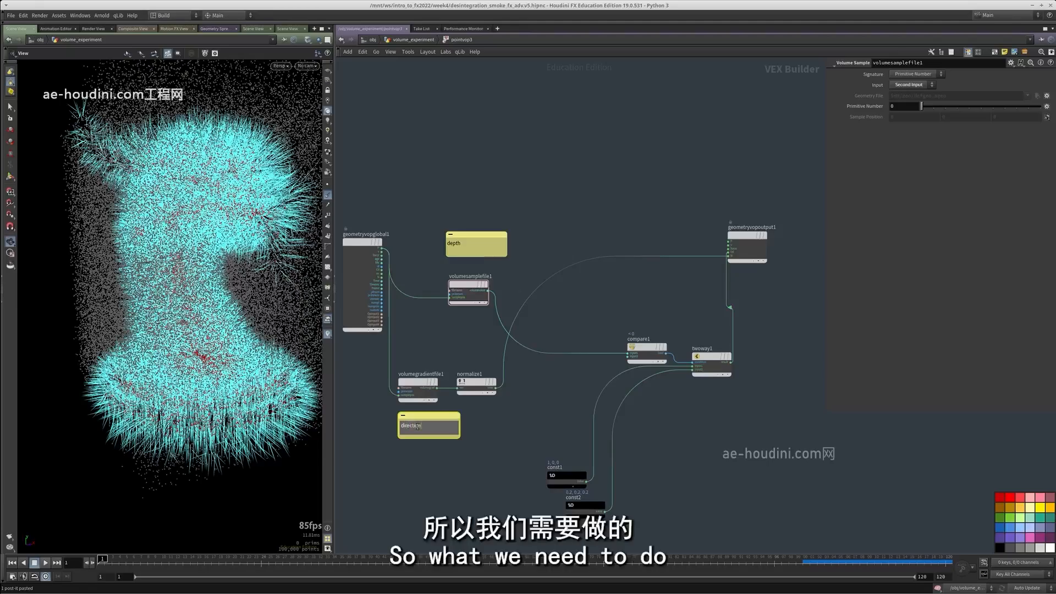
# Examine the point normals around the dragon's body up close in the viewport
pyautogui.click(458, 404)
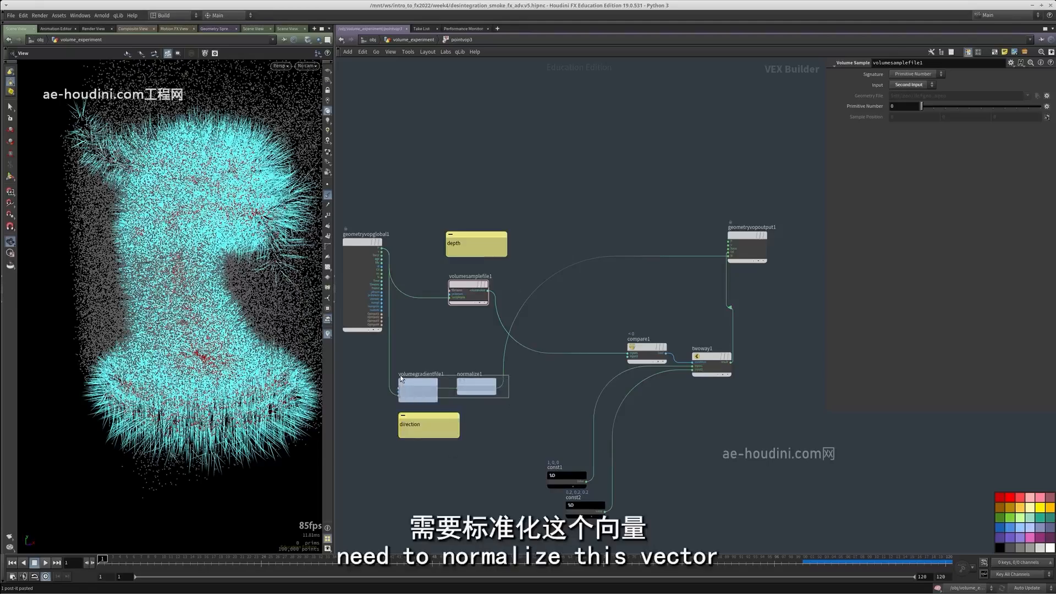
pyautogui.moveTo(400, 376); pyautogui.dragTo(401, 376)
pyautogui.moveTo(447, 331); pyautogui.dragTo(478, 273)
pyautogui.moveTo(293, 264); pyautogui.dragTo(356, 291, button='right')
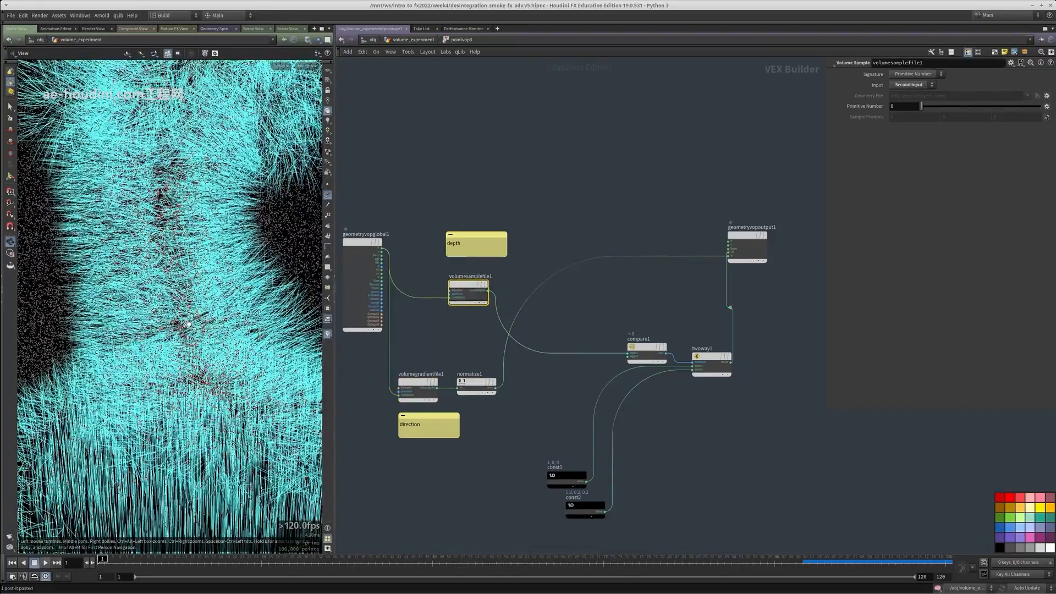
pyautogui.moveTo(188, 324); pyautogui.dragTo(195, 332)
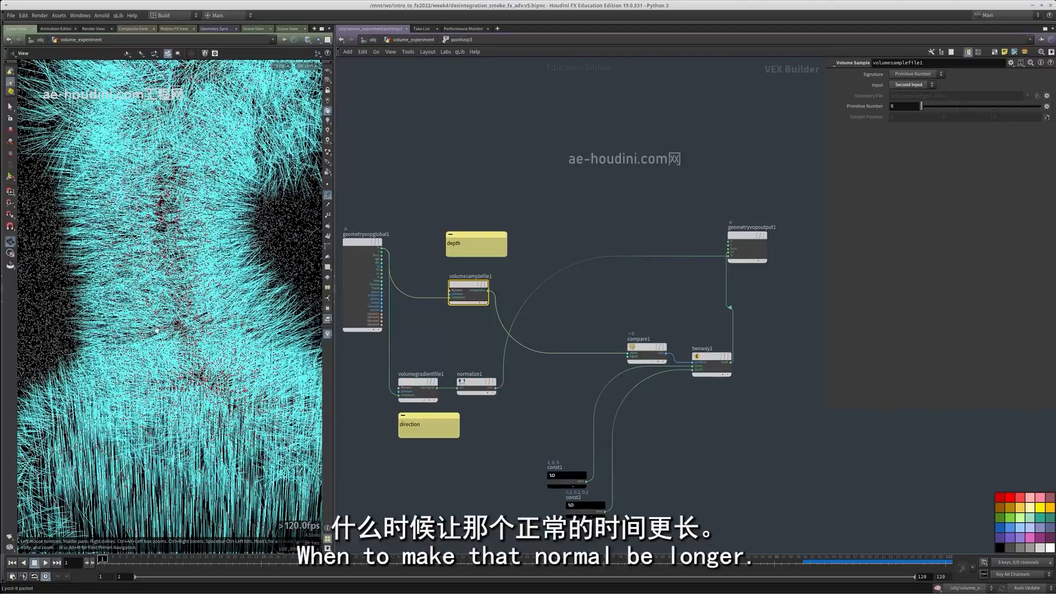
pyautogui.moveTo(114, 340); pyautogui.dragTo(171, 329)
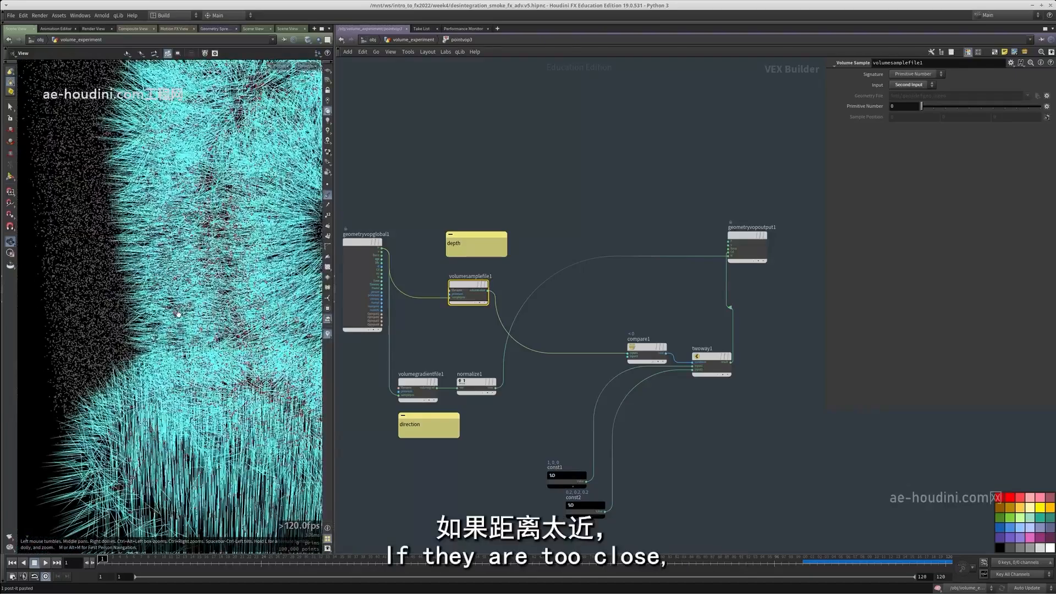
# Add a Multiply node beside normalize1 and feed it the normalized gradient and the volume value from volumesamplefile1
pyautogui.moveTo(531, 411); pyautogui.dragTo(516, 418, button='middle')
pyautogui.click(516, 418)
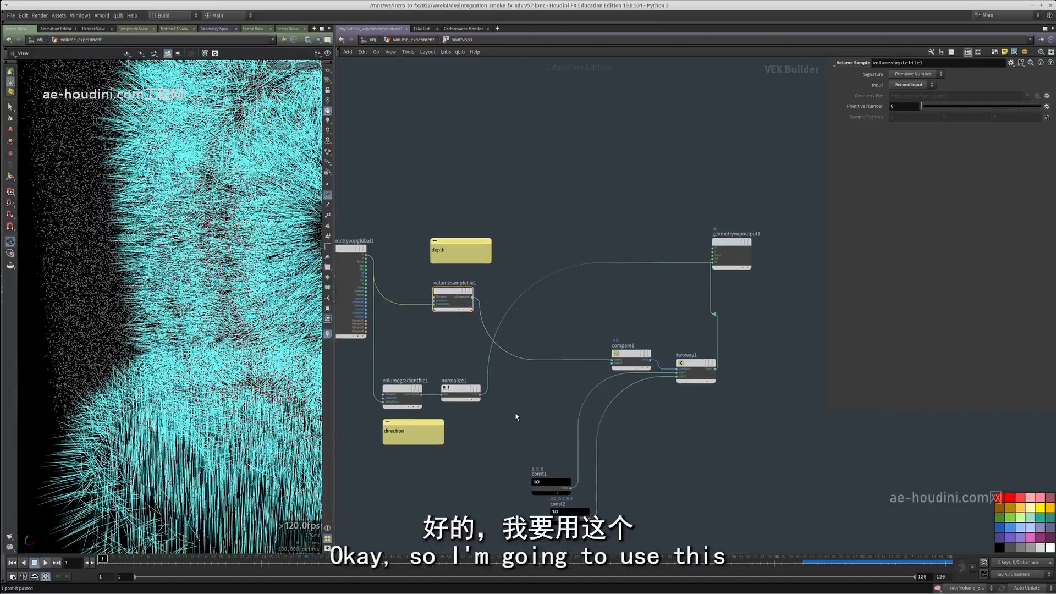
pyautogui.press('Tab')
pyautogui.write('mu')
pyautogui.click(586, 185)
pyautogui.click(511, 410)
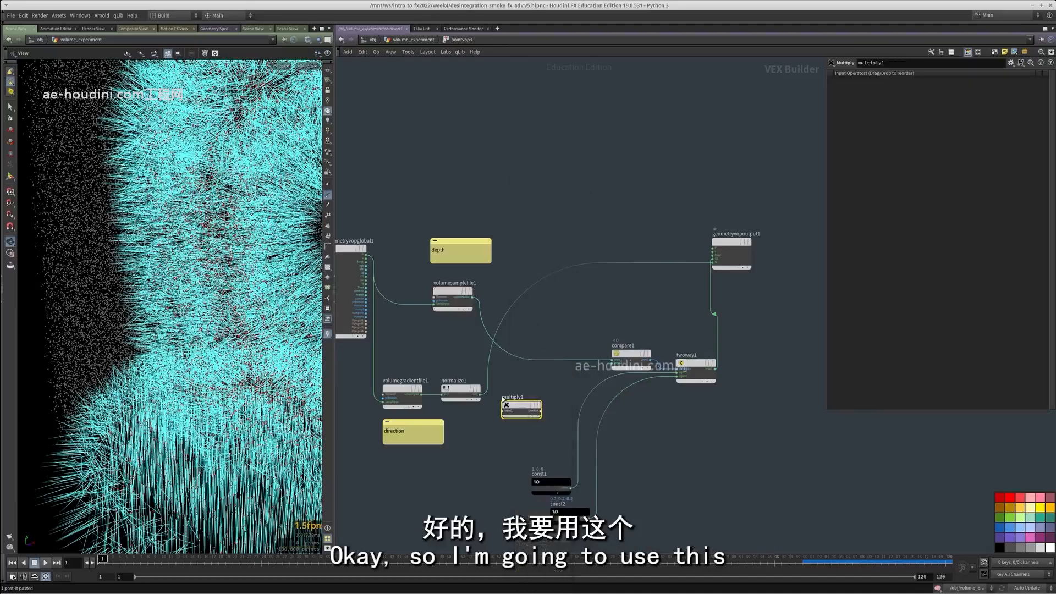
pyautogui.scroll(2, 483, 402)
pyautogui.moveTo(484, 402); pyautogui.dragTo(472, 370)
pyautogui.click(459, 253)
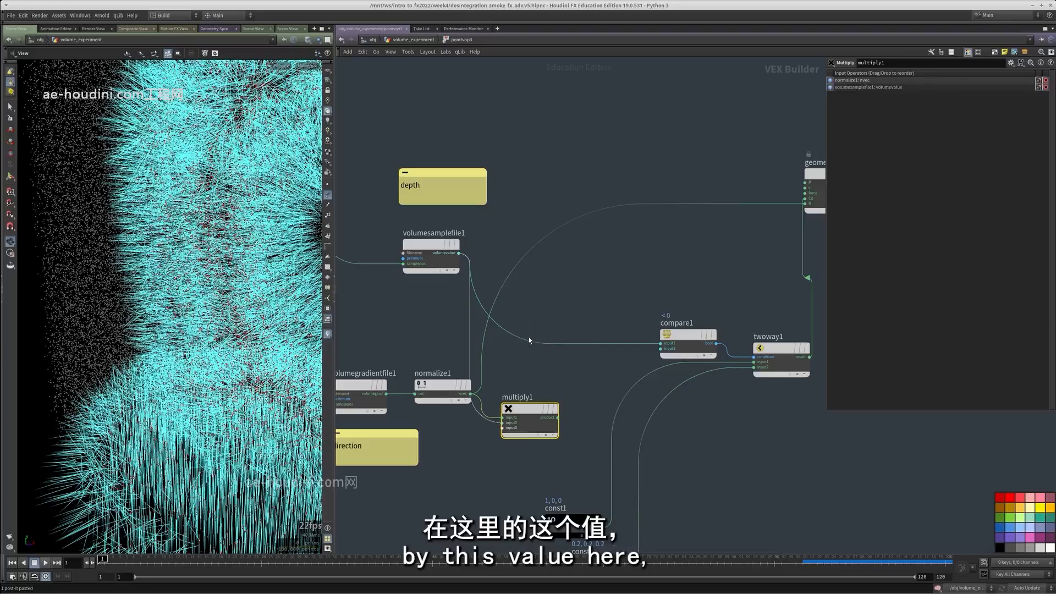
# Create an Add node that sums the global point position P and multiply1's product
pyautogui.scroll(-3, 530, 363)
pyautogui.press('Tab')
pyautogui.write('add')
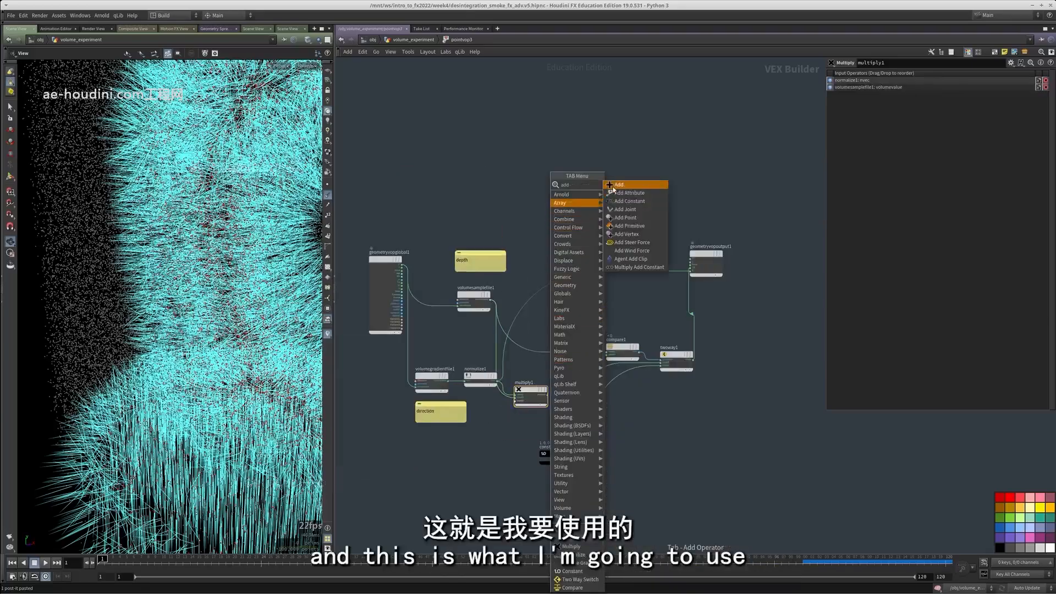
pyautogui.press('Return')
pyautogui.click(572, 307)
pyautogui.click(560, 309)
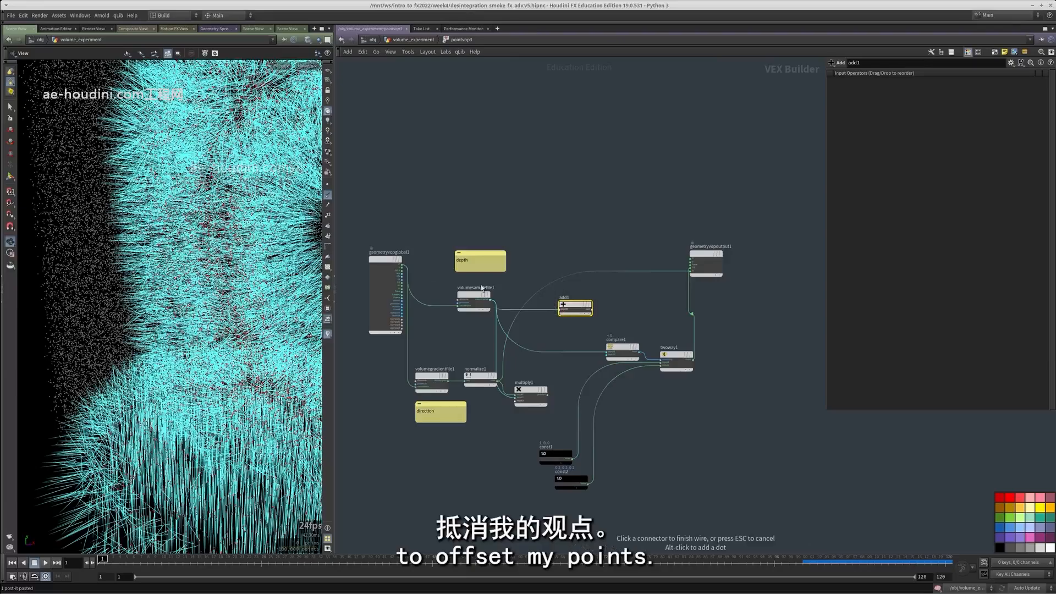
pyautogui.click(407, 261)
pyautogui.scroll(2, 407, 261)
pyautogui.click(633, 334)
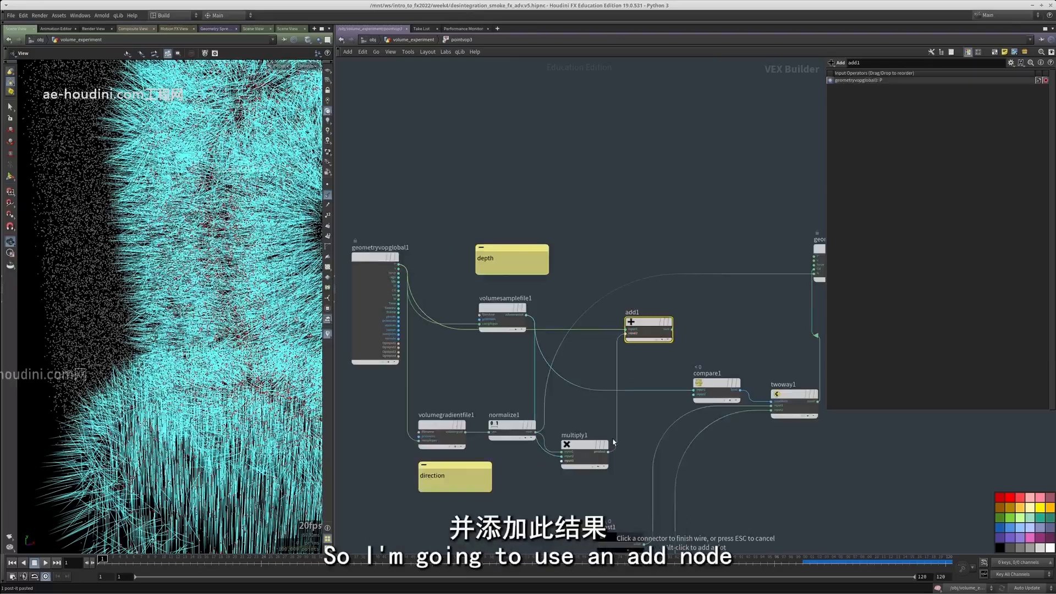
pyautogui.click(609, 452)
# Feed add1's sum into the P input of geometryvopoutput1 and hide the point normals in the viewport
pyautogui.moveTo(638, 424); pyautogui.dragTo(517, 456, button='middle')
pyautogui.moveTo(553, 363); pyautogui.dragTo(586, 371)
pyautogui.click(693, 287)
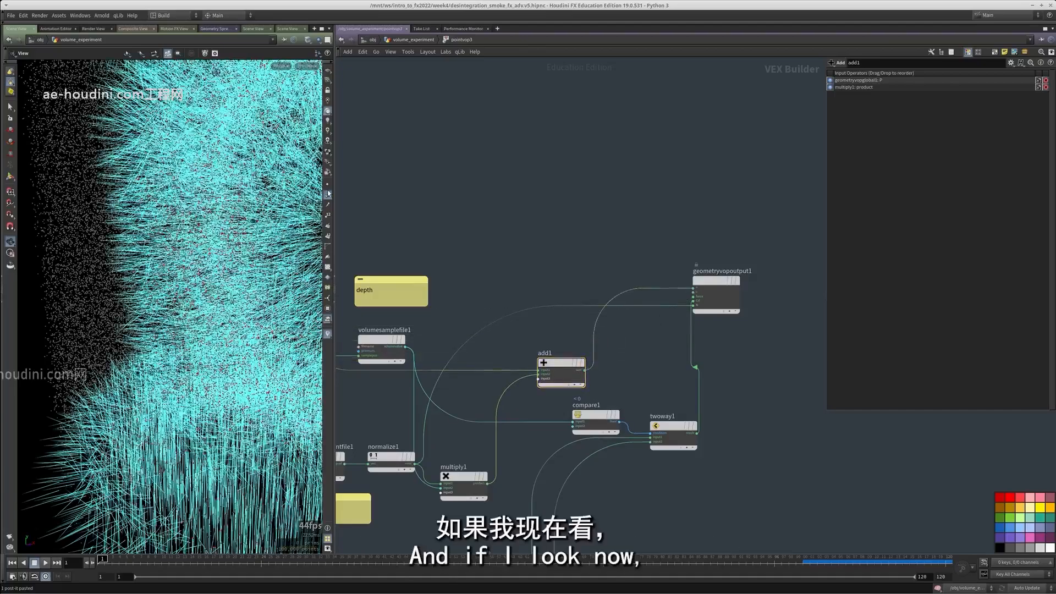
pyautogui.click(327, 197)
pyautogui.moveTo(194, 293); pyautogui.dragTo(242, 358)
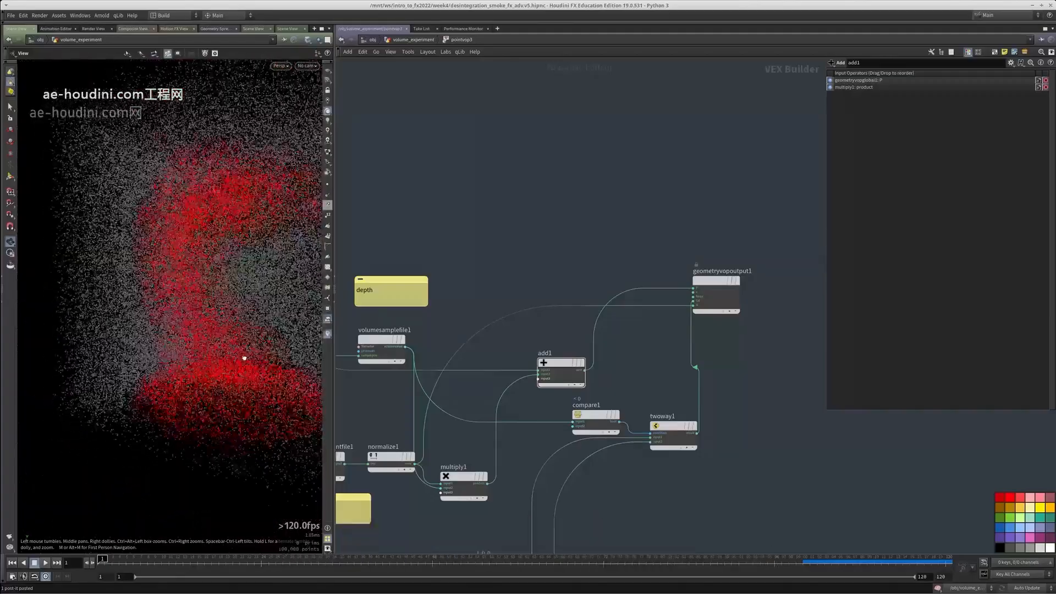
pyautogui.scroll(2, 352, 428)
pyautogui.hotkey('ctrl', 'z')
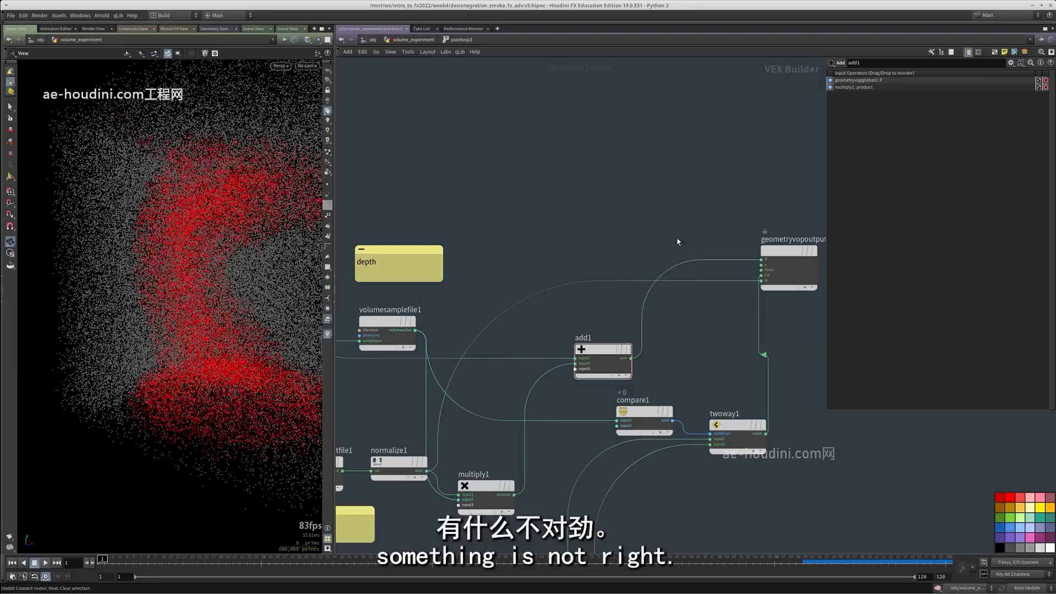
# Move volumegradientfile1 and normalize1 away from multiply1 to open a gap in front of it
pyautogui.click(602, 185)
pyautogui.moveTo(504, 380); pyautogui.dragTo(669, 222, button='middle')
pyautogui.moveTo(565, 339); pyautogui.dragTo(454, 280)
pyautogui.scroll(-3, 550, 325)
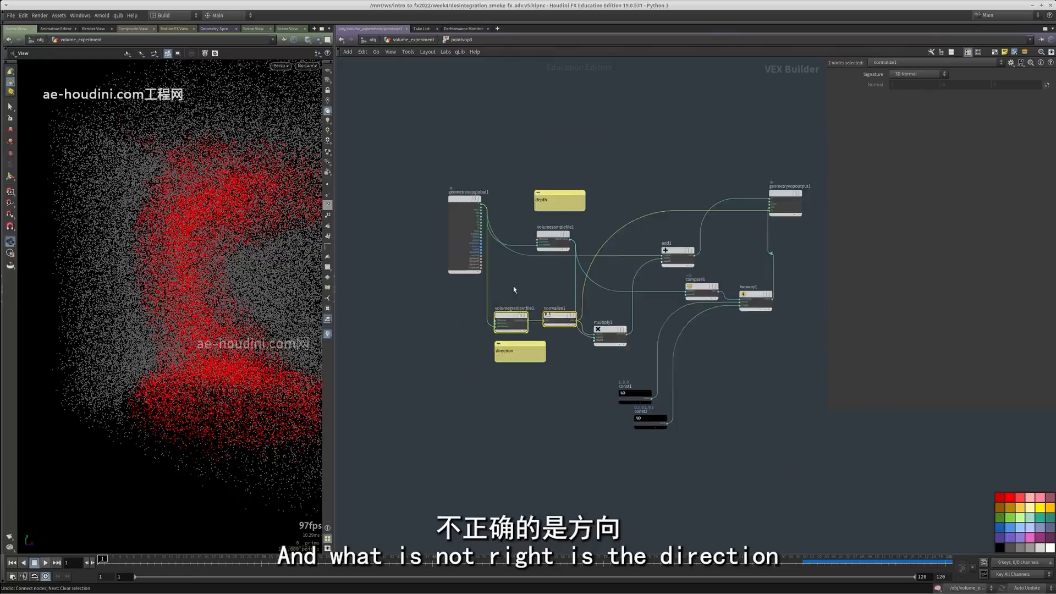
pyautogui.moveTo(454, 200); pyautogui.dragTo(400, 189)
pyautogui.scroll(2, 539, 277)
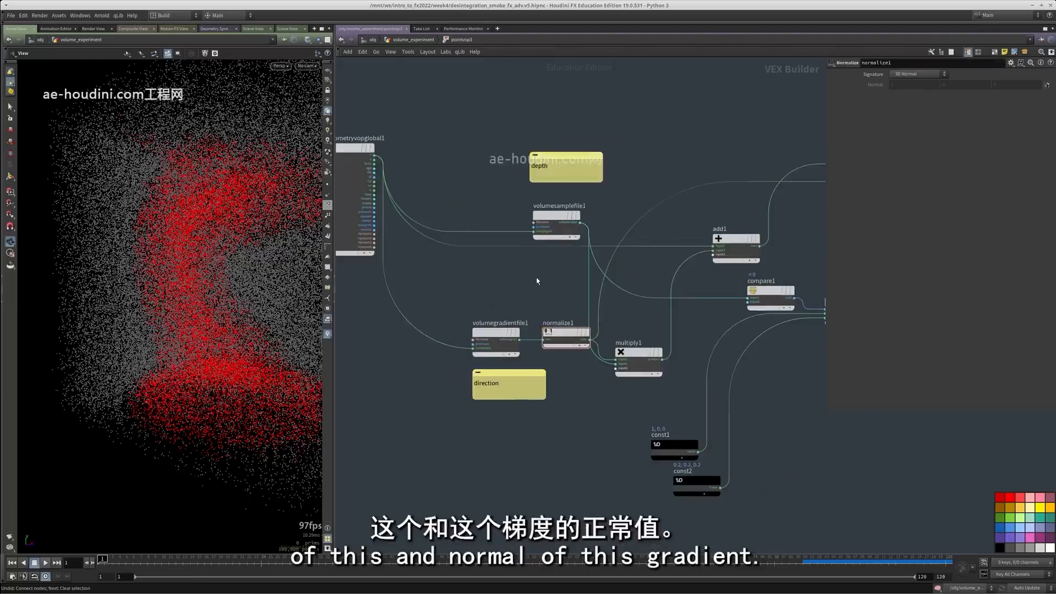
pyautogui.click(498, 332)
pyautogui.moveTo(499, 333); pyautogui.dragTo(466, 319)
pyautogui.moveTo(553, 333); pyautogui.dragTo(517, 329)
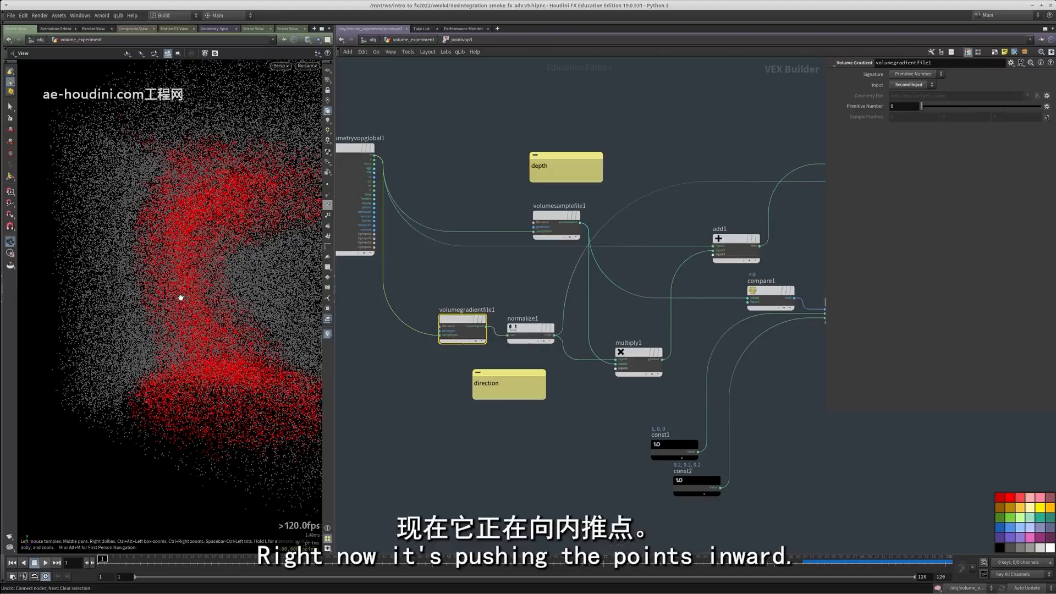
pyautogui.scroll(2, 515, 397)
pyautogui.moveTo(482, 291); pyautogui.dragTo(465, 283)
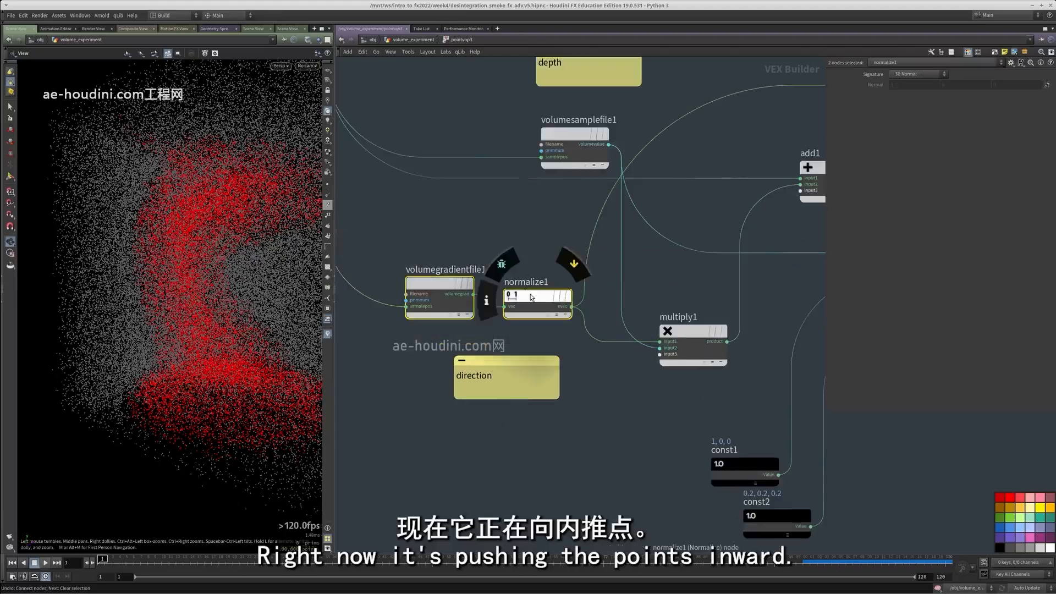
pyautogui.moveTo(530, 297); pyautogui.dragTo(486, 293)
# Insert a Negate node on the wire between normalize1 and multiply1 and check the displaced points in the viewport
pyautogui.moveTo(613, 393); pyautogui.dragTo(602, 412, button='middle')
pyautogui.press('Tab')
pyautogui.write('neg')
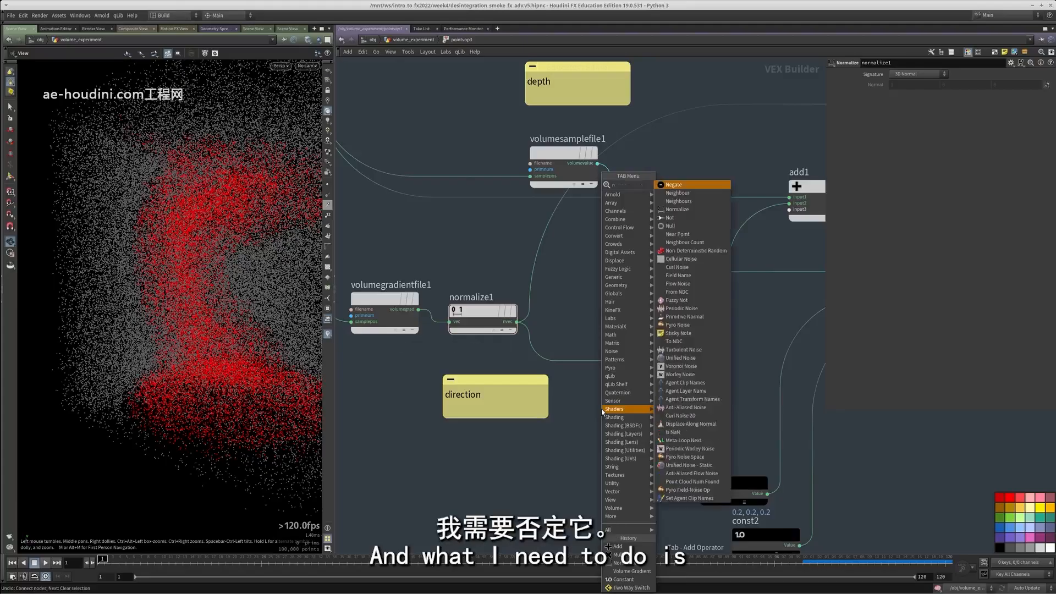
pyautogui.click(673, 185)
pyautogui.scroll(-2, 586, 411)
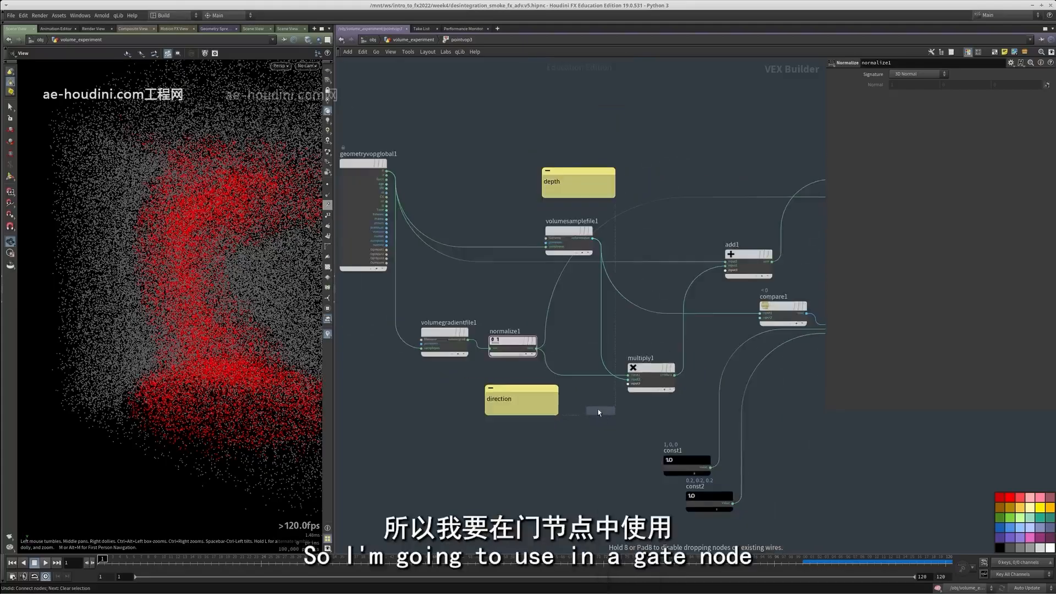
pyautogui.click(566, 367)
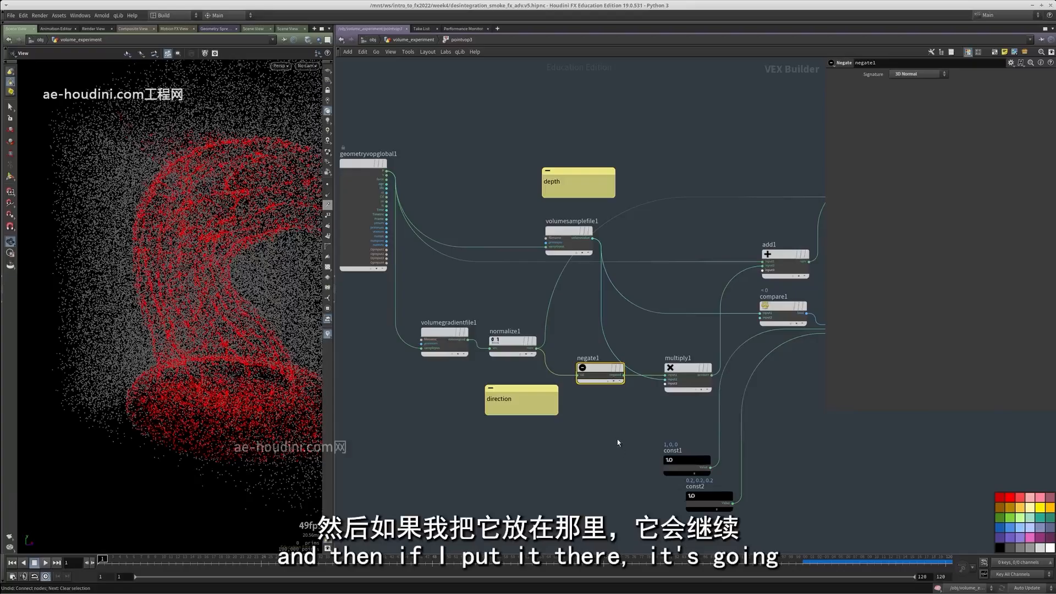
pyautogui.moveTo(247, 319); pyautogui.dragTo(277, 379)
pyautogui.scroll(-3, 544, 461)
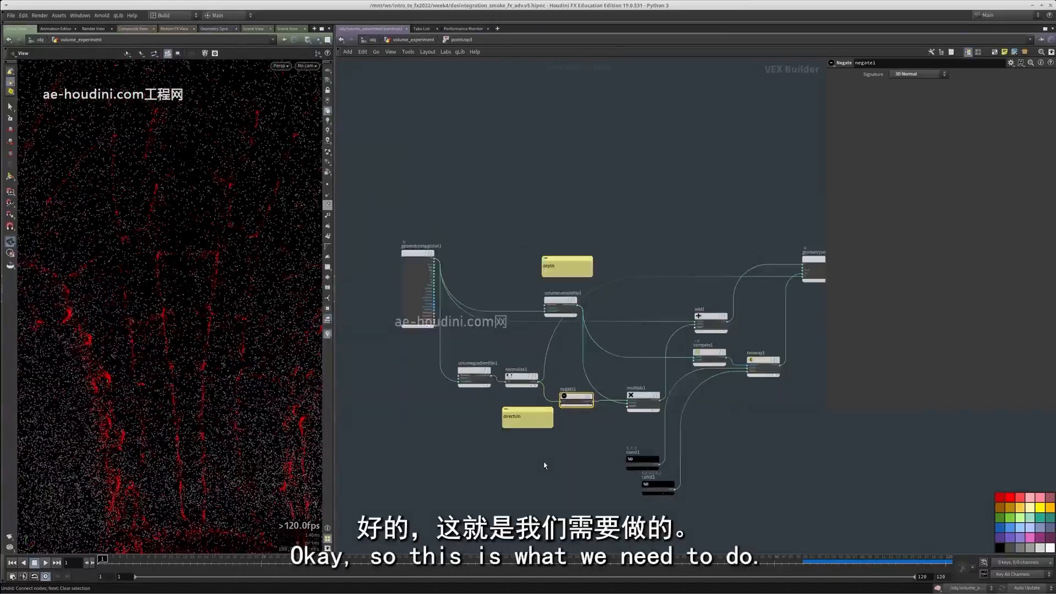
# Move geometryvopoutput1 farther from the add and twoway nodes and switch the network wires to straight lines
pyautogui.moveTo(712, 447); pyautogui.dragTo(594, 429, button='middle')
pyautogui.moveTo(653, 275); pyautogui.dragTo(707, 272)
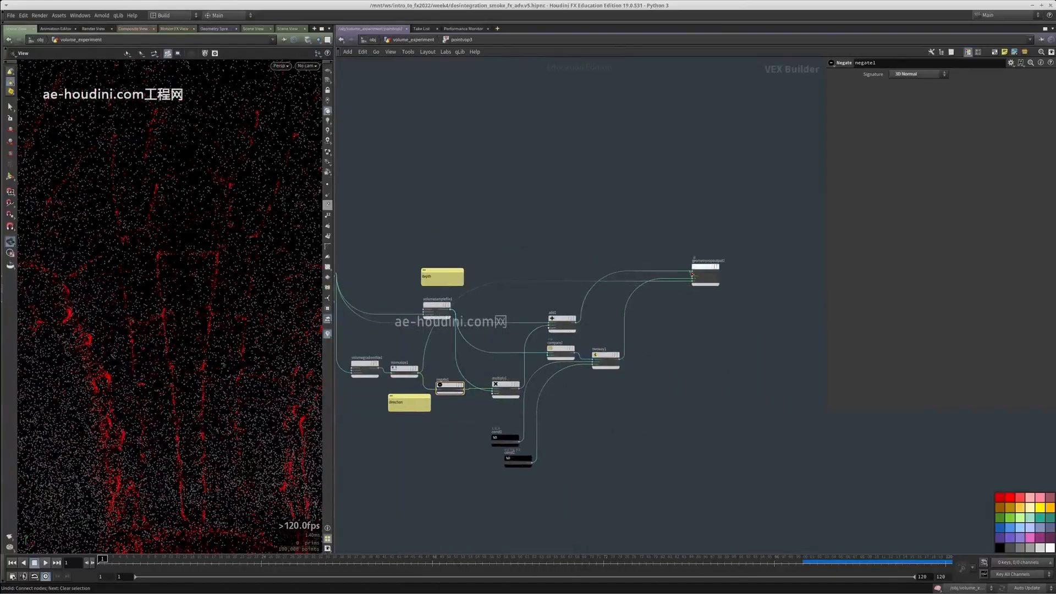
pyautogui.moveTo(427, 277); pyautogui.dragTo(426, 270)
pyautogui.moveTo(541, 244); pyautogui.dragTo(596, 252, button='middle')
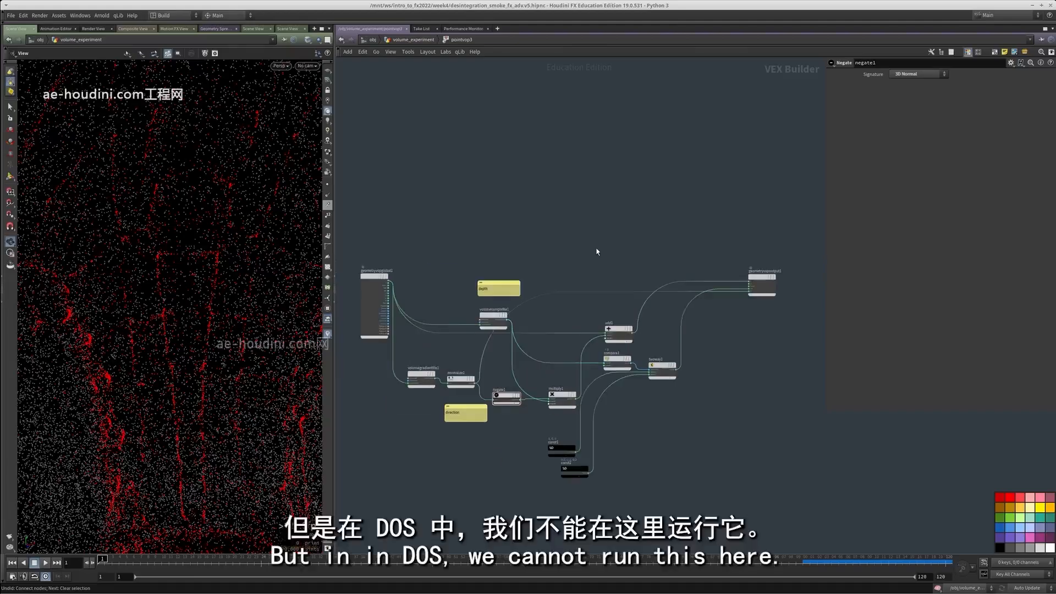
pyautogui.hotkey('shift', 's')
pyautogui.moveTo(786, 298); pyautogui.dragTo(793, 268, button='middle')
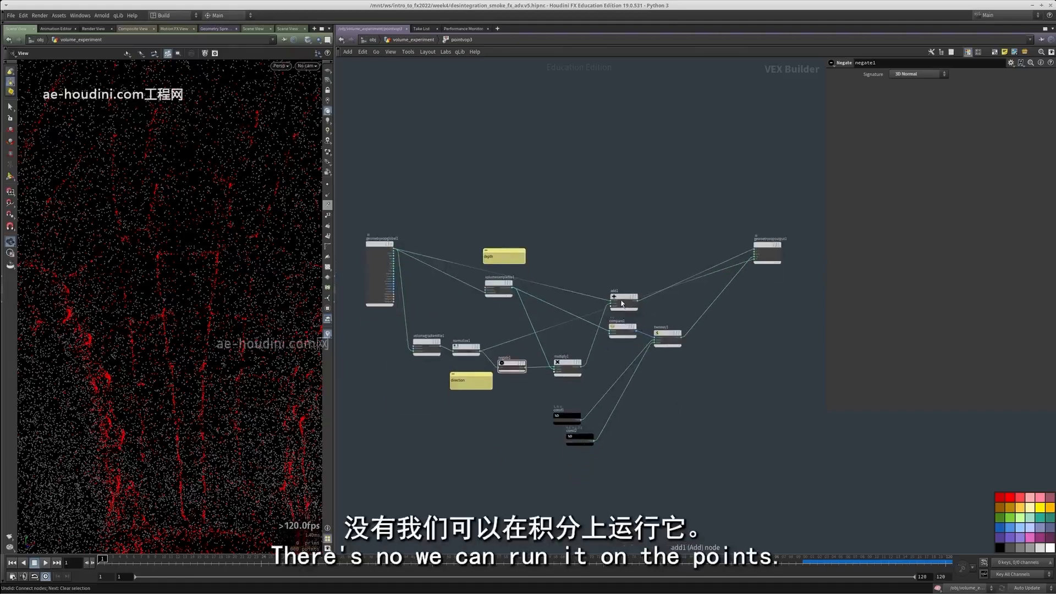
# Copy pointvop3 at the geometry level and display the pop_advected_by_new_smoke file cache
pyautogui.hotkey('ctrl', 'c')
pyautogui.press('u')
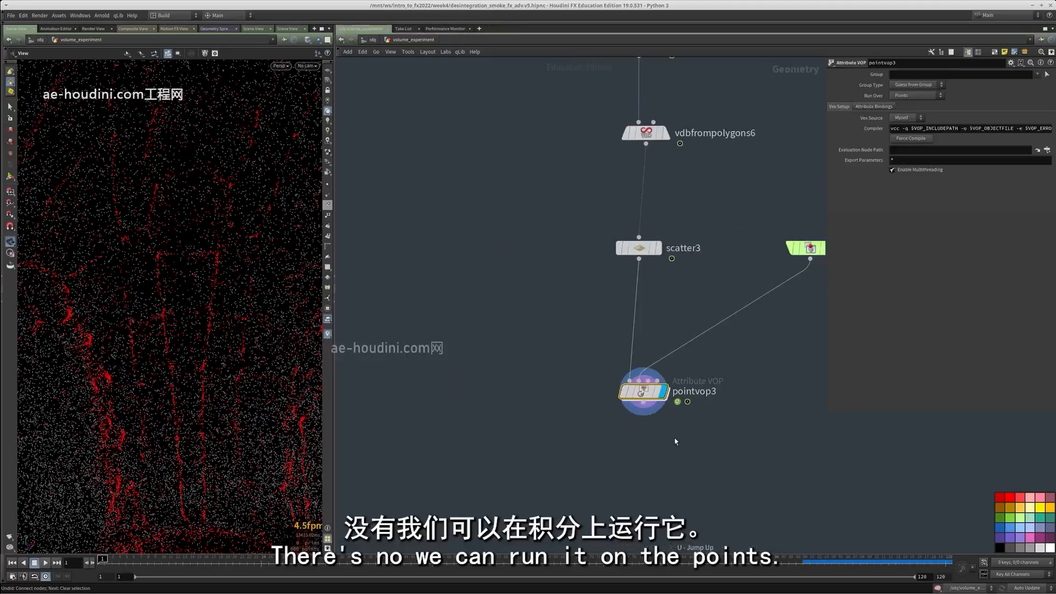
pyautogui.moveTo(383, 243); pyautogui.dragTo(606, 401, button='middle')
pyautogui.scroll(1, 624, 294)
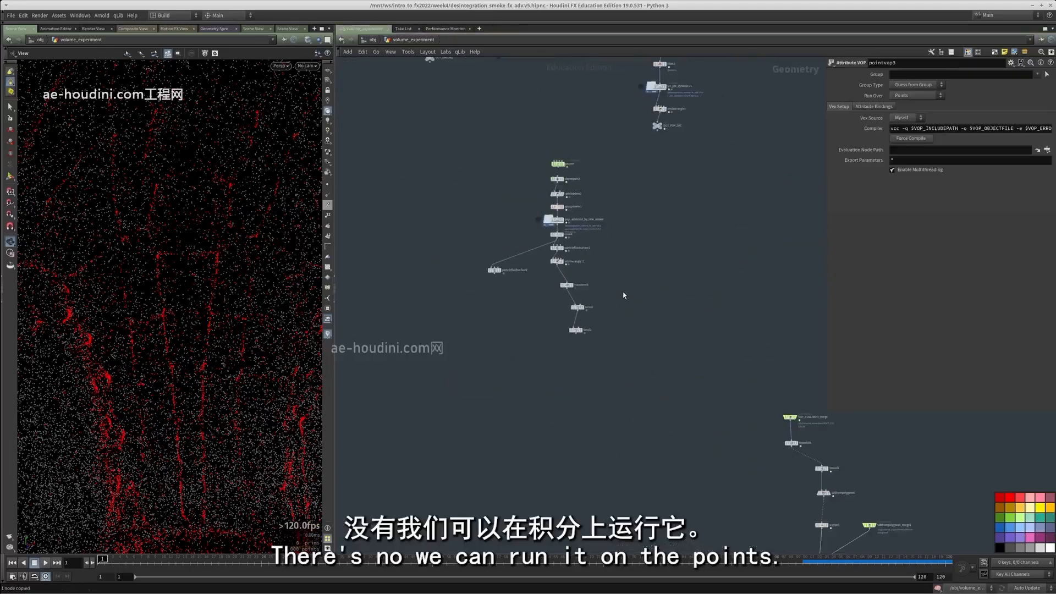
pyautogui.moveTo(593, 231); pyautogui.dragTo(551, 357, button='middle')
pyautogui.scroll(3, 550, 357)
pyautogui.scroll(-5, 549, 358)
pyautogui.scroll(6, 549, 358)
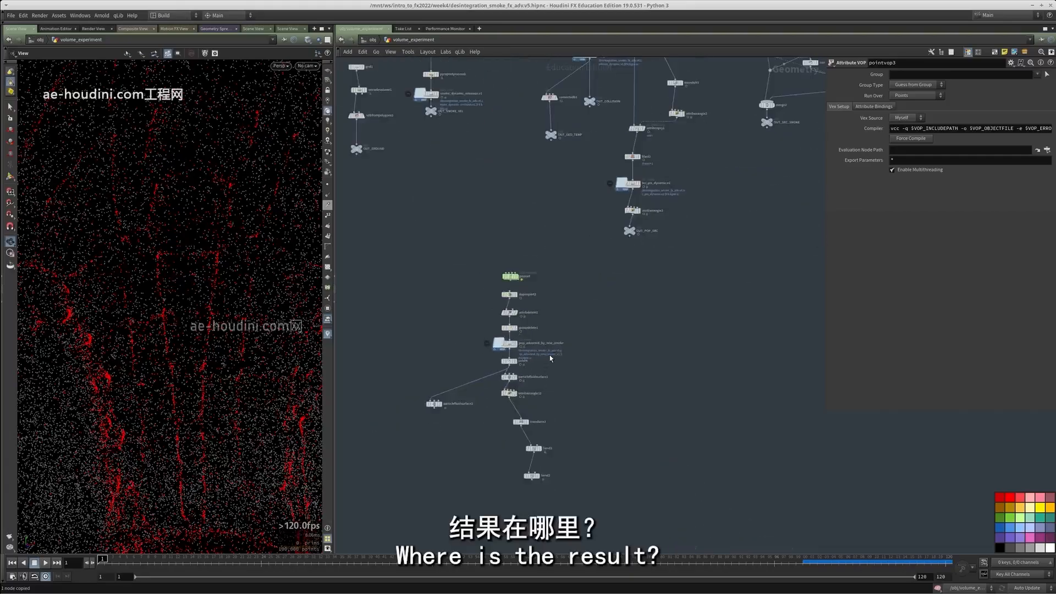
pyautogui.click(491, 335)
pyautogui.moveTo(598, 371); pyautogui.dragTo(582, 338, button='middle')
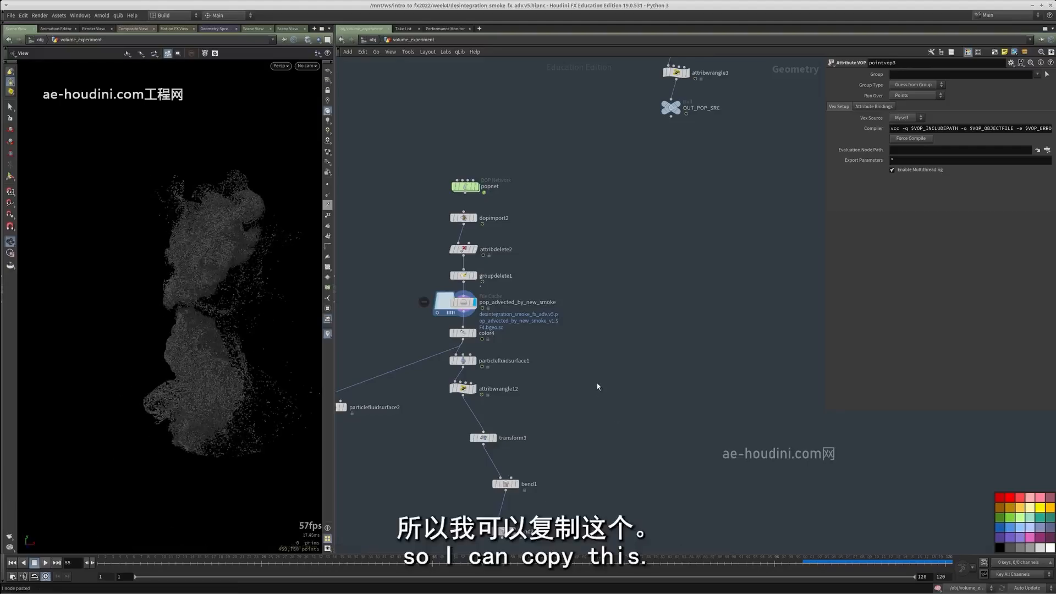
# Paste the copied Attribute VOP beside the particle chain and connect color4 to its first input
pyautogui.hotkey('ctrl', 'v')
pyautogui.scroll(2, 597, 386)
pyautogui.moveTo(594, 385); pyautogui.dragTo(581, 412)
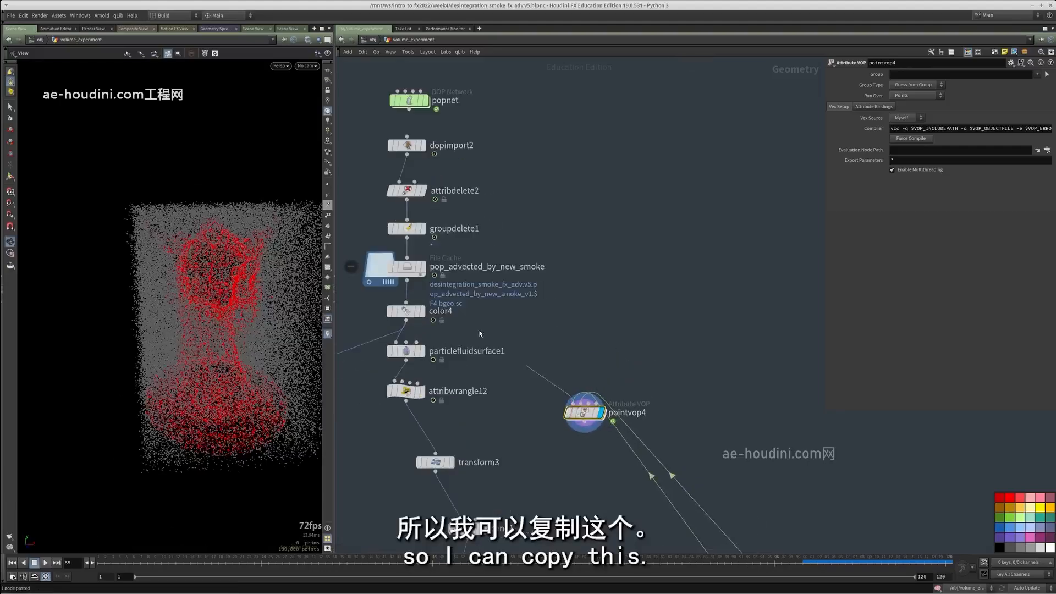
pyautogui.click(419, 318)
pyautogui.moveTo(557, 328); pyautogui.dragTo(526, 341, button='middle')
pyautogui.click(550, 414)
# Connect the SDF source from higher up in the network to the second input of pointvop4
pyautogui.scroll(-5, 511, 322)
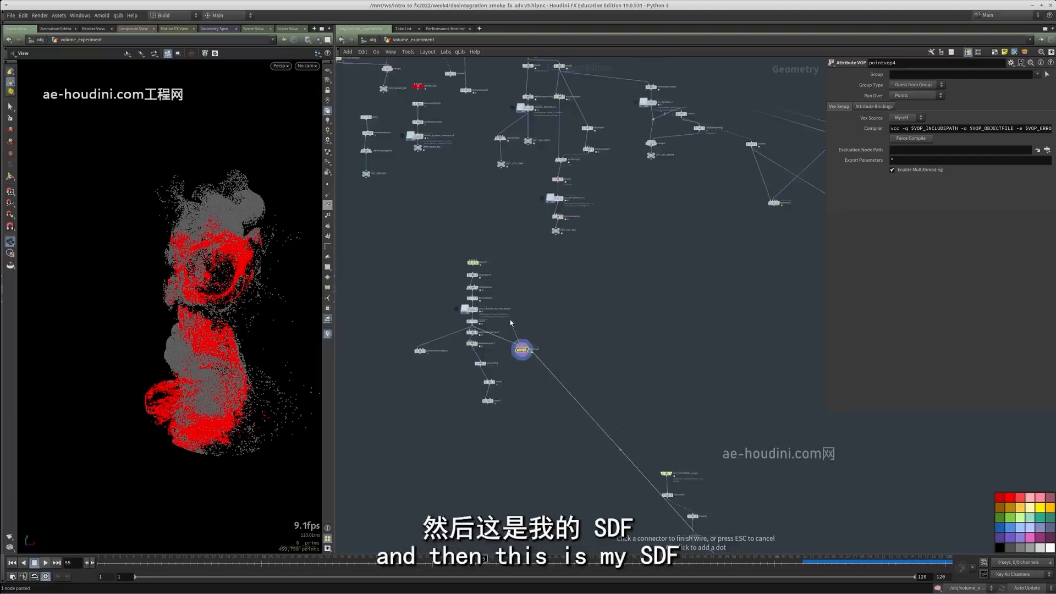
pyautogui.moveTo(527, 203); pyautogui.dragTo(513, 394, button='middle')
pyautogui.scroll(4, 514, 379)
pyautogui.click(522, 322)
pyautogui.moveTo(560, 548); pyautogui.dragTo(559, 505, button='middle')
pyautogui.scroll(4, 558, 284)
pyautogui.moveTo(550, 299); pyautogui.dragTo(505, 240)
pyautogui.press('r')
pyautogui.moveTo(535, 495); pyautogui.dragTo(579, 179, button='middle')
pyautogui.moveTo(566, 544); pyautogui.dragTo(587, 252, button='middle')
pyautogui.click(566, 408)
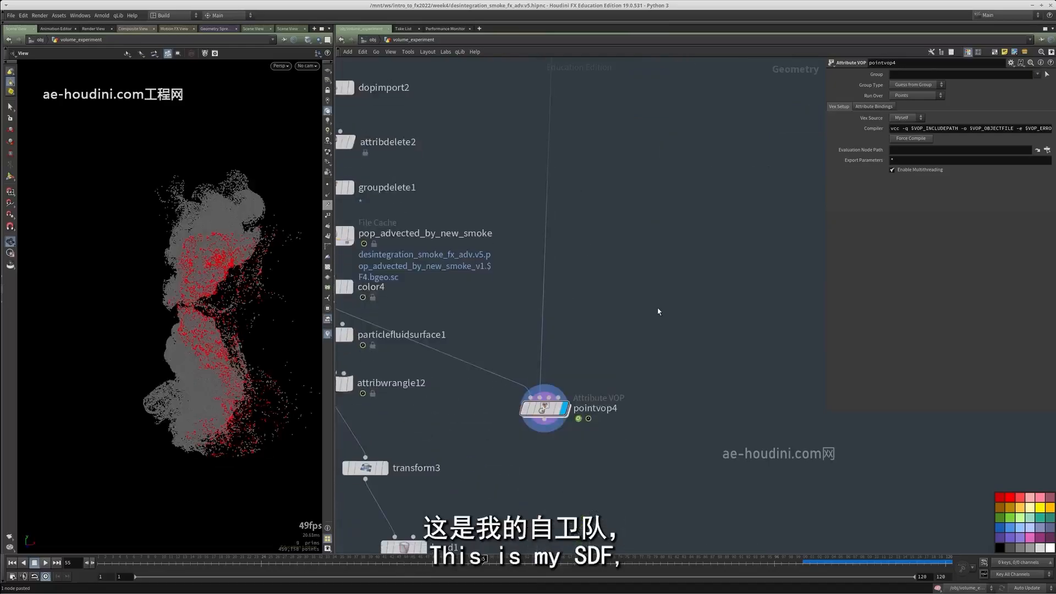
# Scrub the timeline to frame 61 and examine the coloured inside points on the advected particles
pyautogui.scroll(5, 195, 286)
pyautogui.moveTo(192, 294); pyautogui.dragTo(171, 292)
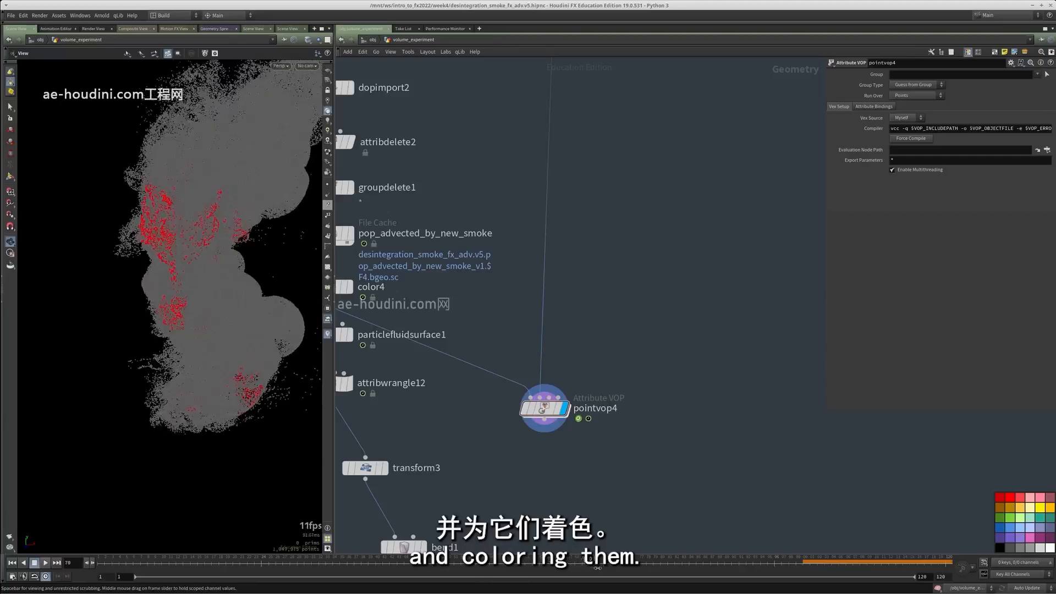
pyautogui.moveTo(646, 573); pyautogui.dragTo(433, 578)
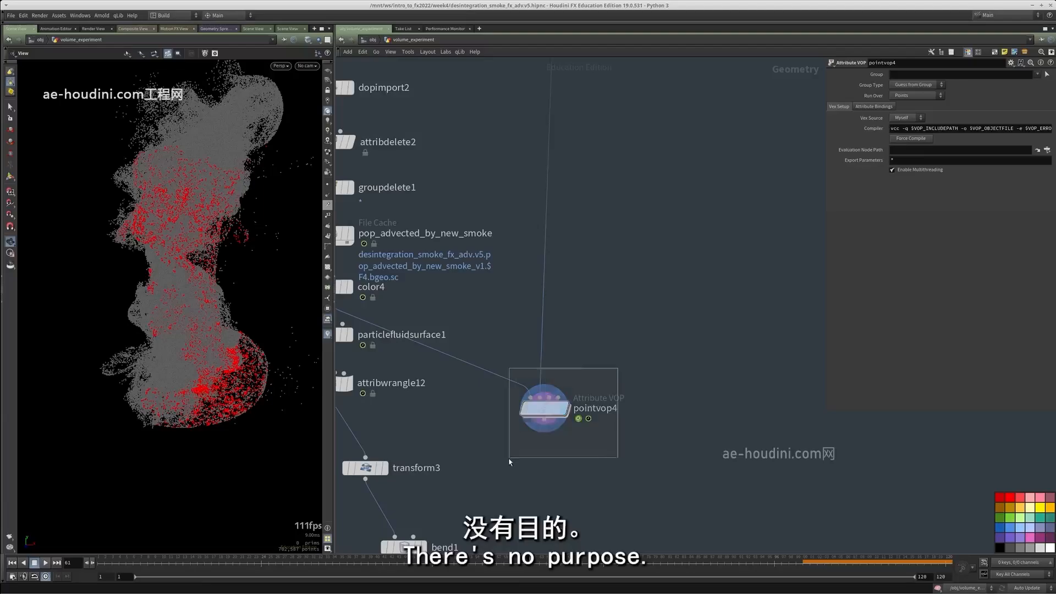
# Copy all the VOP nodes inside pointvop4, including the depth and direction sticky notes
pyautogui.scroll(-3, 557, 421)
pyautogui.moveTo(656, 406); pyautogui.dragTo(666, 369, button='middle')
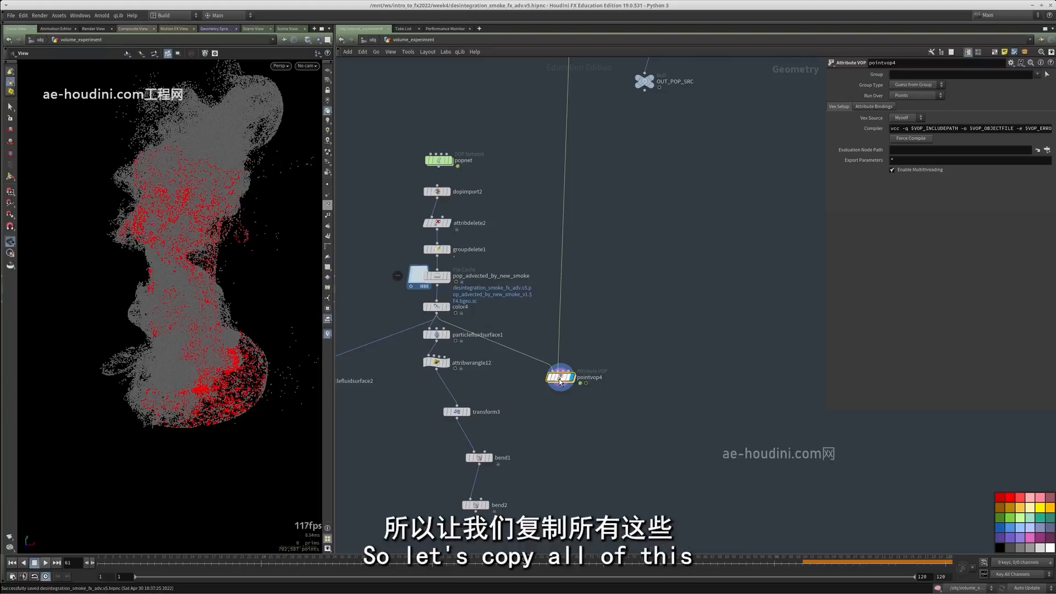
pyautogui.doubleClick(560, 381)
pyautogui.moveTo(714, 470); pyautogui.dragTo(364, 155)
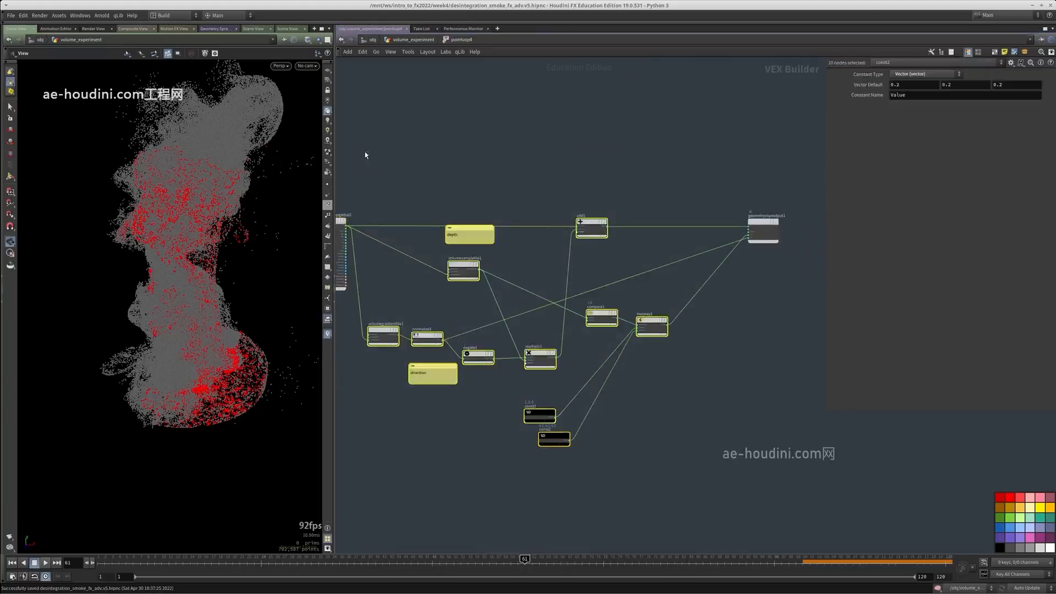
pyautogui.hotkey('ctrl', 'c')
# Try to add a POP VOP inside the existing popnet and return to the geometry level
pyautogui.moveTo(721, 341); pyautogui.dragTo(730, 421, button='middle')
pyautogui.click(709, 371)
pyautogui.press('u')
pyautogui.doubleClick(542, 334)
pyautogui.moveTo(755, 241); pyautogui.dragTo(641, 361, button='middle')
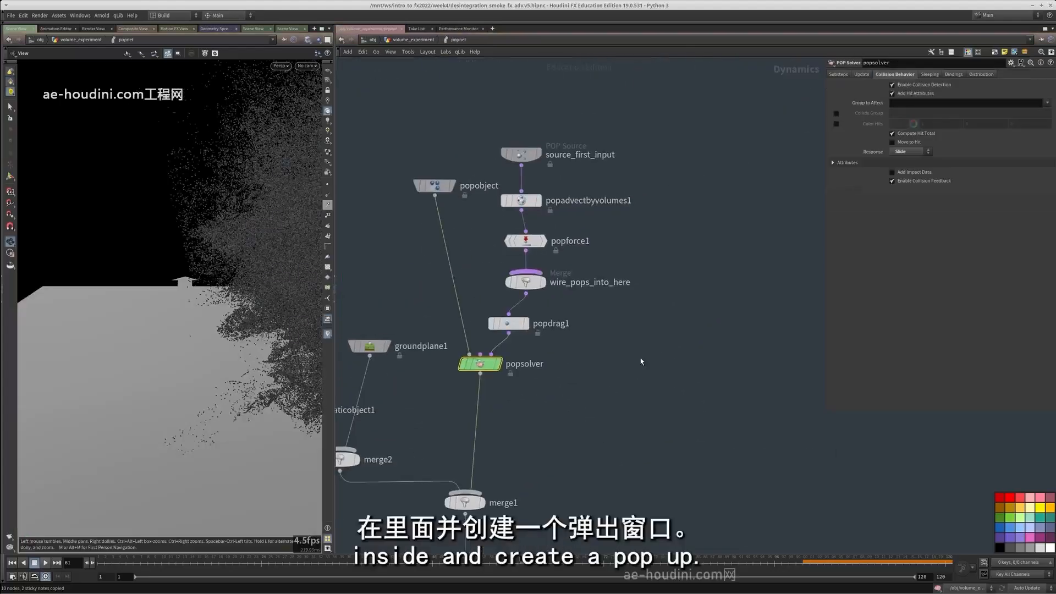
pyautogui.press('Tab')
pyautogui.write('popvop')
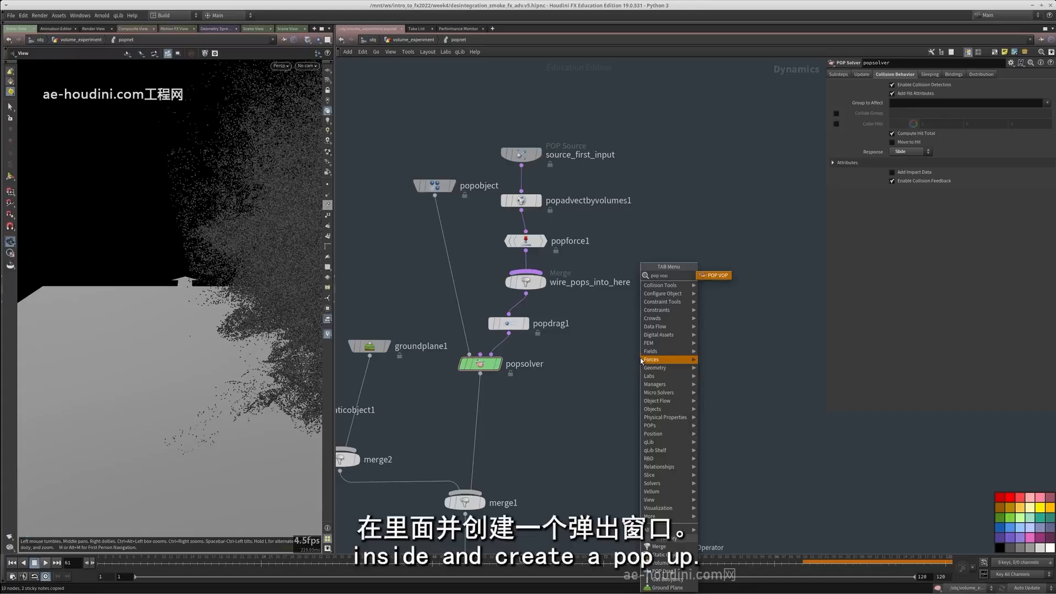
pyautogui.press('Return')
pyautogui.click(640, 361)
pyautogui.moveTo(654, 244); pyautogui.dragTo(567, 353, button='middle')
pyautogui.press('u')
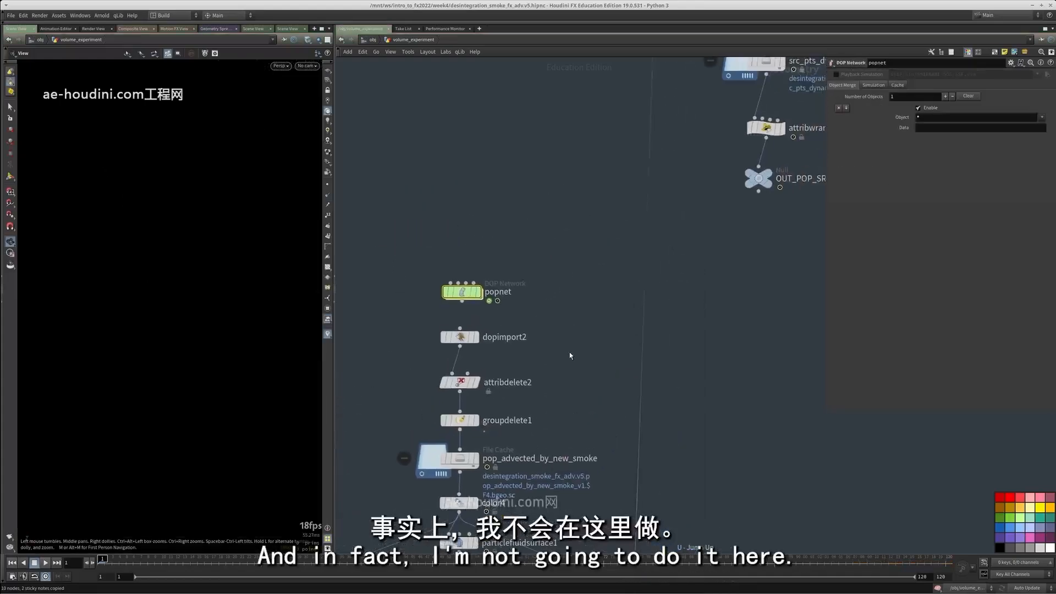
pyautogui.click(558, 296)
pyautogui.scroll(2, 559, 296)
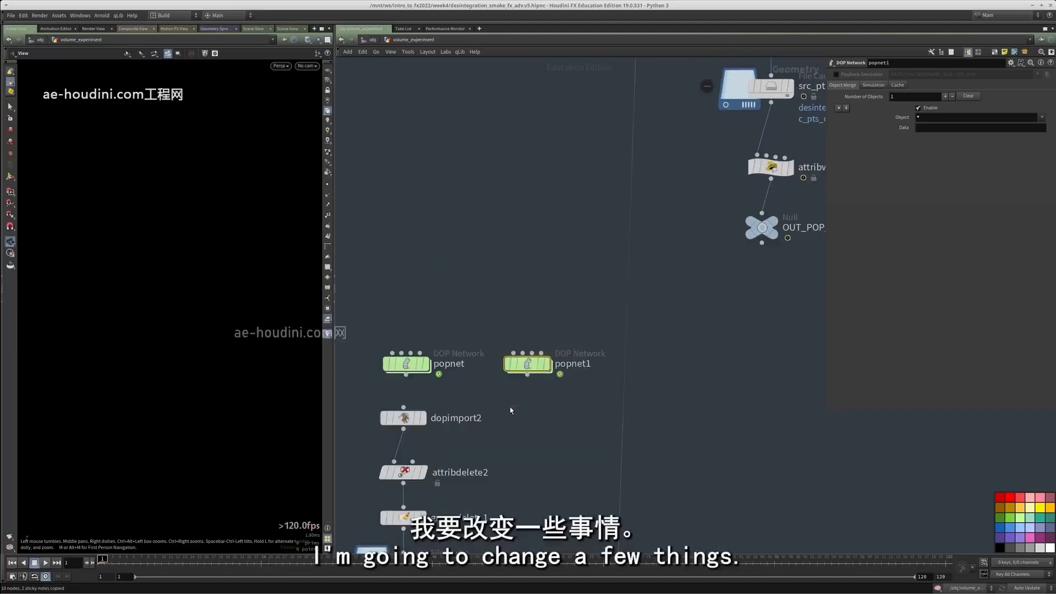
pyautogui.press('Delete')
# Add a new POP Network in the empty area beside pointvop4
pyautogui.scroll(-5, 533, 300)
pyautogui.scroll(4, 627, 365)
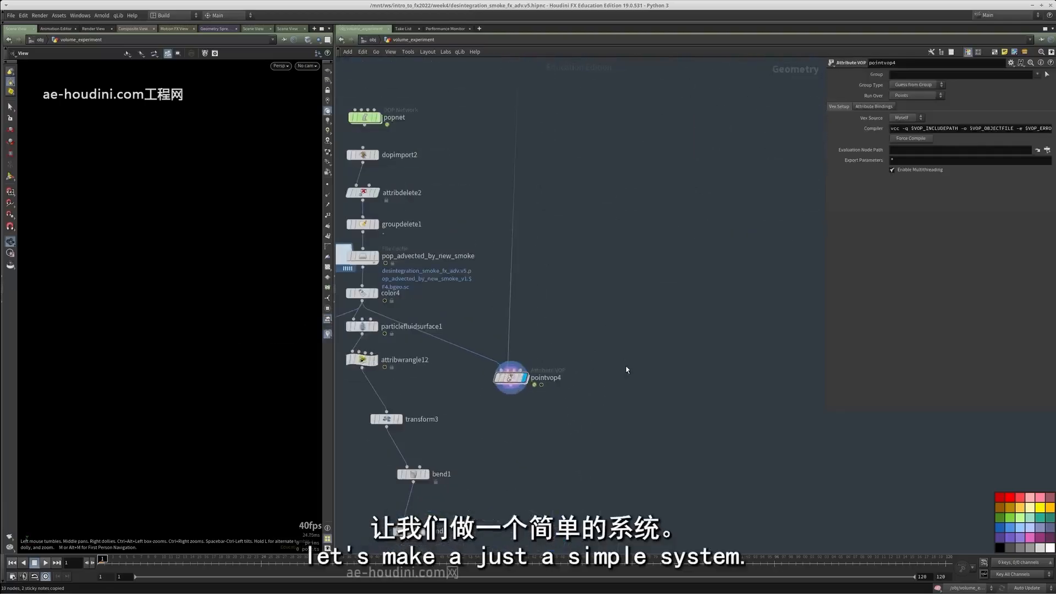
pyautogui.press('Tab')
pyautogui.write('pop')
pyautogui.press('Return')
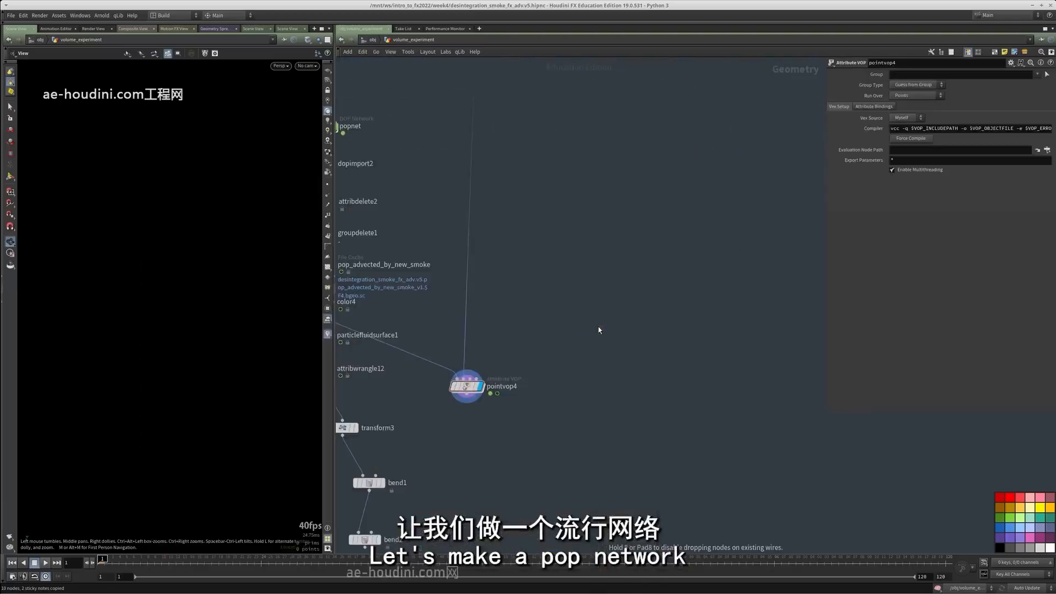
pyautogui.click(598, 327)
# Create a Grid above popnet1 and display it
pyautogui.scroll(2, 606, 339)
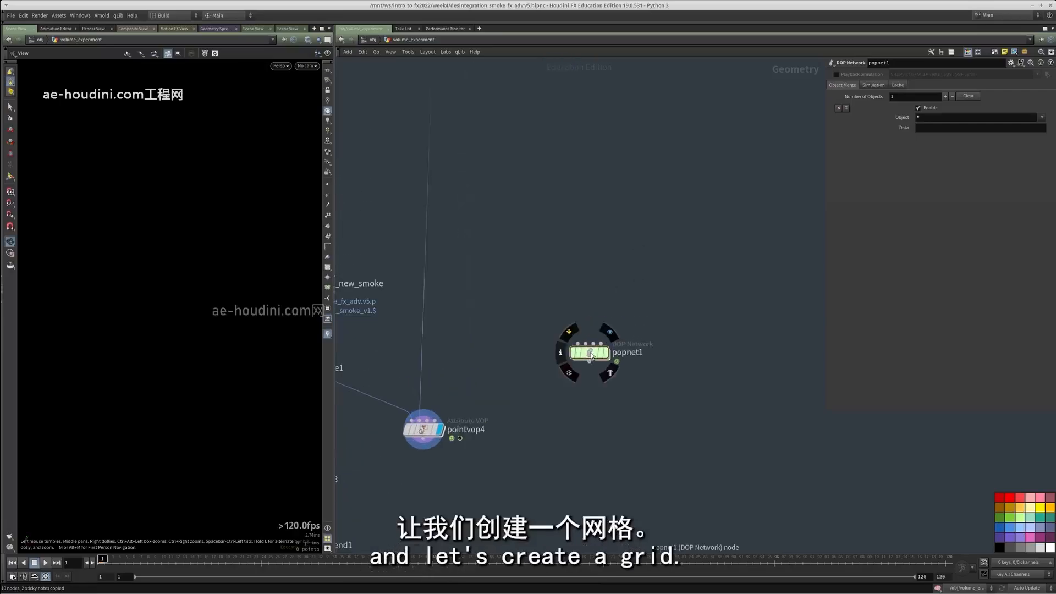
pyautogui.press('Tab')
pyautogui.write('g')
pyautogui.write('rid')
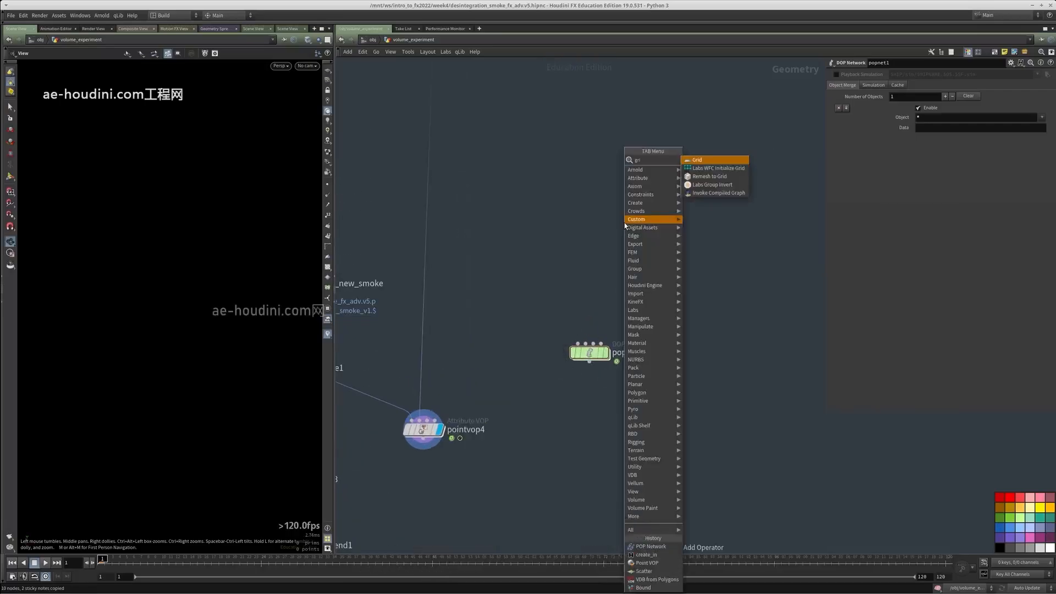
pyautogui.press('Return')
pyautogui.click(591, 191)
# Template the vdbfrompolygons4_merge1 object merge so the dragon SDF serves as a wireframe reference
pyautogui.moveTo(541, 159); pyautogui.dragTo(507, 423, button='middle')
pyautogui.scroll(-1, 508, 424)
pyautogui.moveTo(498, 125); pyautogui.dragTo(491, 347, button='middle')
pyautogui.moveTo(483, 219); pyautogui.dragTo(495, 353, button='middle')
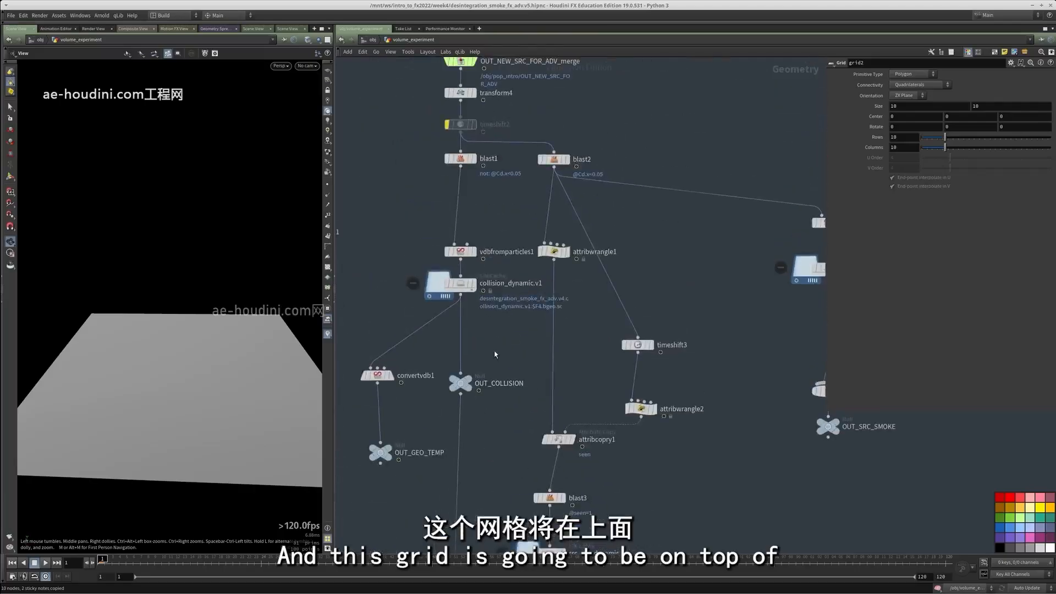
pyautogui.scroll(-5, 495, 353)
pyautogui.moveTo(573, 498); pyautogui.dragTo(582, 335, button='middle')
pyautogui.moveTo(780, 544); pyautogui.dragTo(618, 316, button='middle')
pyautogui.scroll(6, 603, 458)
pyautogui.click(603, 456)
# Raise grid2 above the dragon reference to about 11.34 in Y
pyautogui.scroll(-7, 618, 316)
pyautogui.moveTo(556, 230); pyautogui.dragTo(648, 332, button='middle')
pyautogui.scroll(6, 564, 227)
pyautogui.press('Return')
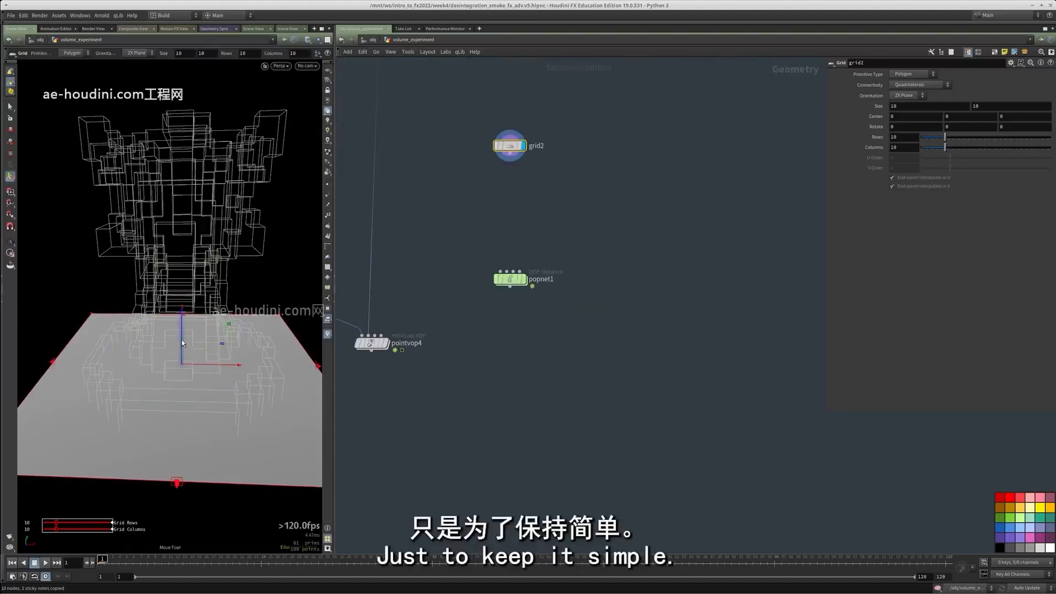
pyautogui.moveTo(181, 339); pyautogui.dragTo(183, 144)
pyautogui.keyDown('alt'); pyautogui.moveTo(178, 156); pyautogui.dragTo(64, 209, button='right'); pyautogui.keyUp('alt')
pyautogui.keyDown('alt'); pyautogui.moveTo(63, 210); pyautogui.dragTo(50, 278, button='middle'); pyautogui.keyUp('alt')
pyautogui.moveTo(180, 171); pyautogui.dragTo(179, 95)
# Add a Scatter node directly below grid2
pyautogui.scroll(6, 531, 150)
pyautogui.press('Tab')
pyautogui.write('sca')
pyautogui.press('Up')
pyautogui.press('Return')
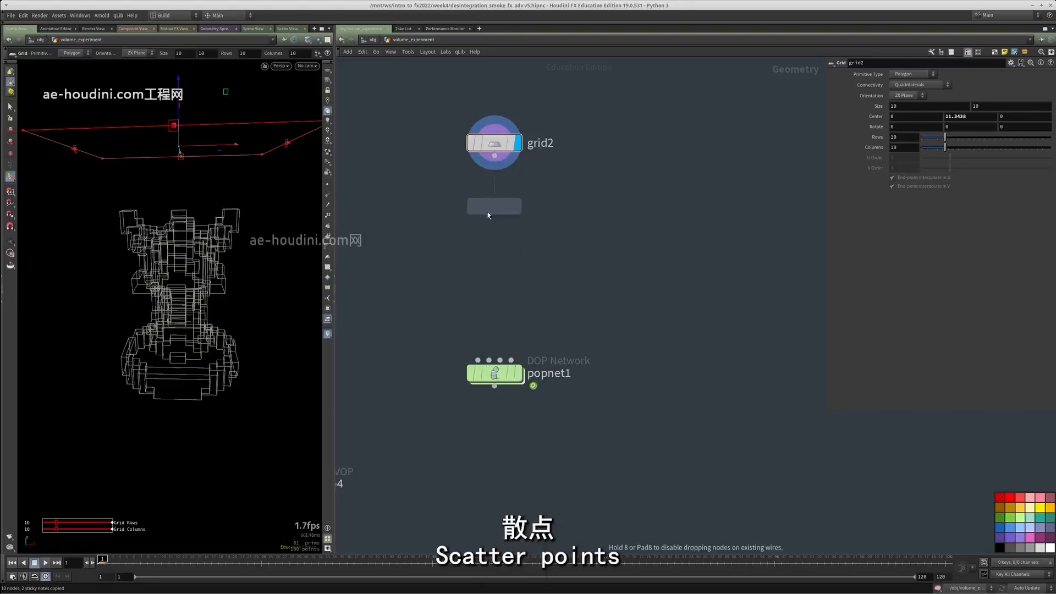
pyautogui.click(487, 214)
# Add a Null after scatter4 and name it OUT_TEMP_POINTS
pyautogui.press('Tab')
pyautogui.moveTo(517, 285)
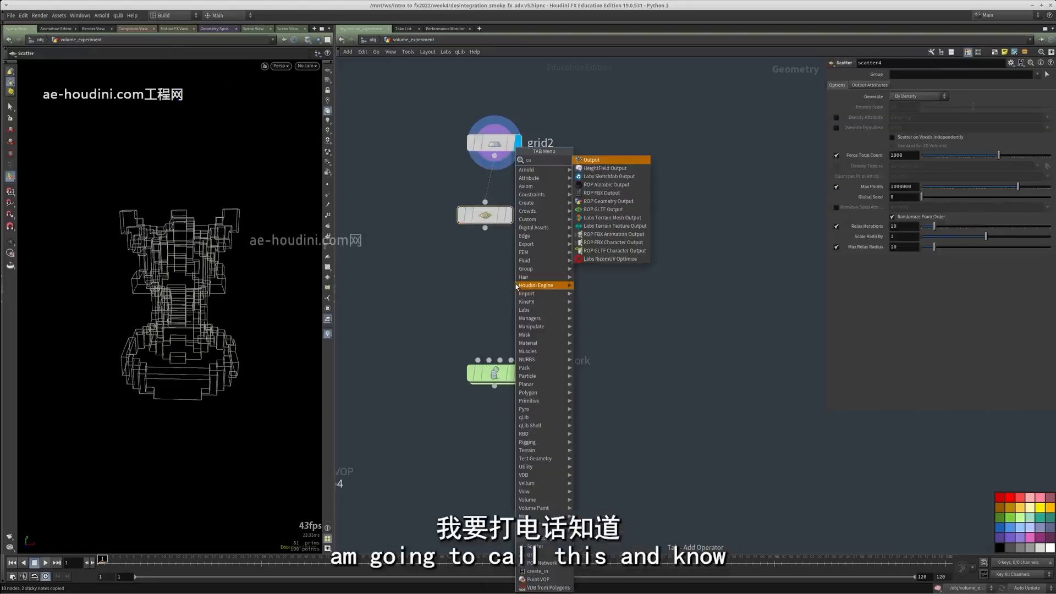
pyautogui.press('Escape')
pyautogui.press('Tab')
pyautogui.write('nu')
pyautogui.press('Return')
pyautogui.click(498, 285)
pyautogui.click(533, 285)
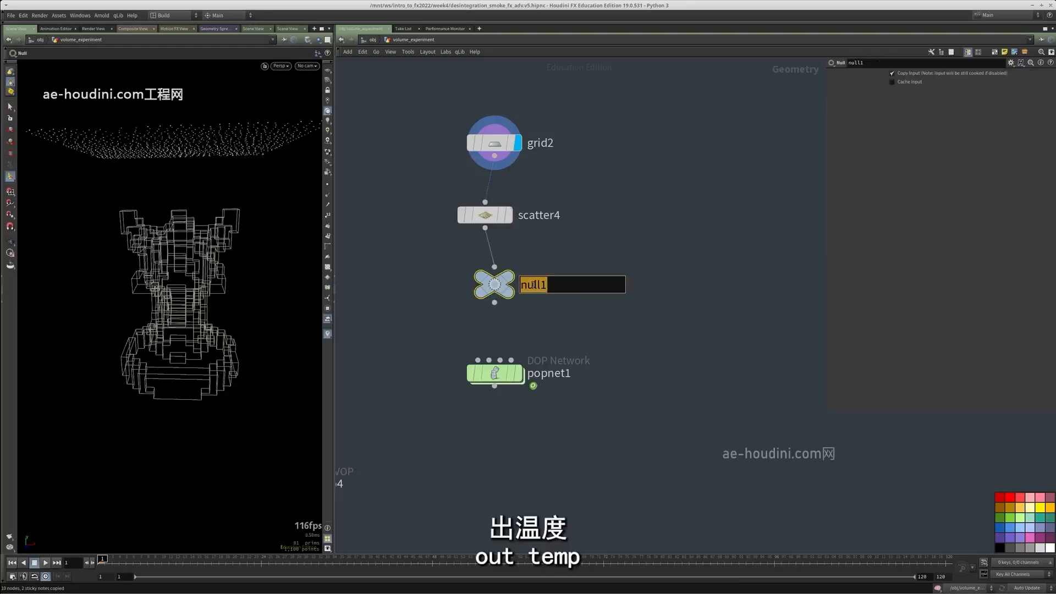
pyautogui.write('OUT_TEMP__')
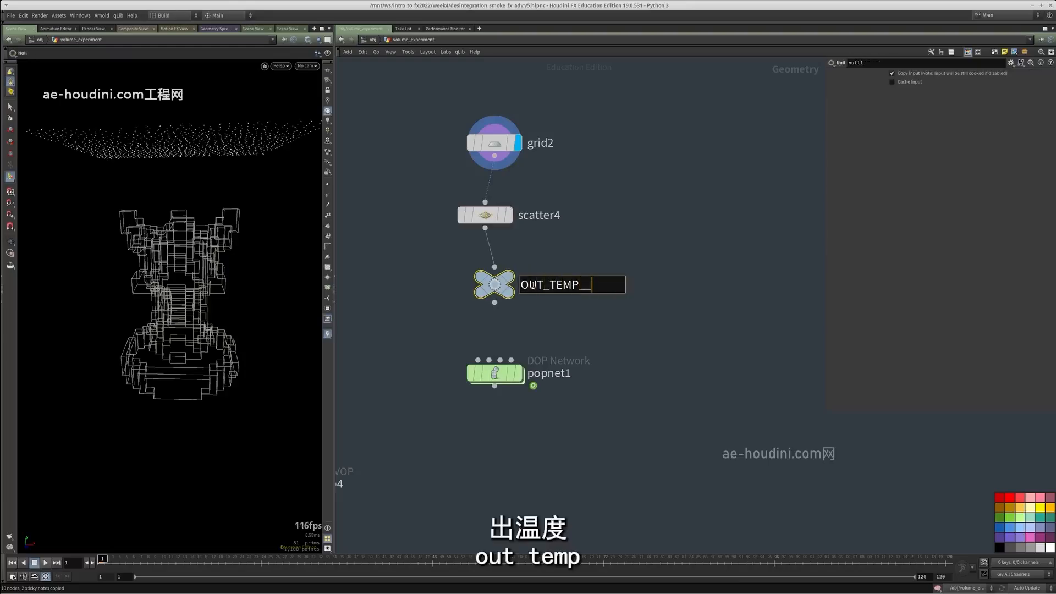
pyautogui.press('BackSpace')
pyautogui.write('POINTS')
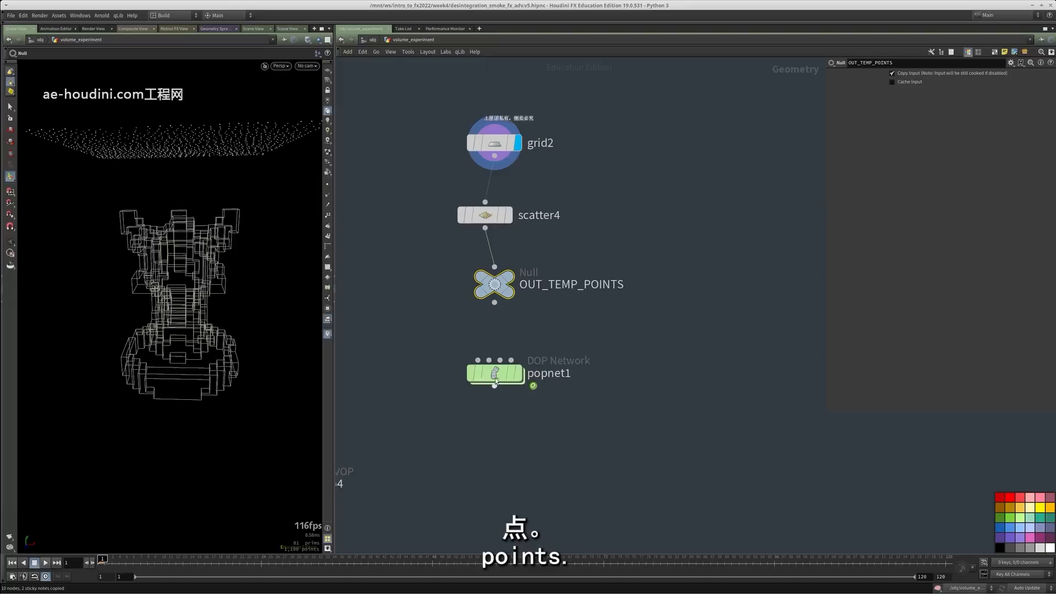
# Copy the OUT_TEMP_POINTS null, paste it below vdbfrompolygons4_merge1, wire it to that object merge and display it
pyautogui.hotkey('ctrl', 'c')
pyautogui.scroll(-5, 568, 345)
pyautogui.moveTo(596, 406); pyautogui.dragTo(414, 80, button='middle')
pyautogui.scroll(-2, 606, 264)
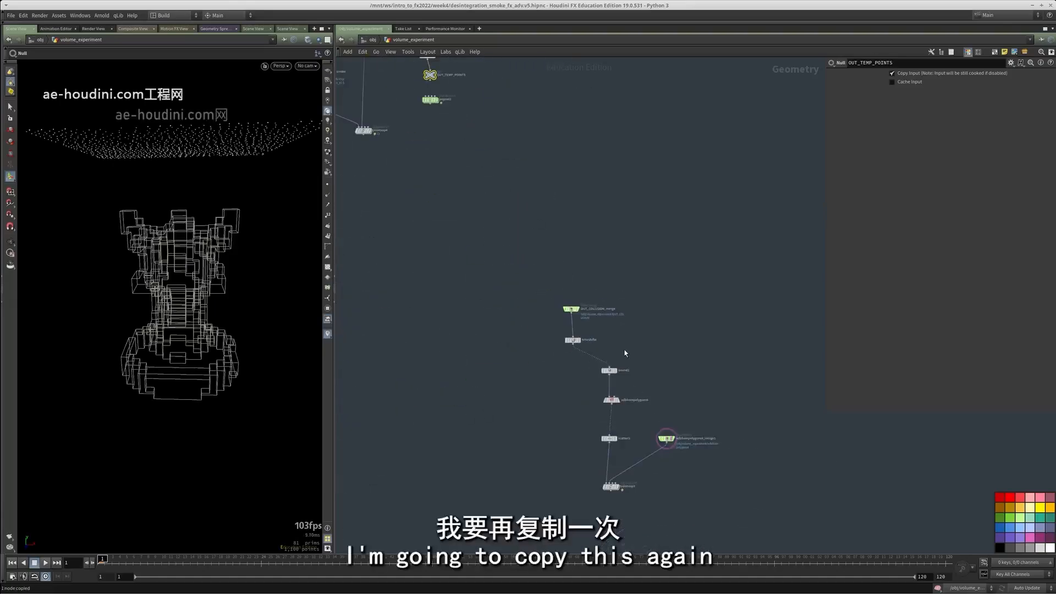
pyautogui.scroll(6, 625, 352)
pyautogui.hotkey('ctrl', 'v')
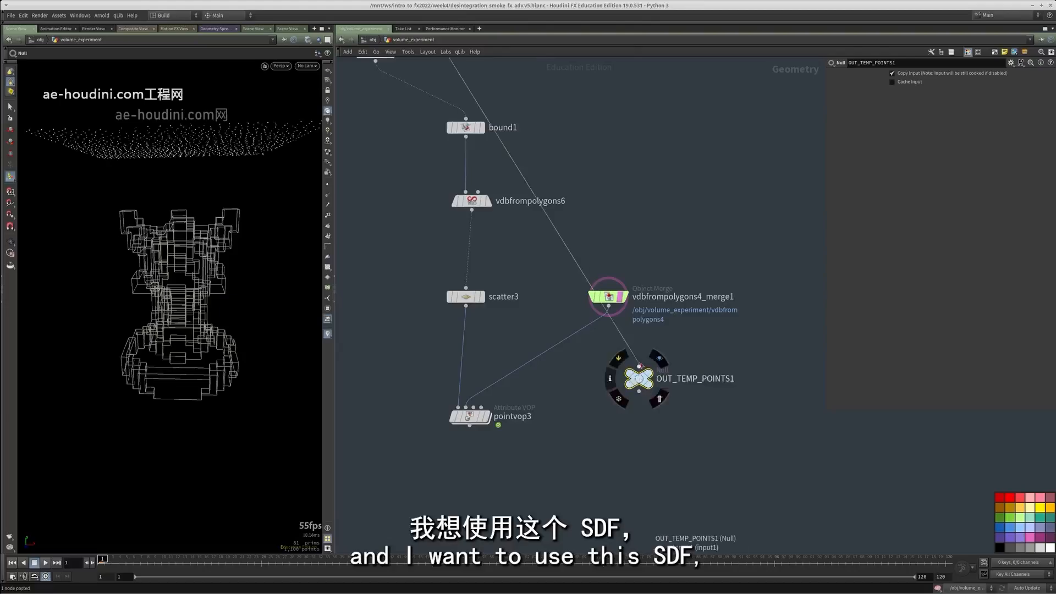
pyautogui.press('r')
pyautogui.scroll(3, 626, 377)
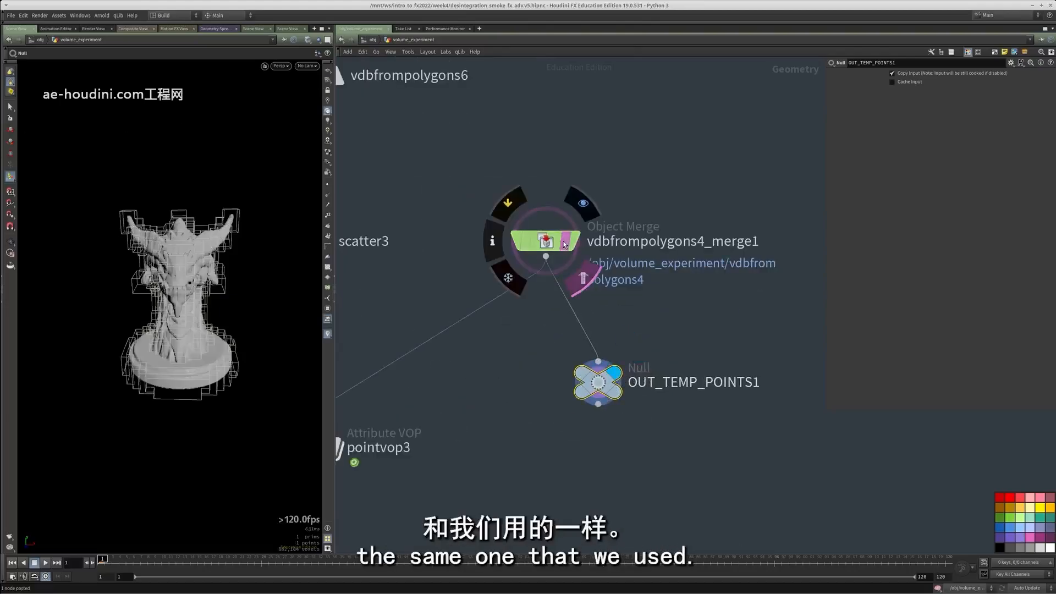
# Rename the pasted null as OUT_TEMP_SDF and copy it
pyautogui.doubleClick(713, 384)
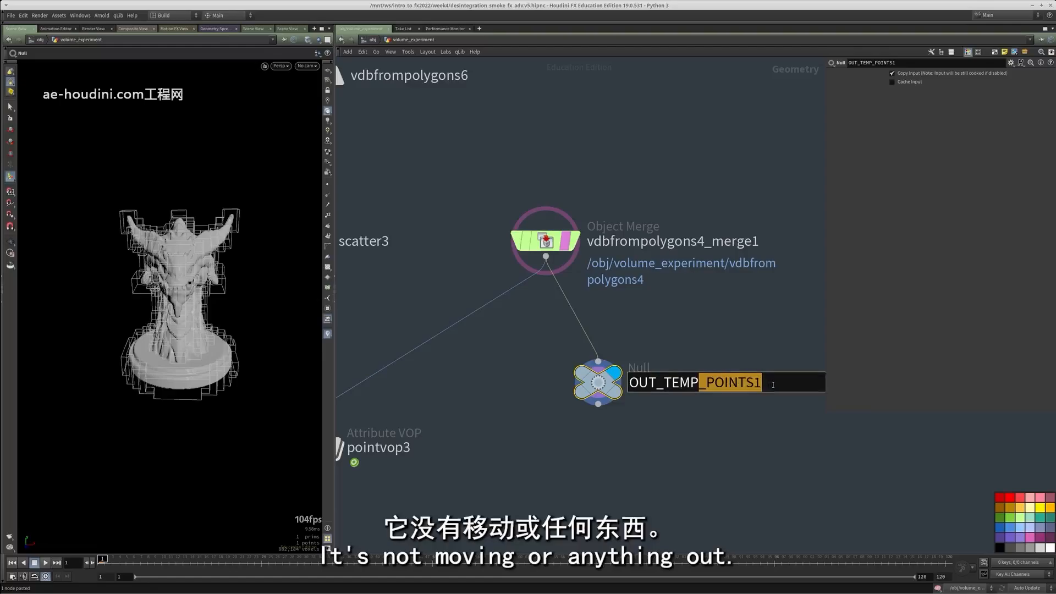
pyautogui.write('_')
pyautogui.press('Return')
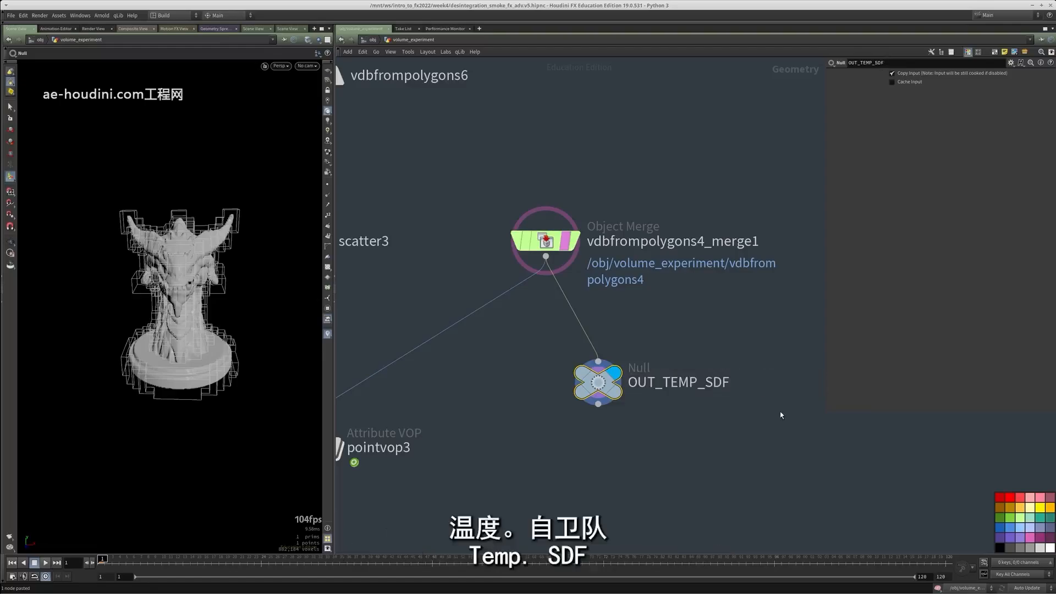
pyautogui.hotkey('ctrl', 'c')
# Go back to popnet1, display it and enter its network
pyautogui.scroll(-6, 691, 347)
pyautogui.moveTo(640, 215); pyautogui.dragTo(714, 440, button='middle')
pyautogui.moveTo(473, 163); pyautogui.dragTo(505, 285, button='middle')
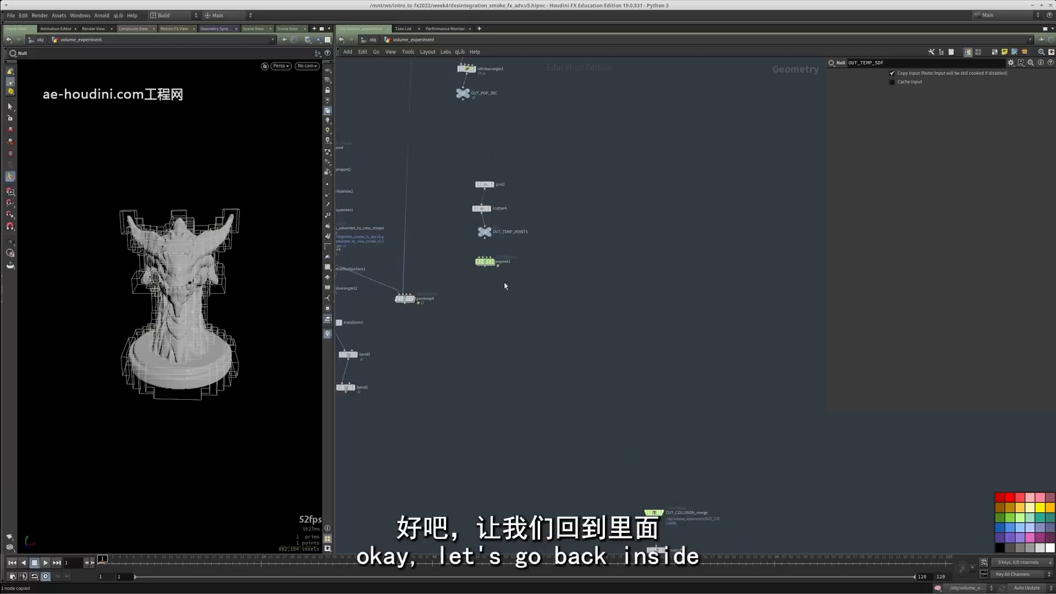
pyautogui.scroll(3, 503, 281)
pyautogui.click(484, 280)
pyautogui.doubleClick(468, 280)
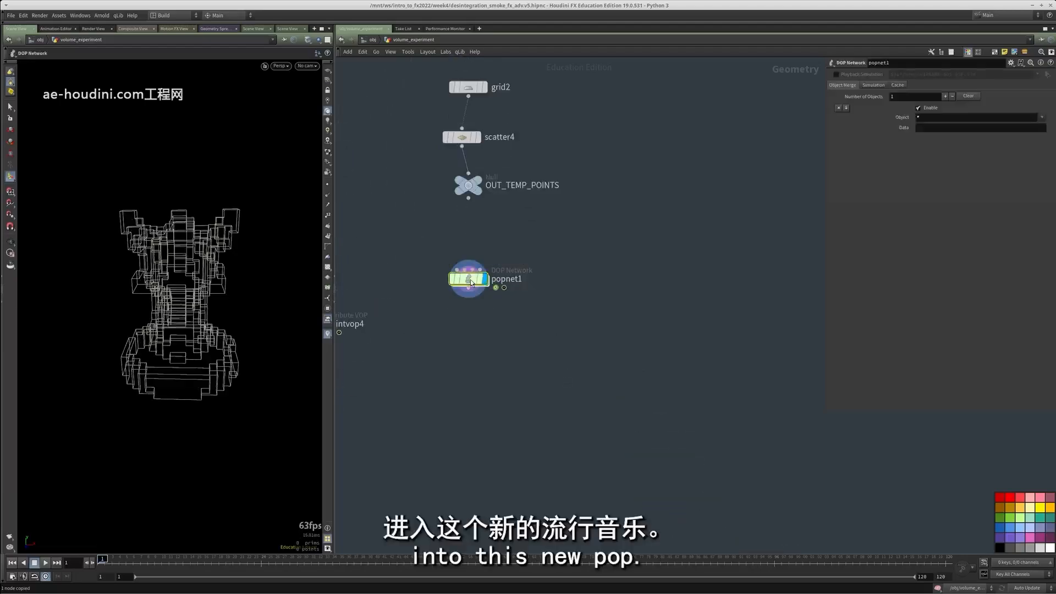
# Add a POP VOP and insert it between source_first_input and wire_pops_into_here
pyautogui.moveTo(704, 312); pyautogui.dragTo(614, 299, button='middle')
pyautogui.scroll(3, 615, 298)
pyautogui.press('Tab')
pyautogui.write('popvop')
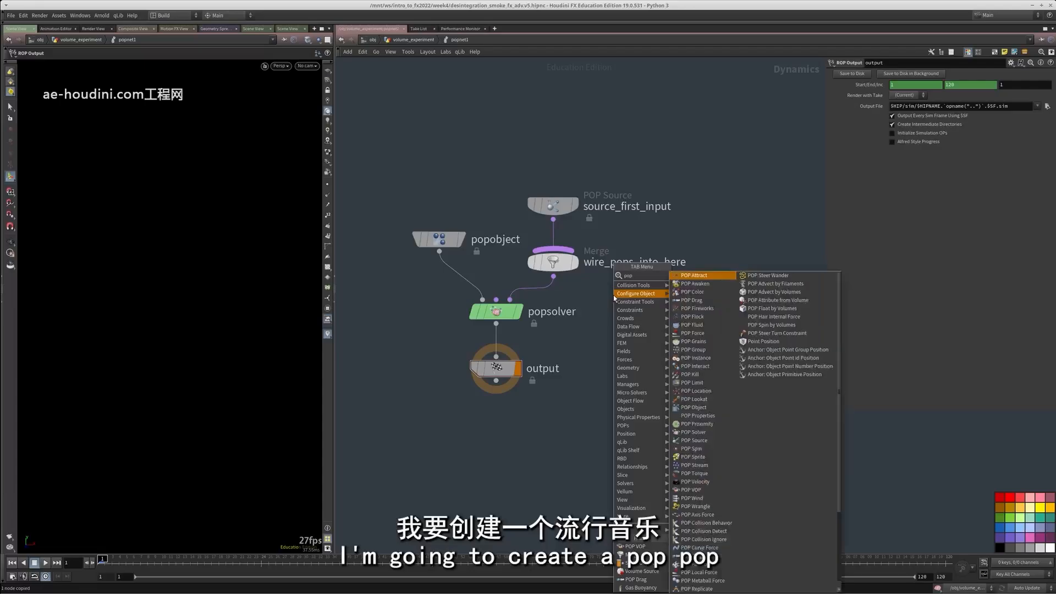
pyautogui.press('Return')
pyautogui.click(614, 298)
pyautogui.doubleClick(614, 299)
pyautogui.press('u')
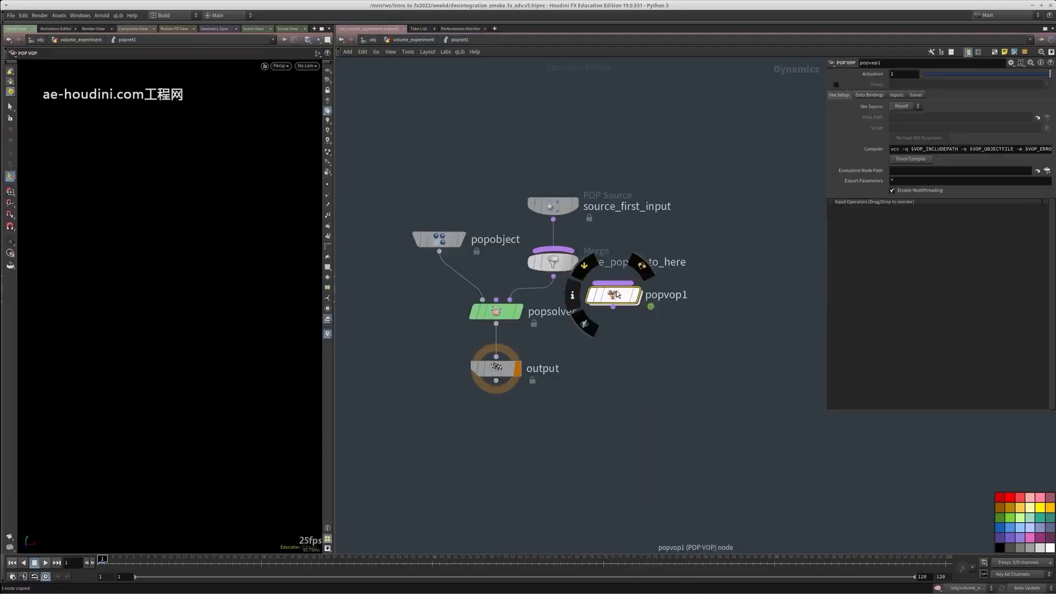
pyautogui.moveTo(612, 296); pyautogui.dragTo(548, 243)
# Set source_first_input's emission type to All Points and its geometry source to Use Parameter Values
pyautogui.click(560, 206)
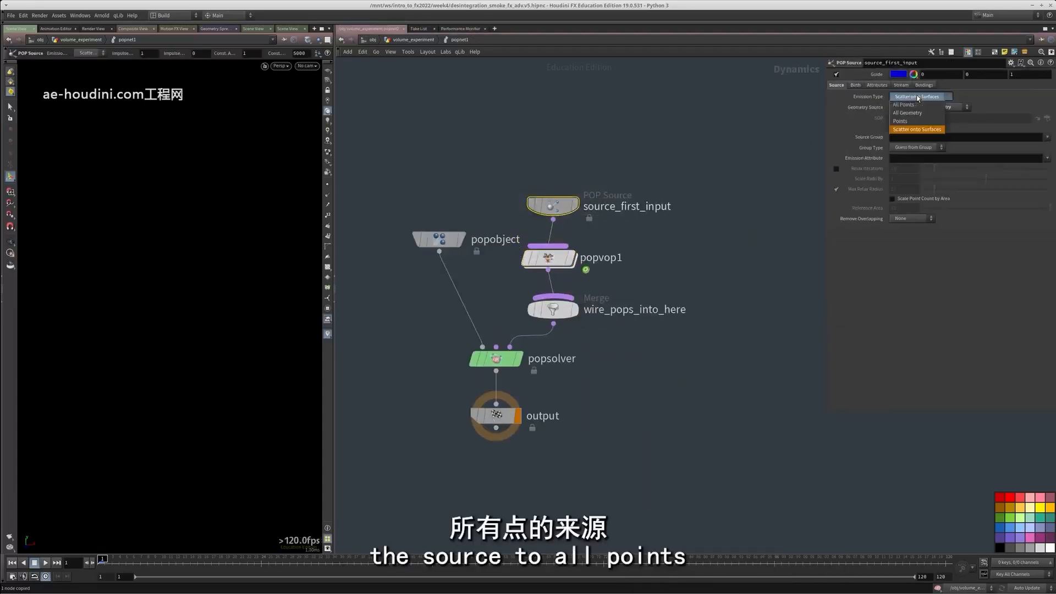
pyautogui.click(905, 105)
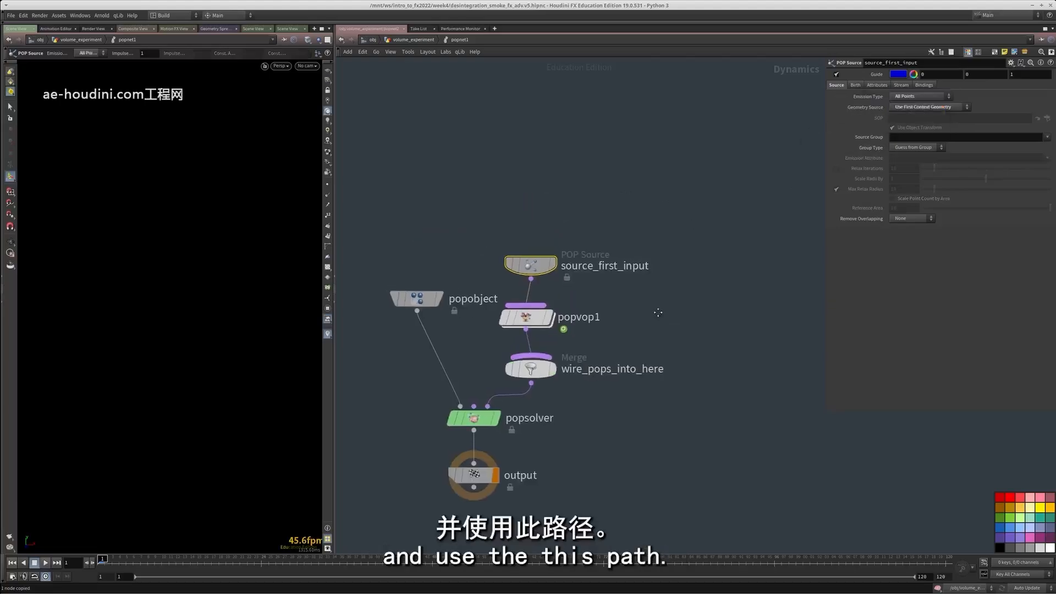
pyautogui.click(928, 108)
pyautogui.click(923, 126)
pyautogui.click(923, 108)
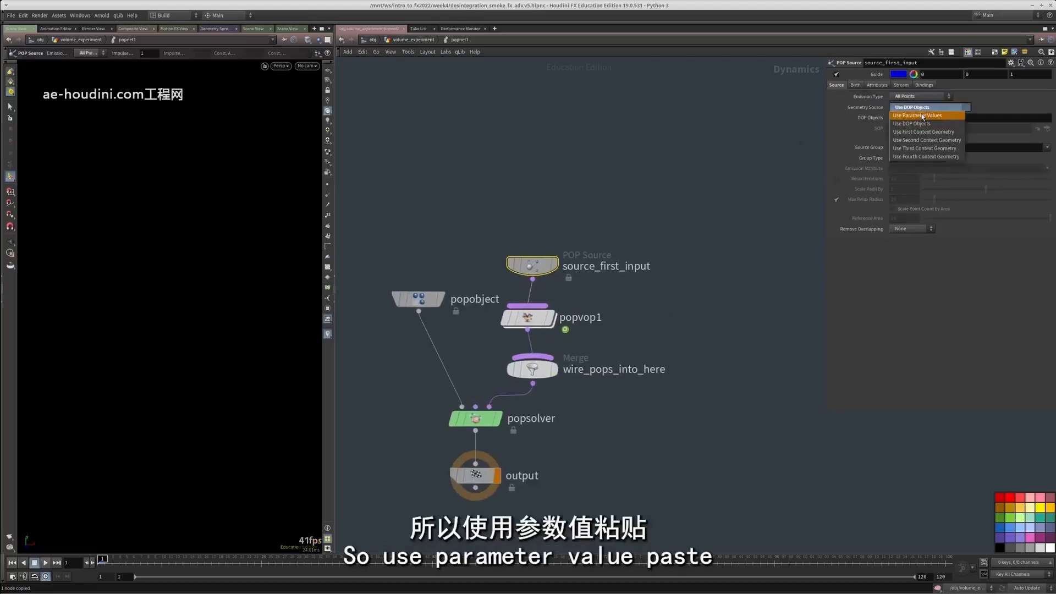
pyautogui.click(923, 117)
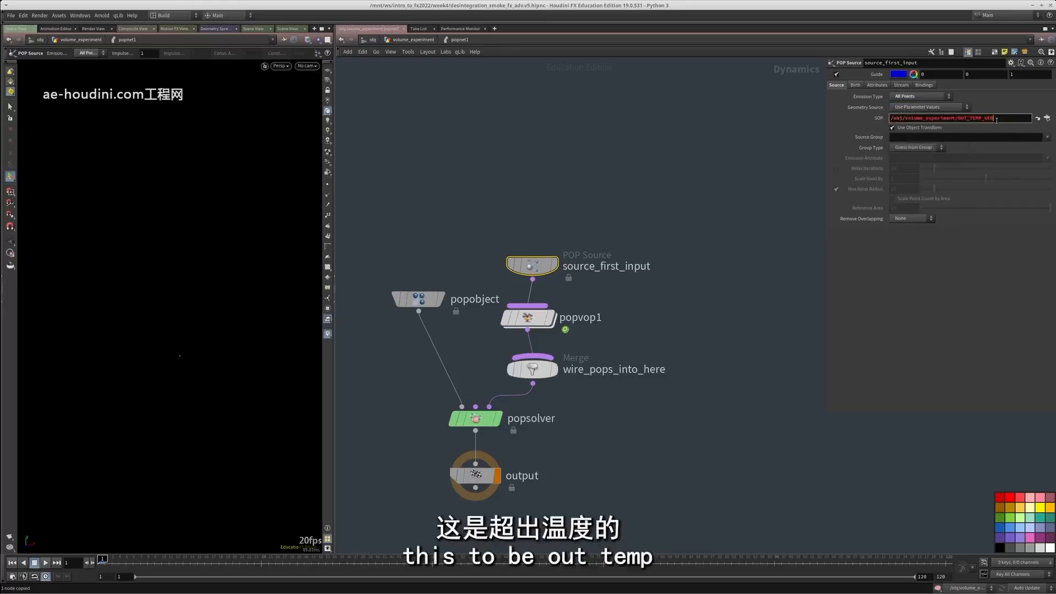
# Try /obj/volume_experiment/OUT_TEMP_SRC as the POP source's SOP path
pyautogui.press('BackSpace')
pyautogui.write('SRC')
pyautogui.press('Return')
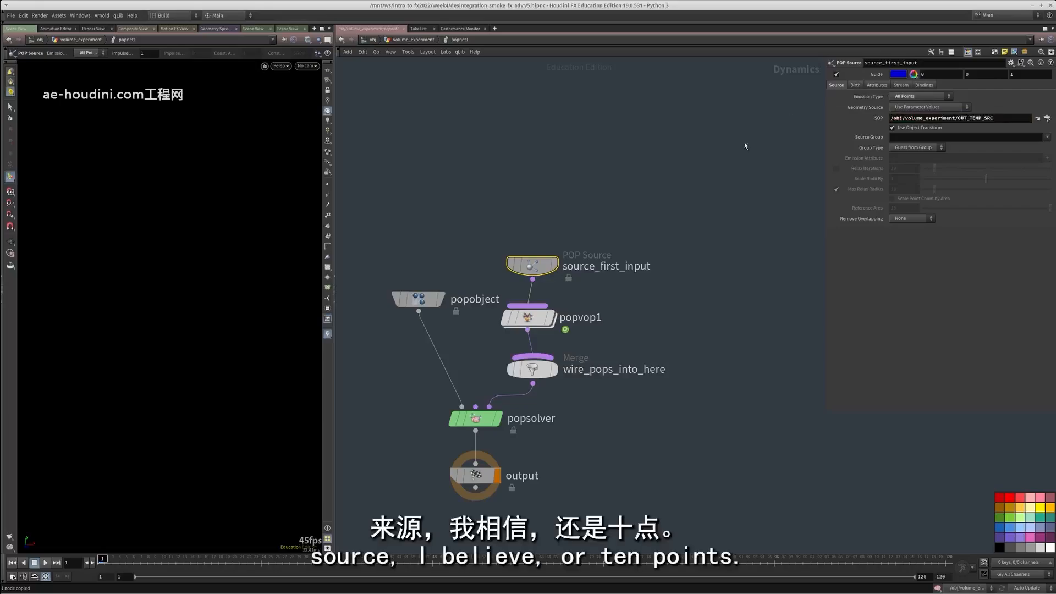
# Copy the OUT_TEMP_POINTS null and paste its path into source_first_input as the SOP path, /obj/volume_experiment/OUT_TEMP_POINTS
pyautogui.press('u')
pyautogui.moveTo(714, 278); pyautogui.dragTo(701, 342, button='middle')
pyautogui.click(577, 311)
pyautogui.hotkey('ctrl', 'c')
pyautogui.doubleClick(496, 404)
pyautogui.doubleClick(978, 118)
pyautogui.hotkey('ctrl', 'v')
pyautogui.press('Return')
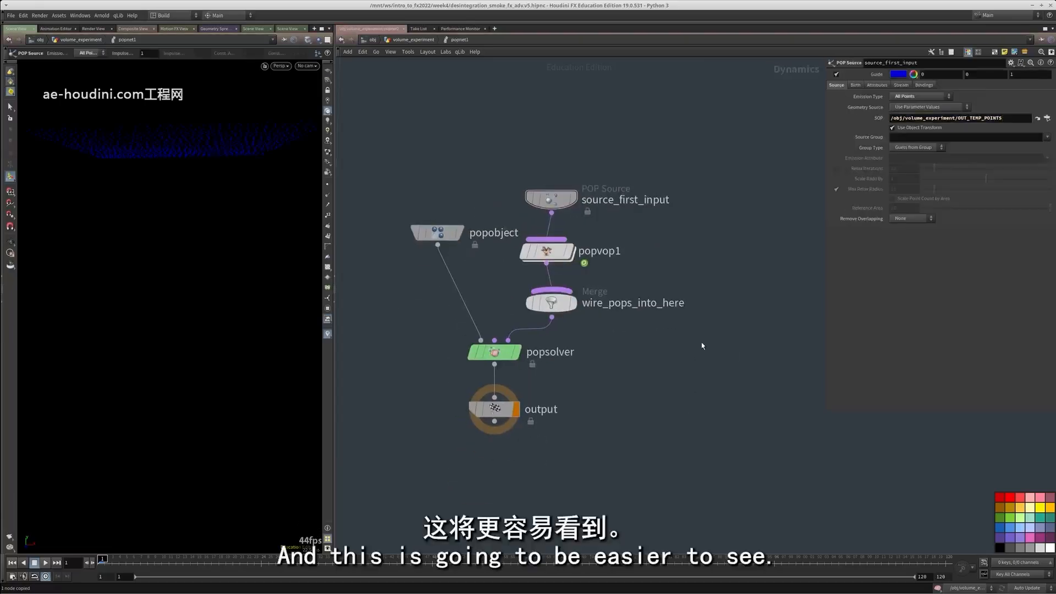
# Play the simulation with the output node selected and set the viewport's color scheme to Light
pyautogui.click(494, 407)
pyautogui.click(44, 562)
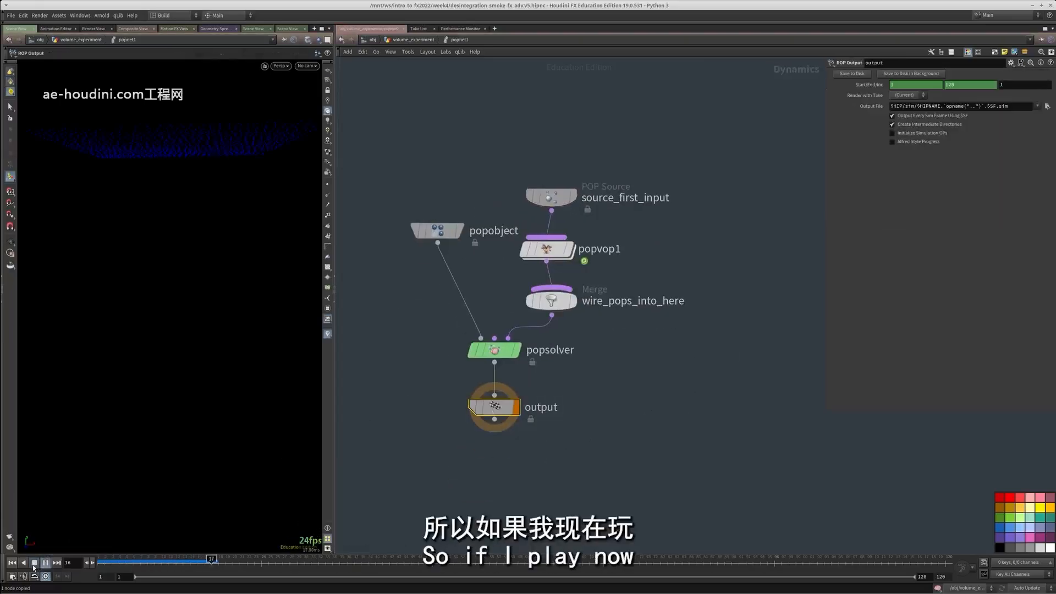
pyautogui.press('d')
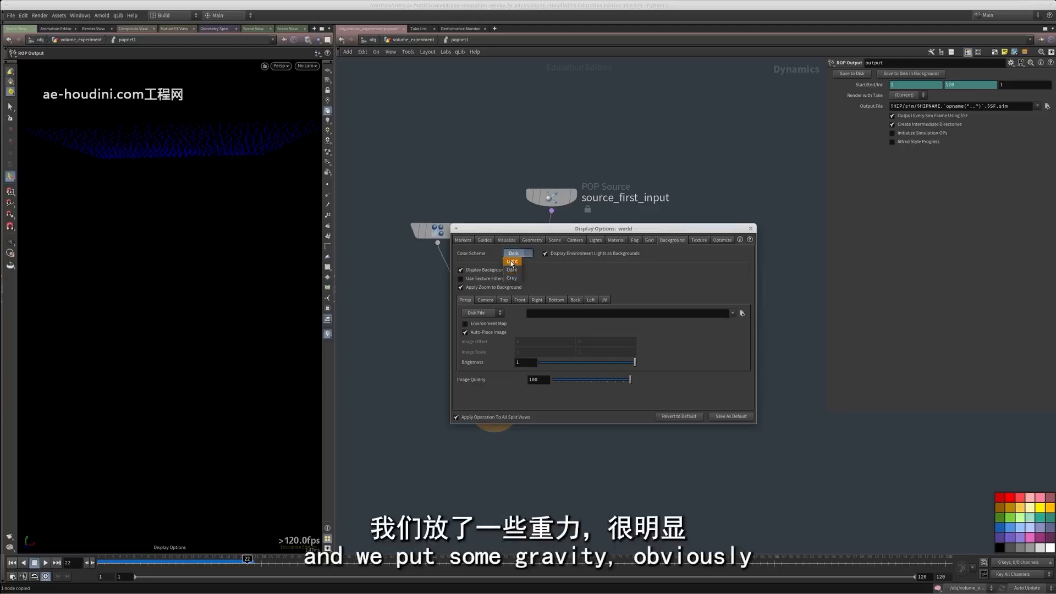
pyautogui.click(511, 262)
pyautogui.click(750, 229)
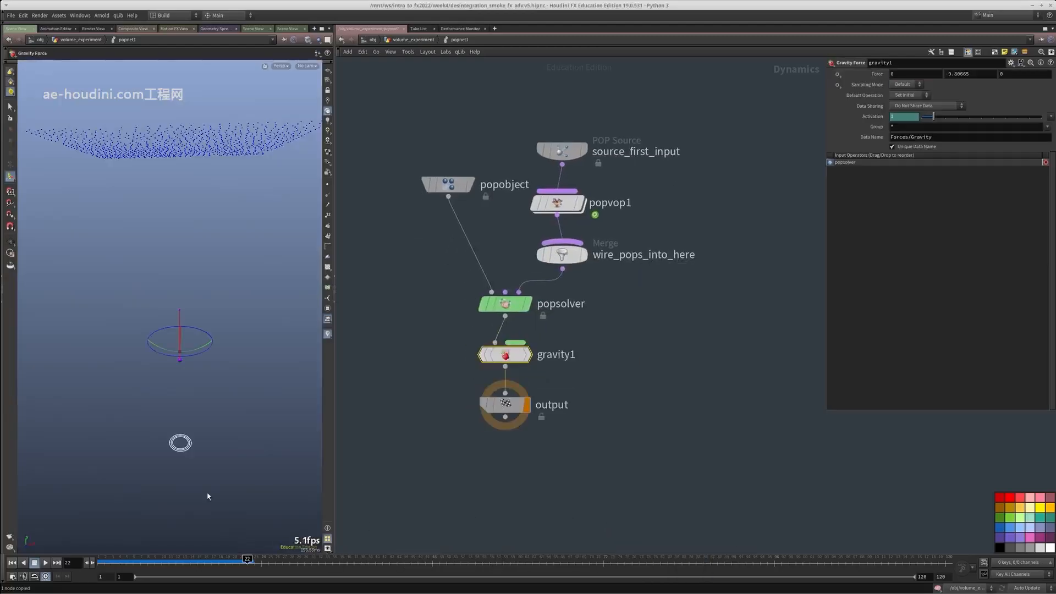
# Play the falling points, return to the first frame and add a ground plane node beside popsolver
pyautogui.click(47, 562)
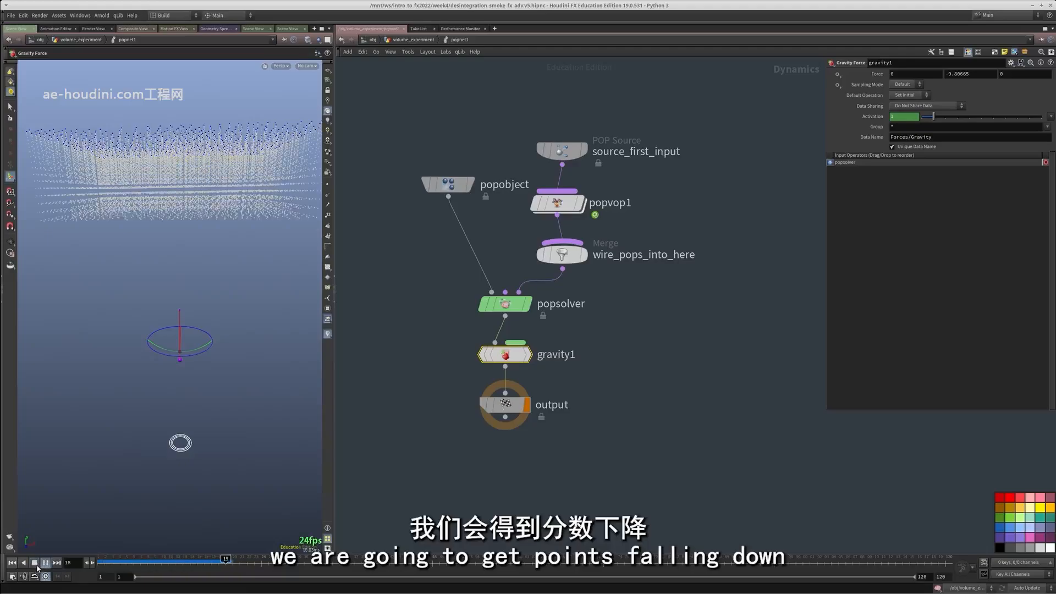
pyautogui.click(12, 563)
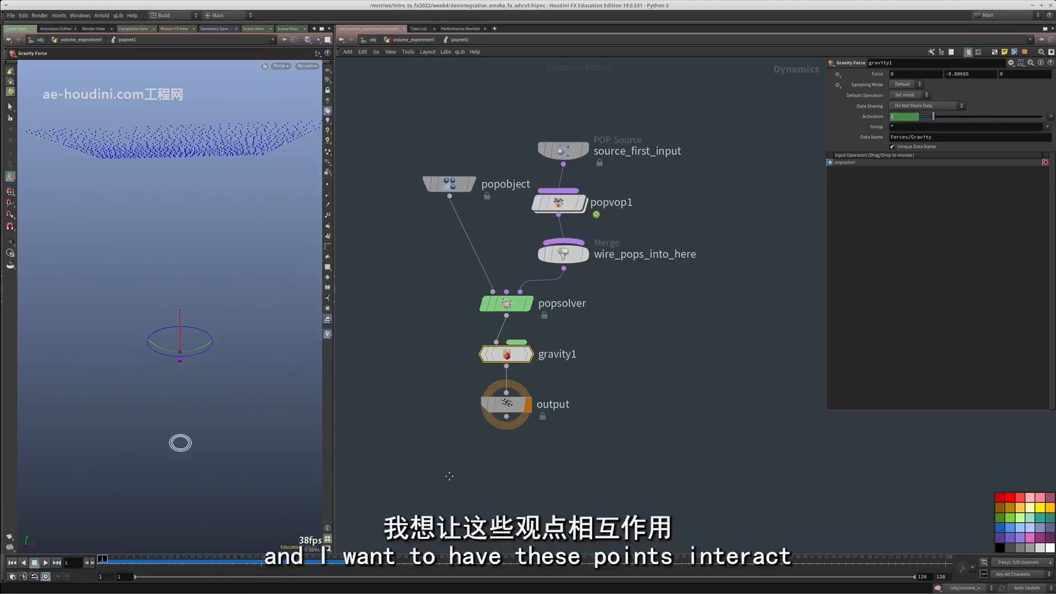
pyautogui.moveTo(387, 419); pyautogui.dragTo(502, 421, button='middle')
pyautogui.press('Tab')
pyautogui.write('gr')
pyautogui.click(590, 284)
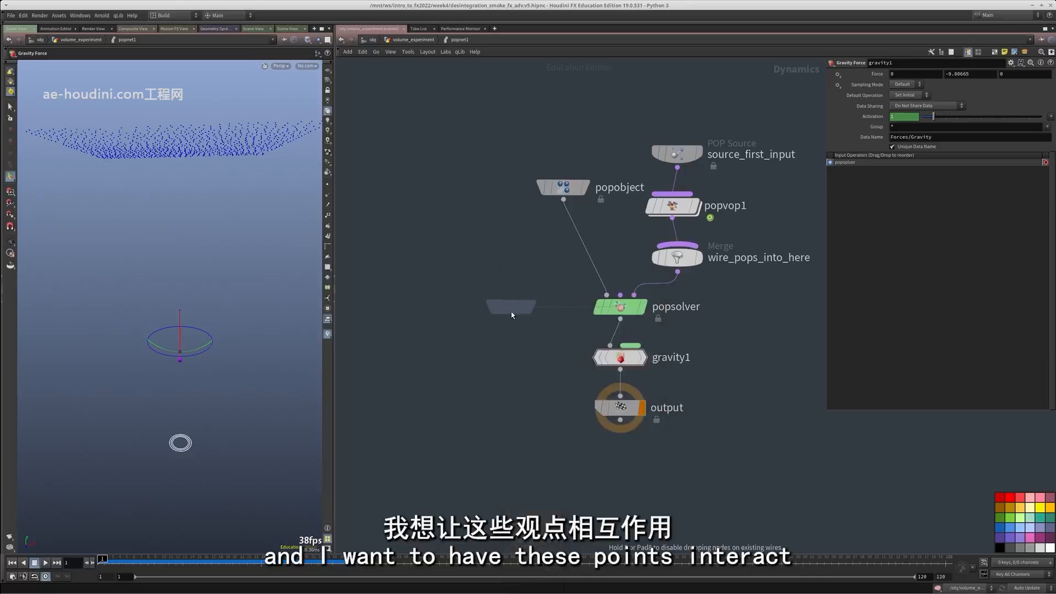
pyautogui.click(511, 310)
# Merge the ground plane with gravity1, wire the merge into the output node and play the simulation
pyautogui.press('Tab')
pyautogui.write('mer')
pyautogui.press('Return')
pyautogui.click(528, 423)
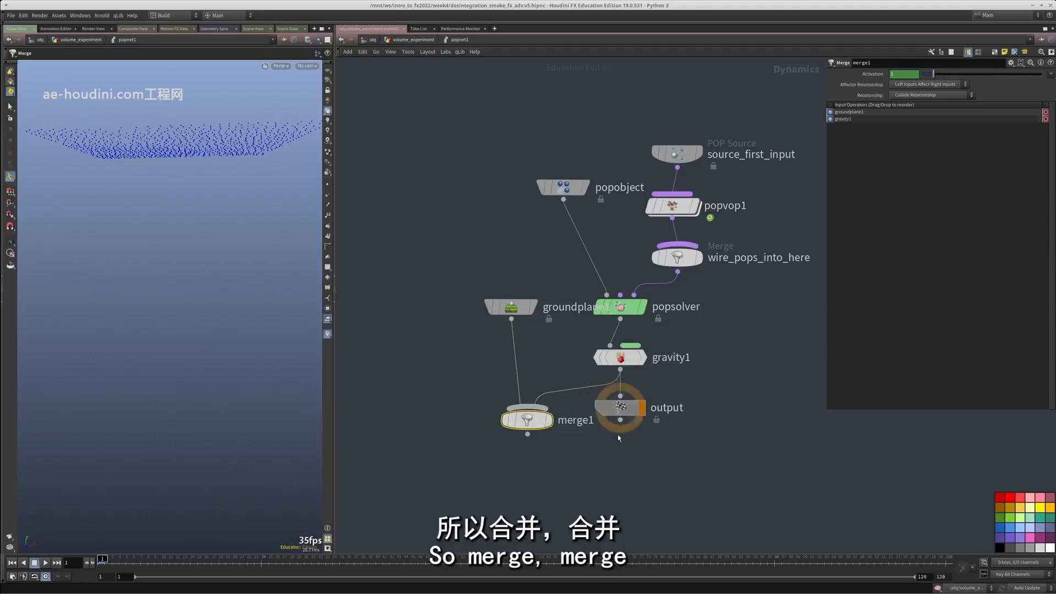
pyautogui.moveTo(619, 407); pyautogui.dragTo(614, 498)
pyautogui.moveTo(527, 434); pyautogui.dragTo(613, 487)
pyautogui.click(44, 562)
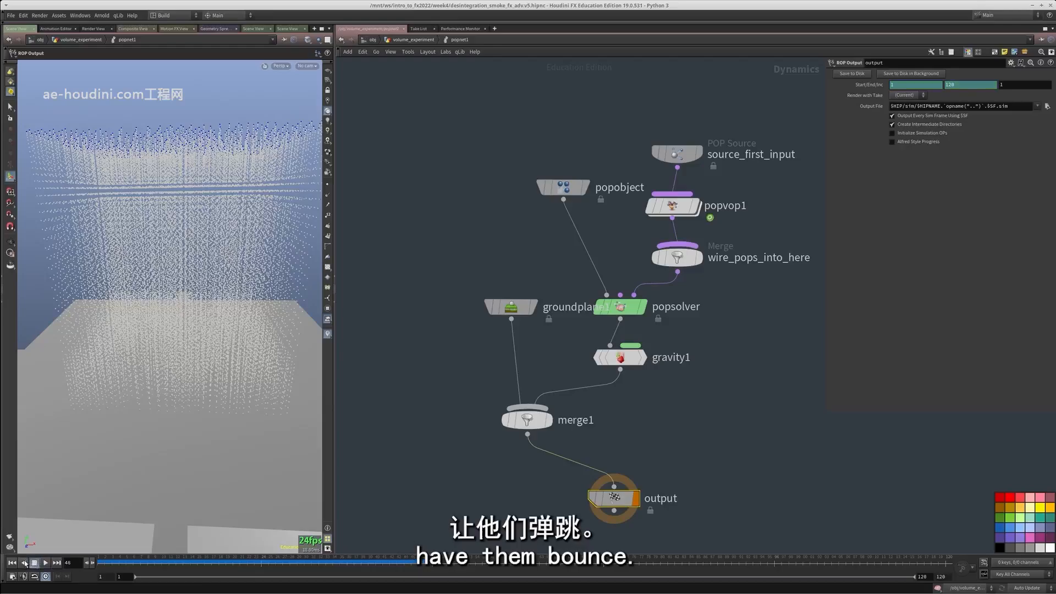
pyautogui.click(13, 562)
# Copy the OUT_TEMP_SDF null in the volume_experiment network
pyautogui.moveTo(741, 219); pyautogui.dragTo(650, 337, button='middle')
pyautogui.scroll(3, 650, 337)
pyautogui.click(580, 316)
pyautogui.moveTo(711, 288); pyautogui.dragTo(660, 361, button='middle')
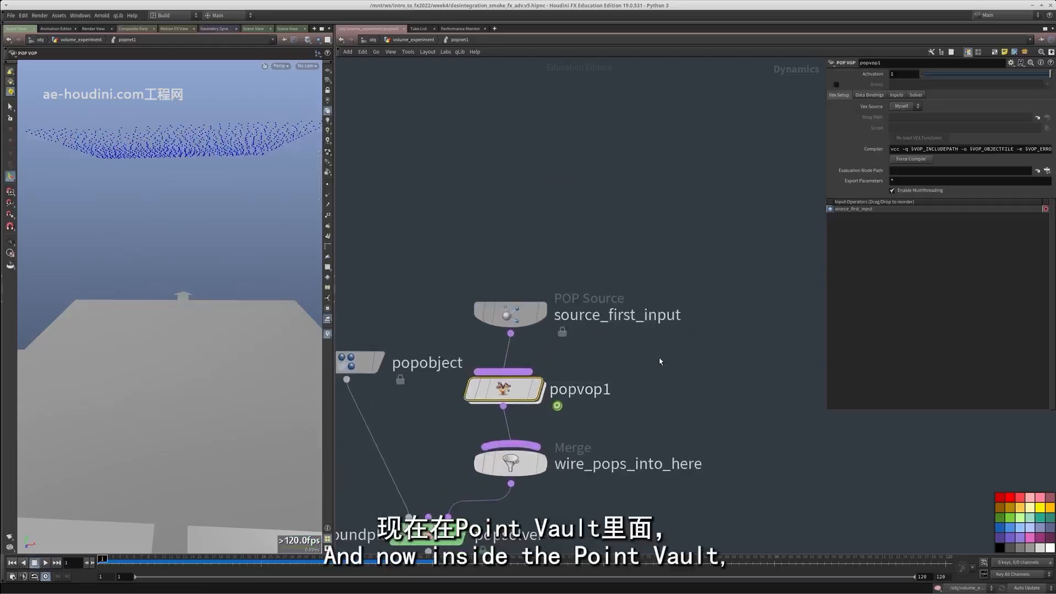
pyautogui.press('u')
pyautogui.moveTo(794, 403); pyautogui.dragTo(620, 96, button='middle')
pyautogui.scroll(3, 690, 438)
pyautogui.click(652, 422)
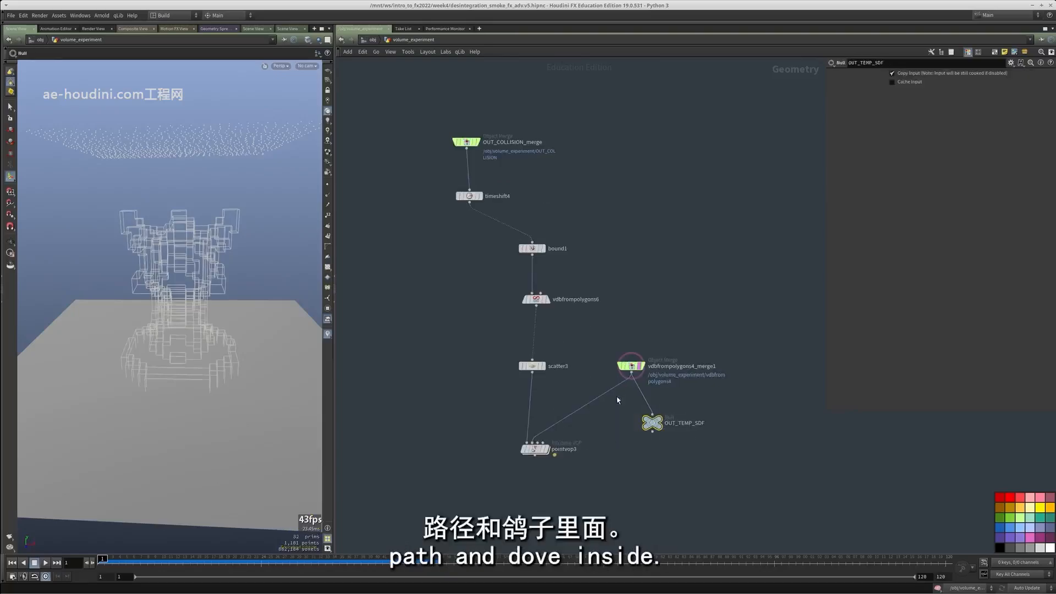
pyautogui.hotkey('ctrl', 'c')
# Set popvop1's Input 2 to SOP with the copied path /obj/volume_experiment/OUT_TEMP_SDF
pyautogui.scroll(-4, 789, 521)
pyautogui.doubleClick(527, 189)
pyautogui.moveTo(616, 380); pyautogui.dragTo(517, 435)
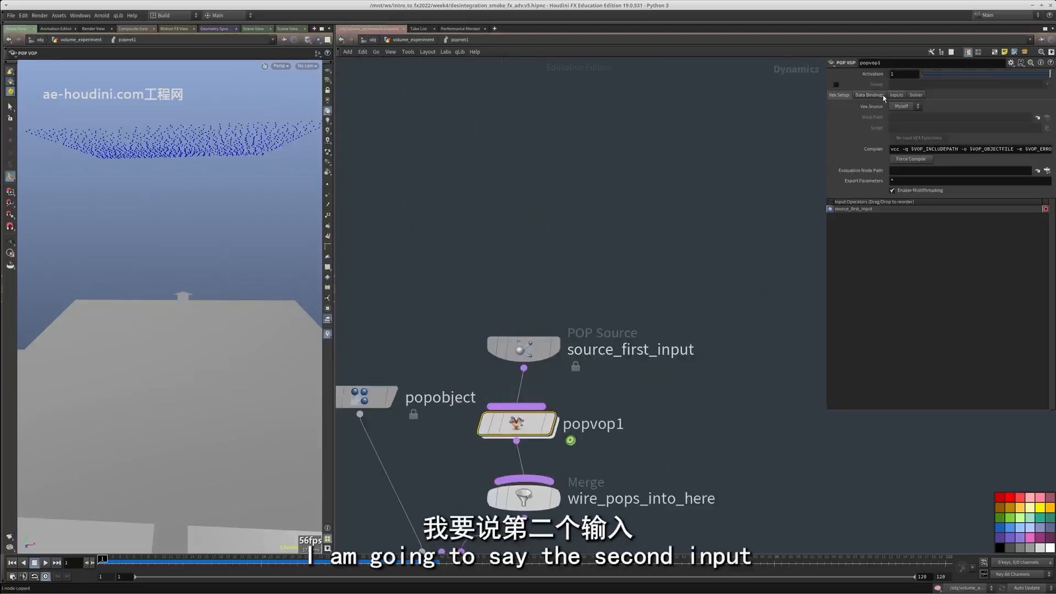
pyautogui.click(896, 94)
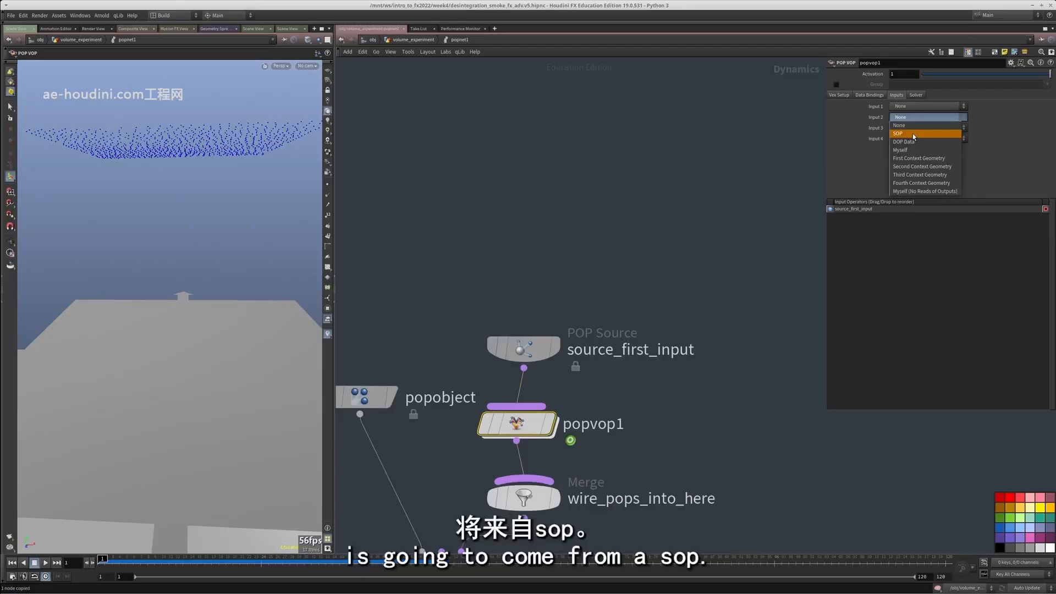
pyautogui.click(912, 133)
pyautogui.click(935, 127)
pyautogui.hotkey('ctrl', 'v')
# Examine OpInput2 inside popvop1 and the SOP path it refers to
pyautogui.click(698, 179)
pyautogui.moveTo(698, 178); pyautogui.dragTo(707, 136, button='middle')
pyautogui.scroll(1, 707, 136)
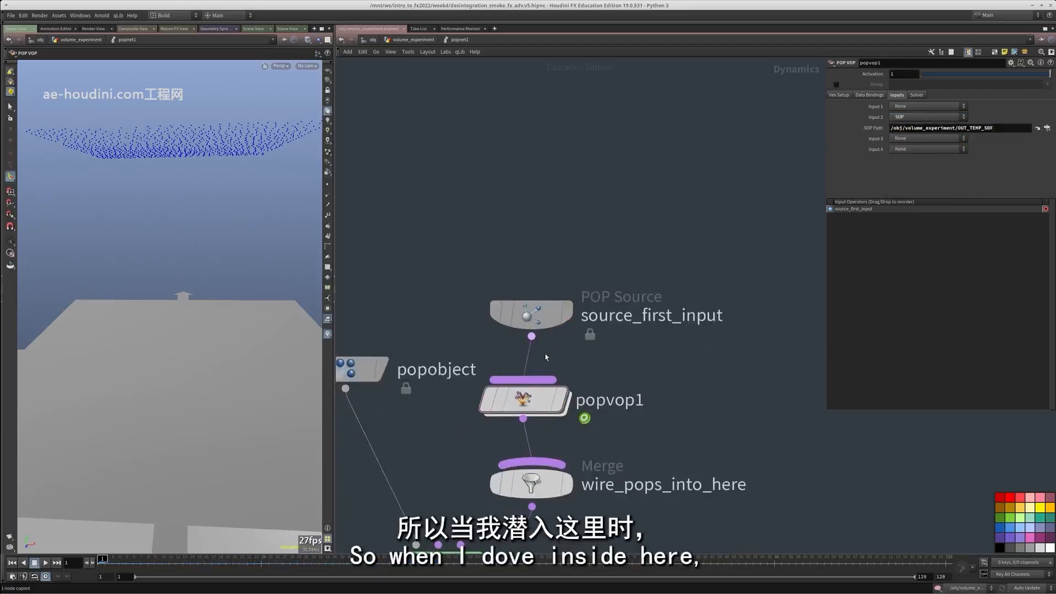
pyautogui.doubleClick(530, 396)
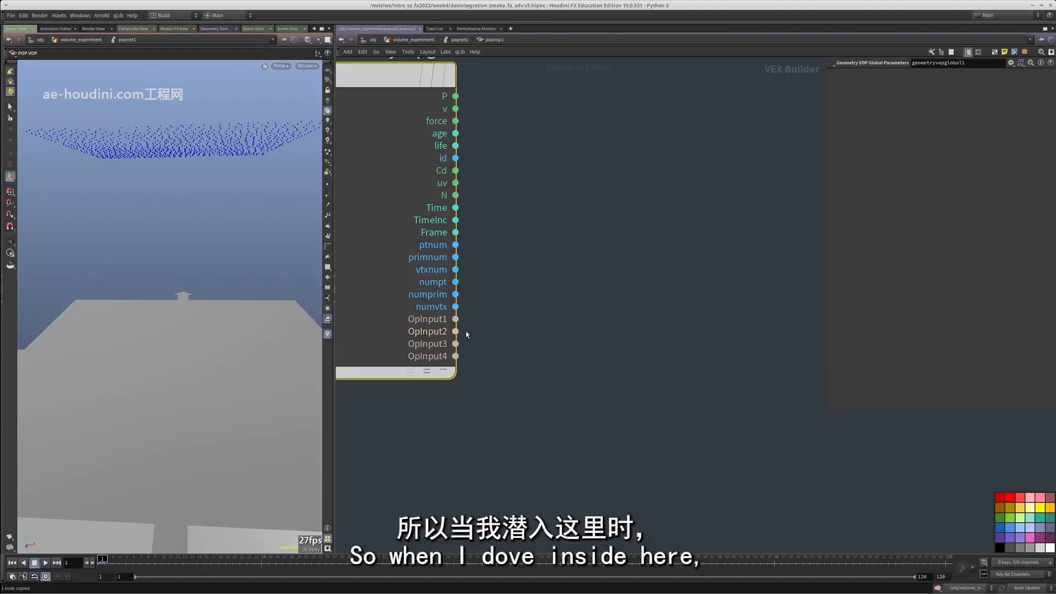
pyautogui.press('u')
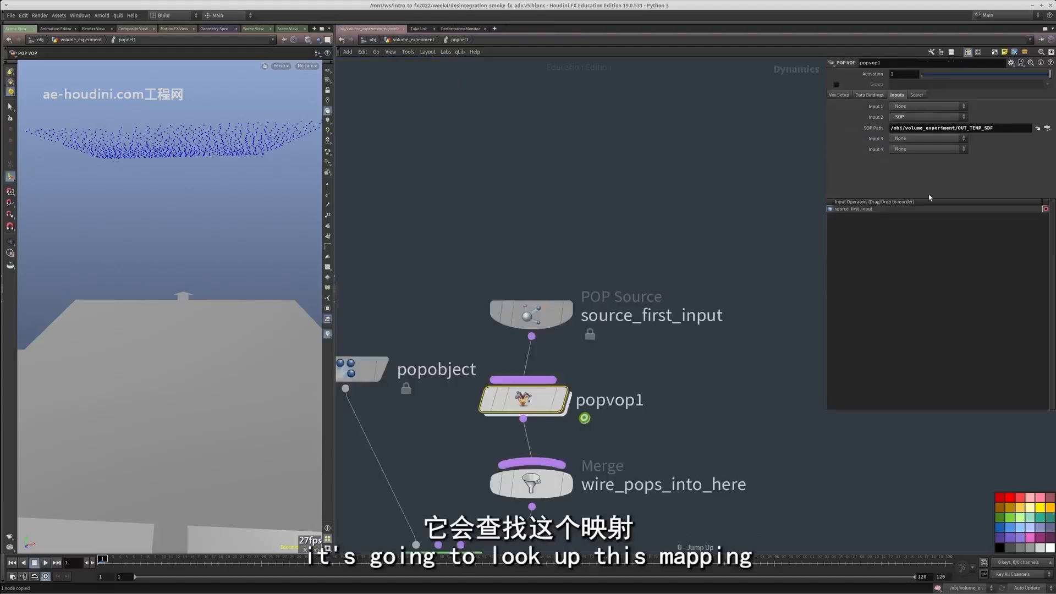
pyautogui.click(921, 129)
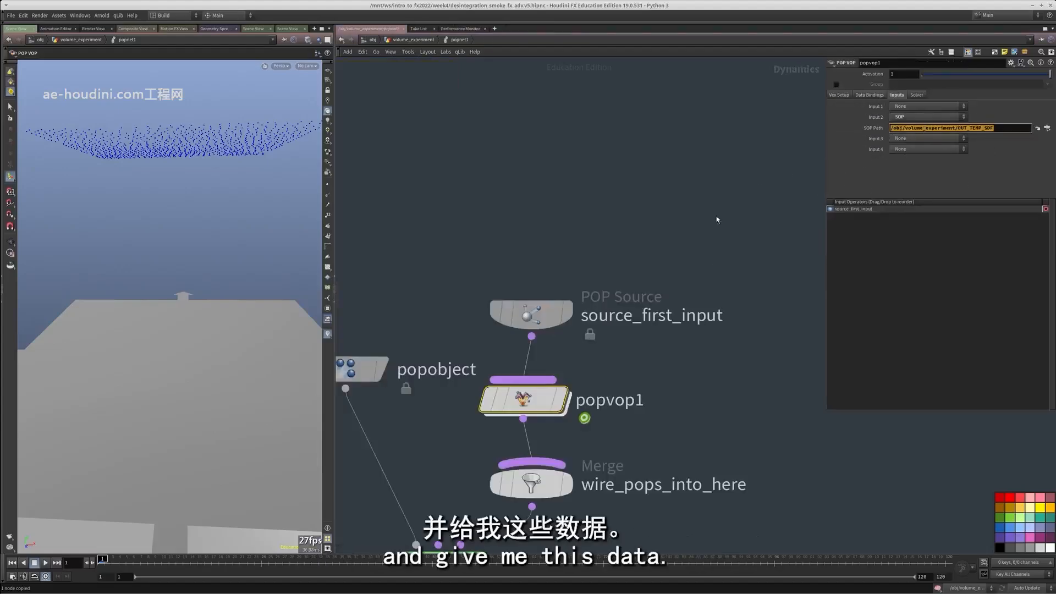
# Copy the push-out and color nodes from inside pointvop3
pyautogui.press('u')
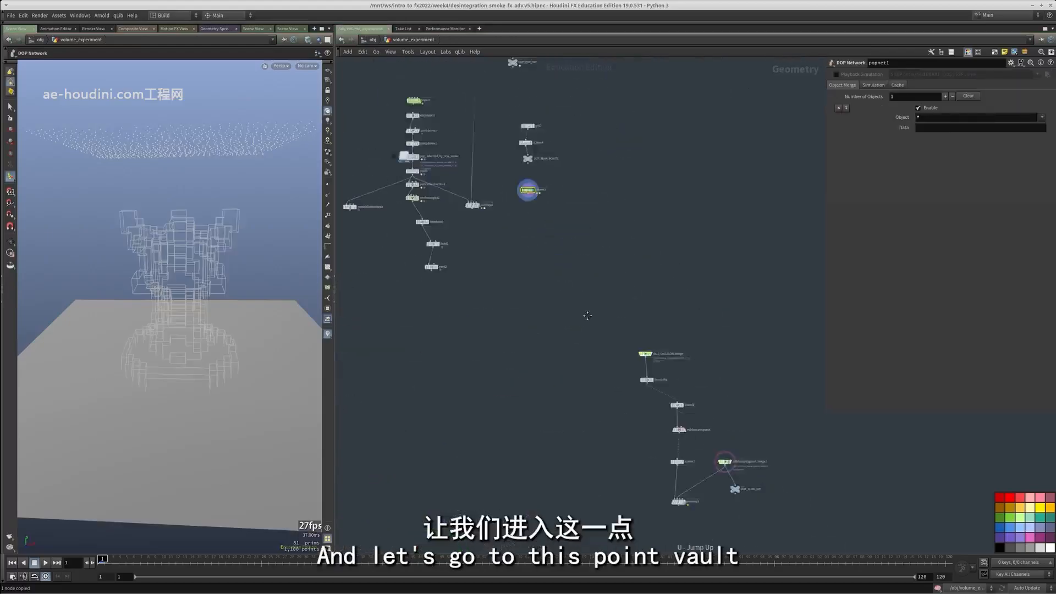
pyautogui.moveTo(587, 316); pyautogui.dragTo(528, 232, button='middle')
pyautogui.scroll(6, 624, 404)
pyautogui.doubleClick(620, 446)
pyautogui.moveTo(720, 536); pyautogui.dragTo(401, 172)
pyautogui.hotkey('ctrl', 'c')
# Paste the copied nodes inside popvop1 of the POP network
pyautogui.press('u')
pyautogui.scroll(-3, 537, 322)
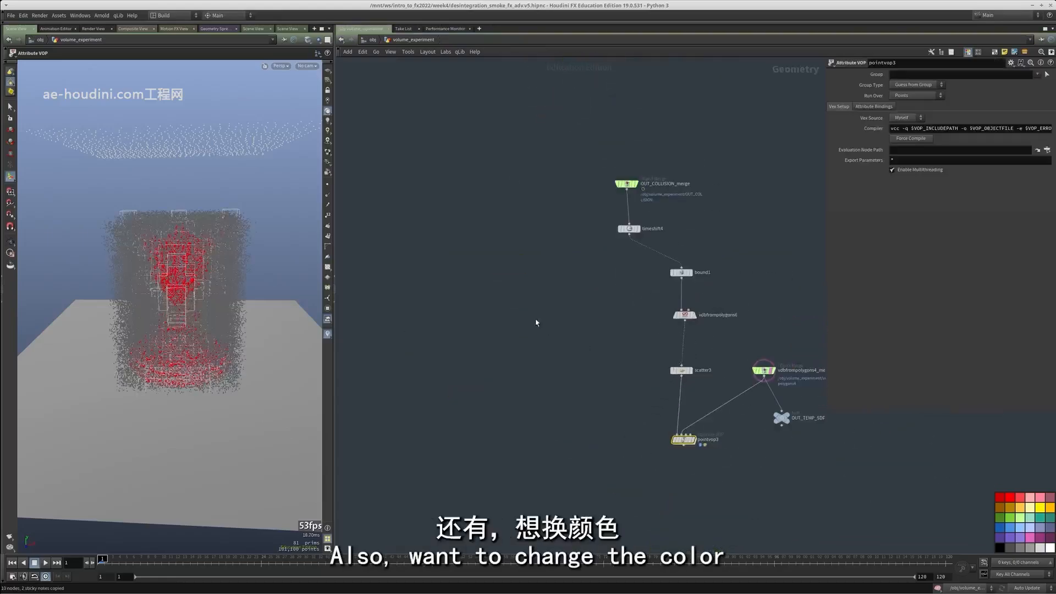
pyautogui.moveTo(495, 191); pyautogui.dragTo(606, 455, button='middle')
pyautogui.doubleClick(536, 169)
pyautogui.moveTo(689, 324); pyautogui.dragTo(669, 260, button='middle')
pyautogui.doubleClick(455, 278)
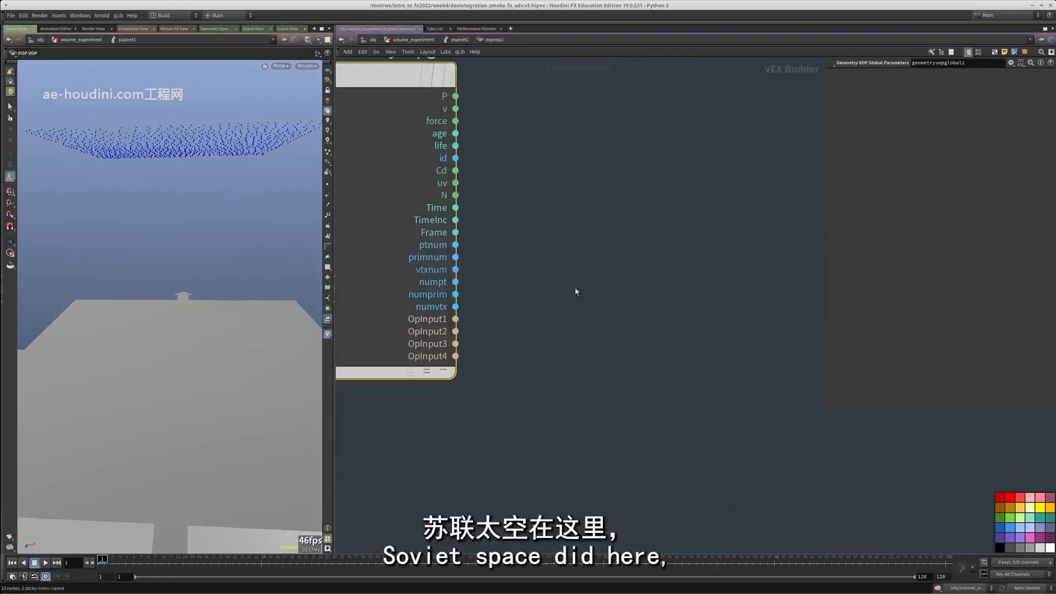
pyautogui.scroll(-5, 576, 292)
pyautogui.hotkey('ctrl', 'v')
pyautogui.scroll(-3, 566, 308)
pyautogui.scroll(4, 663, 333)
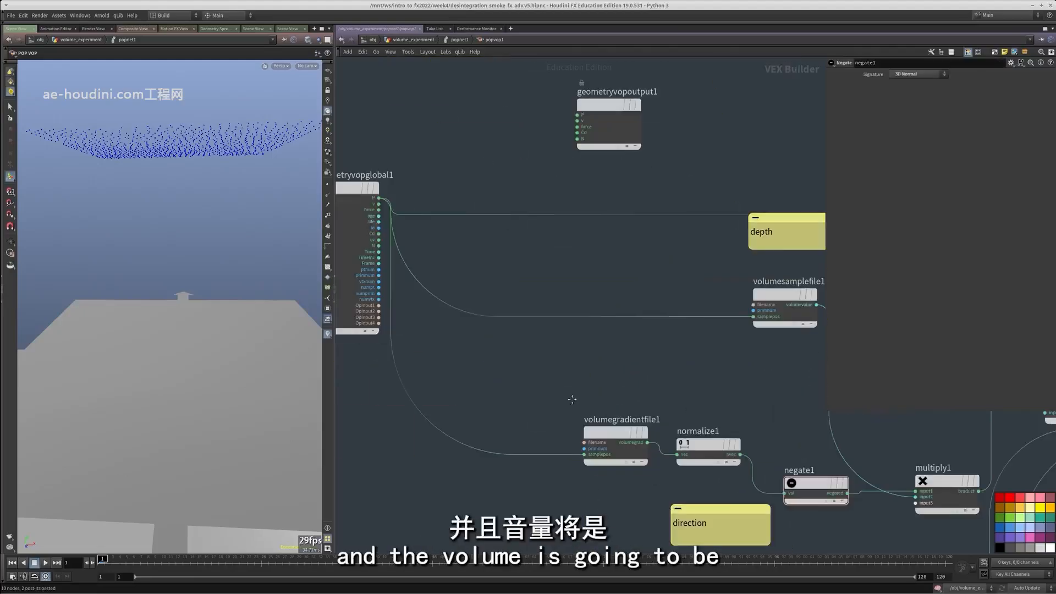
# Wire OpInput2 into the file inputs of volumegradientfile1 and volumesamplefile1
pyautogui.moveTo(570, 396); pyautogui.dragTo(546, 352, button='middle')
pyautogui.click(593, 391)
pyautogui.moveTo(616, 478); pyautogui.dragTo(677, 486, button='middle')
pyautogui.moveTo(621, 404); pyautogui.dragTo(461, 362)
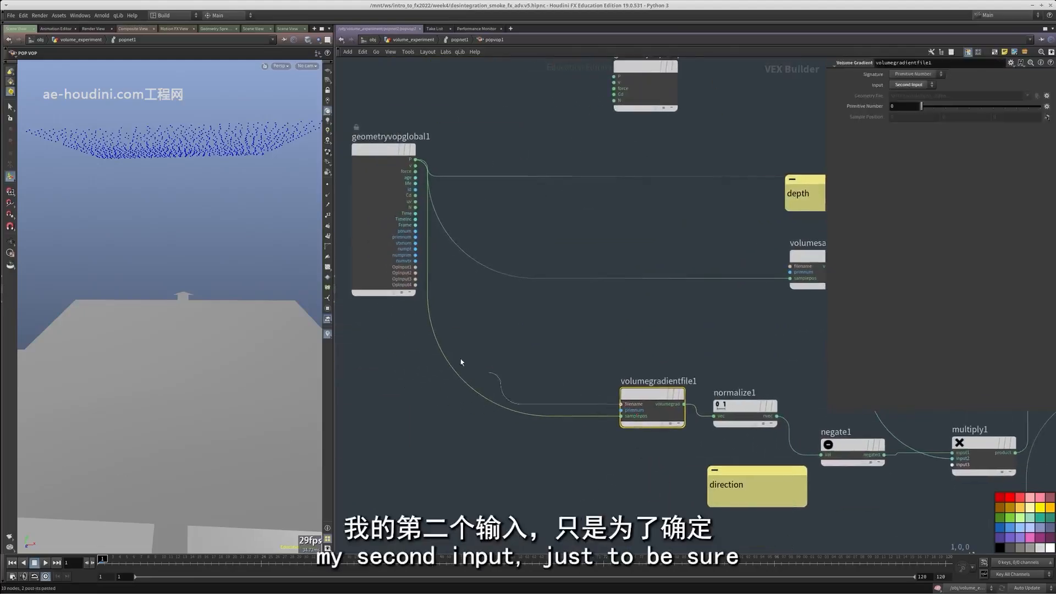
pyautogui.click(416, 273)
pyautogui.moveTo(415, 272); pyautogui.dragTo(355, 326, button='middle')
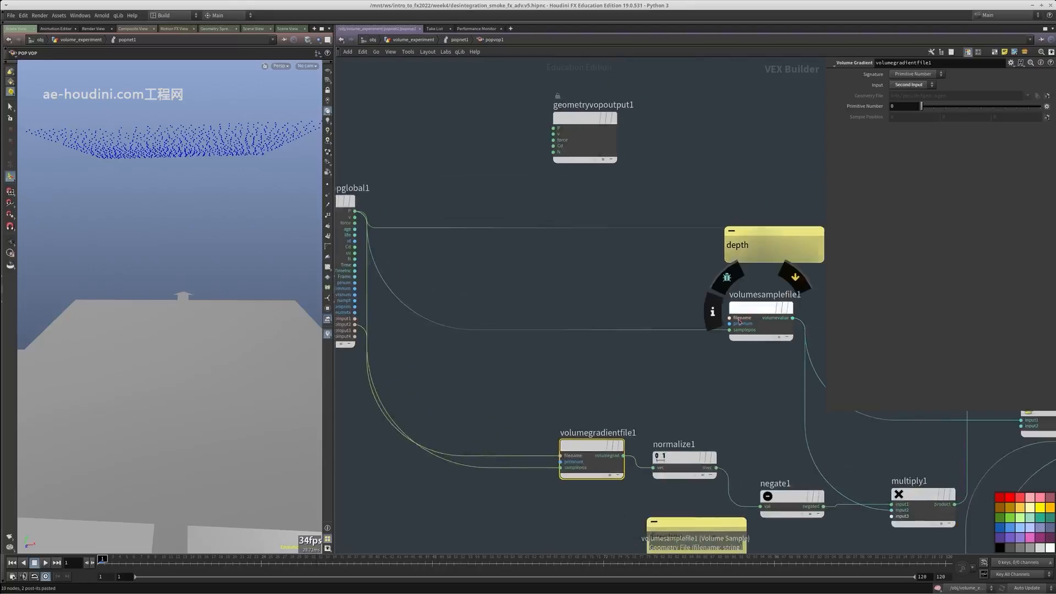
pyautogui.moveTo(699, 380); pyautogui.dragTo(552, 367, button='middle')
# Place geometryvopoutput1 at the end of the network and wire add1's sum into its P input
pyautogui.moveTo(665, 357); pyautogui.dragTo(483, 339, button='middle')
pyautogui.click(701, 201)
pyautogui.moveTo(701, 212); pyautogui.dragTo(495, 191, button='middle')
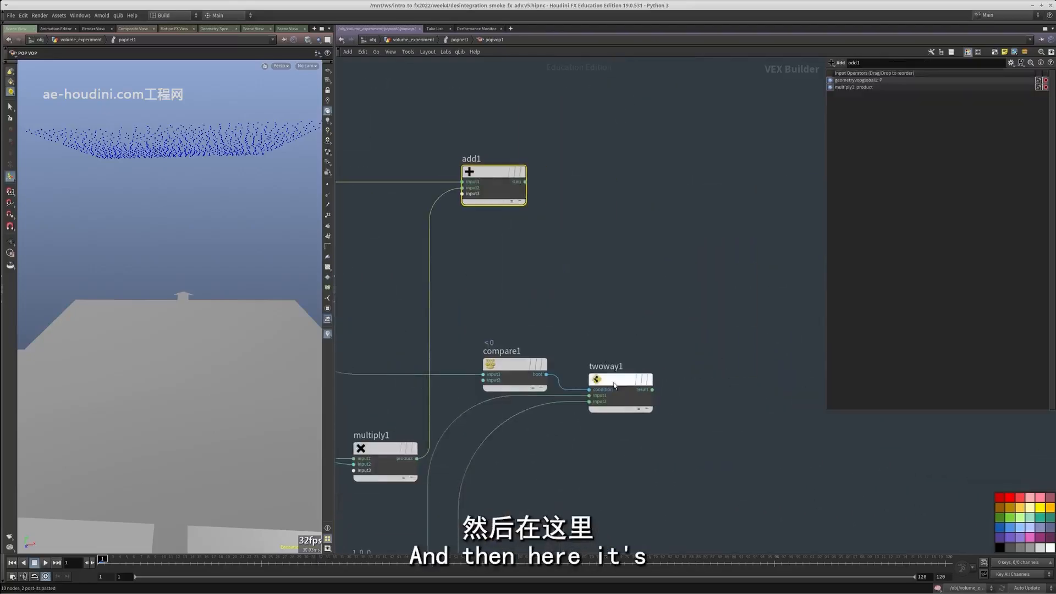
pyautogui.moveTo(620, 380); pyautogui.dragTo(665, 355)
pyautogui.scroll(-3, 615, 294)
pyautogui.scroll(-3, 427, 196)
pyautogui.moveTo(439, 196); pyautogui.dragTo(533, 237, button='middle')
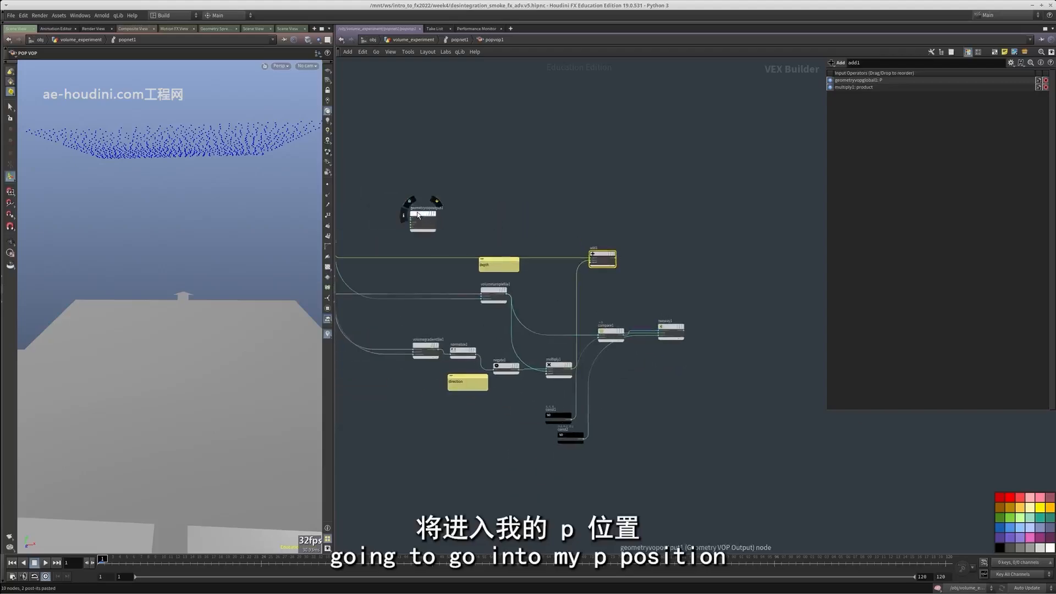
pyautogui.scroll(3, 689, 276)
pyautogui.click(724, 286)
pyautogui.scroll(3, 764, 298)
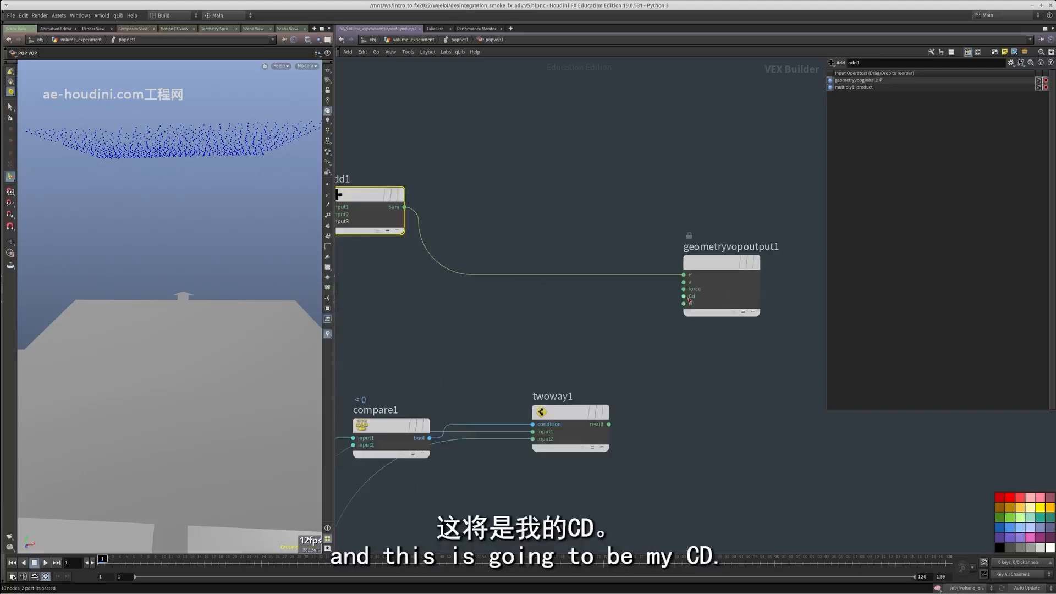
# Wire twoway1's result into the Cd input of geometryvopoutput1
pyautogui.moveTo(696, 474); pyautogui.dragTo(731, 362, button='middle')
pyautogui.scroll(-3, 731, 362)
pyautogui.moveTo(512, 330); pyautogui.dragTo(507, 279)
pyautogui.moveTo(553, 492); pyautogui.dragTo(664, 418, button='middle')
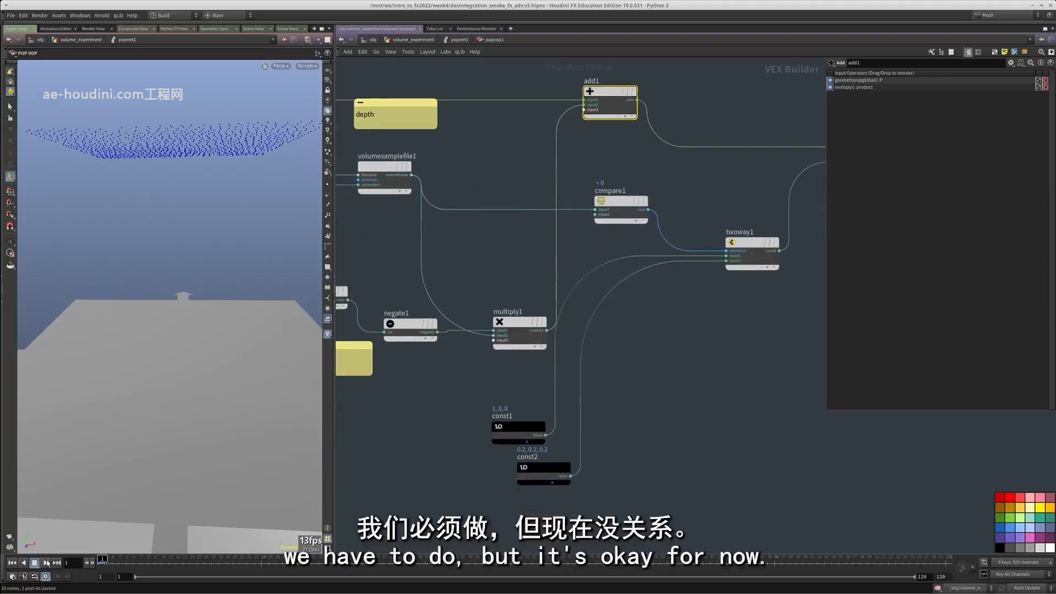
# Play the simulation to check how the dragon's SDF affects the falling points, and scrub to frame 37
pyautogui.click(45, 563)
pyautogui.click(36, 565)
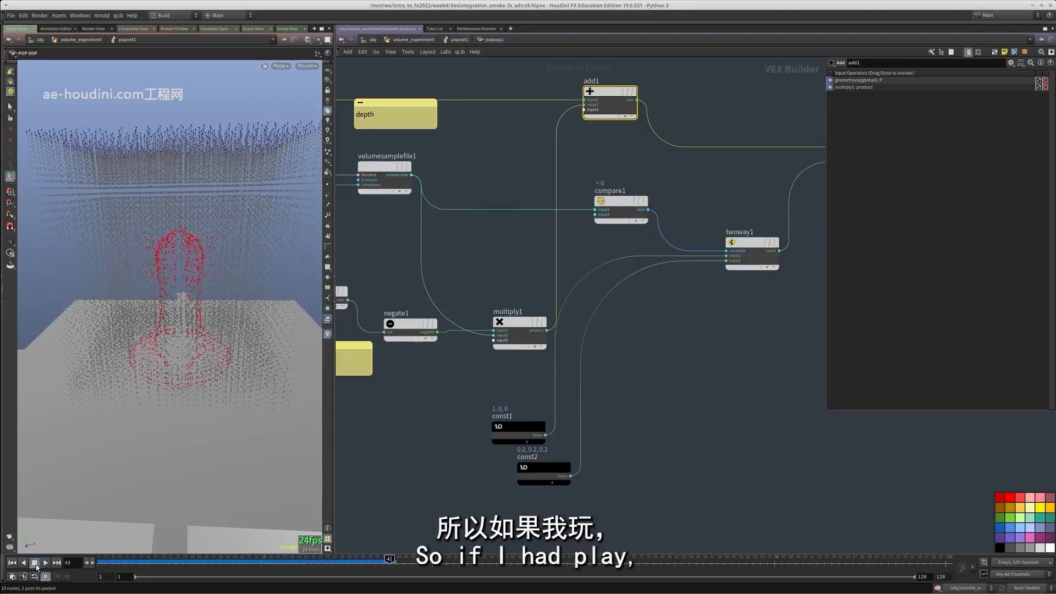
pyautogui.moveTo(185, 348); pyautogui.dragTo(181, 313)
pyautogui.moveTo(181, 313); pyautogui.dragTo(226, 284, button='right')
pyautogui.moveTo(226, 284); pyautogui.dragTo(212, 334)
pyautogui.moveTo(211, 335); pyautogui.dragTo(62, 351, button='right')
pyautogui.moveTo(110, 565); pyautogui.dragTo(263, 553)
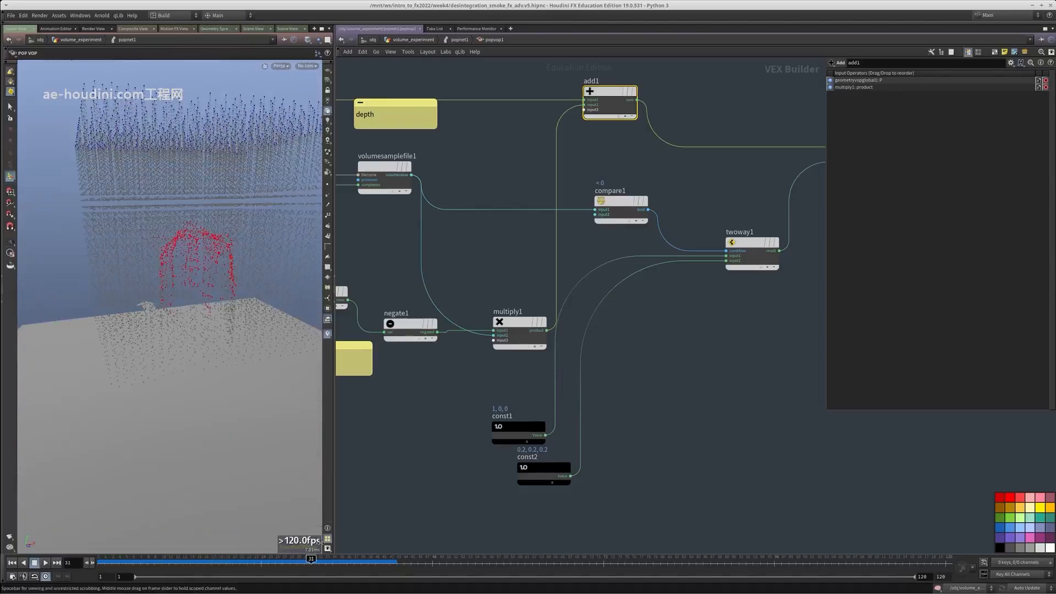
pyautogui.moveTo(420, 533); pyautogui.dragTo(48, 552)
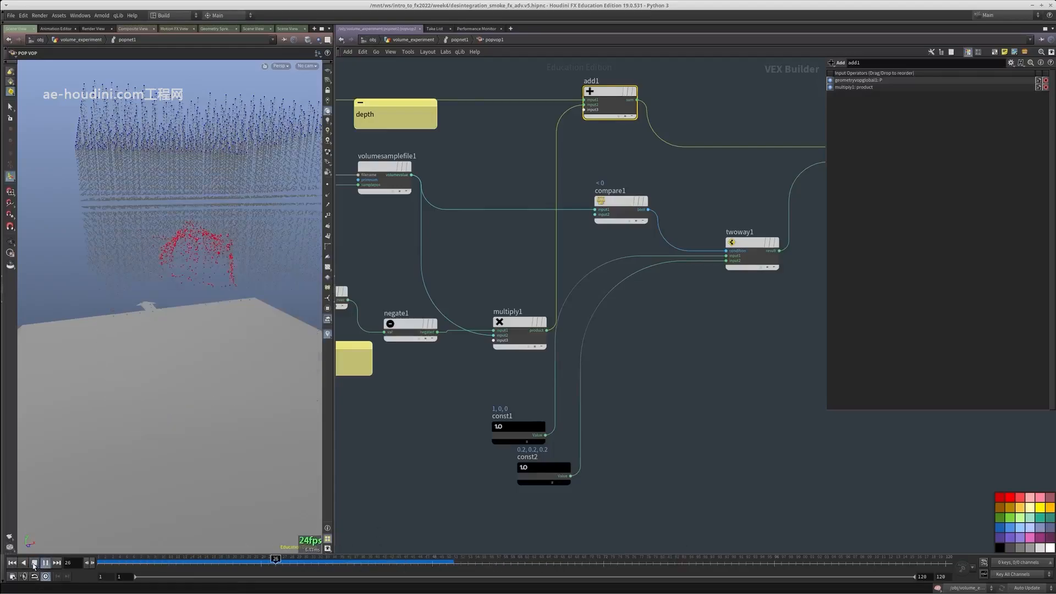
pyautogui.click(11, 562)
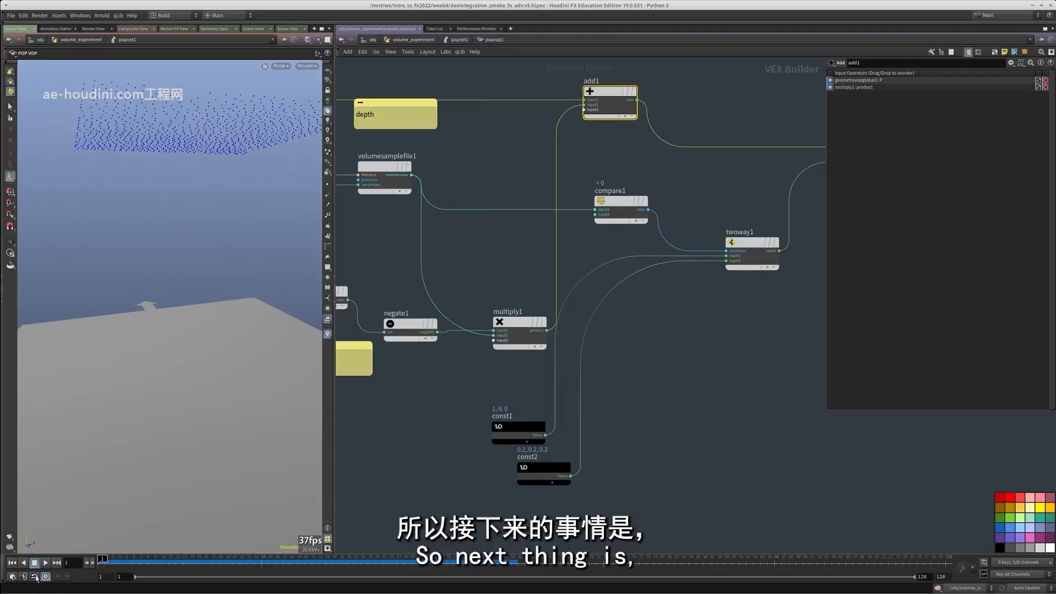
pyautogui.moveTo(772, 299); pyautogui.dragTo(620, 410, button='middle')
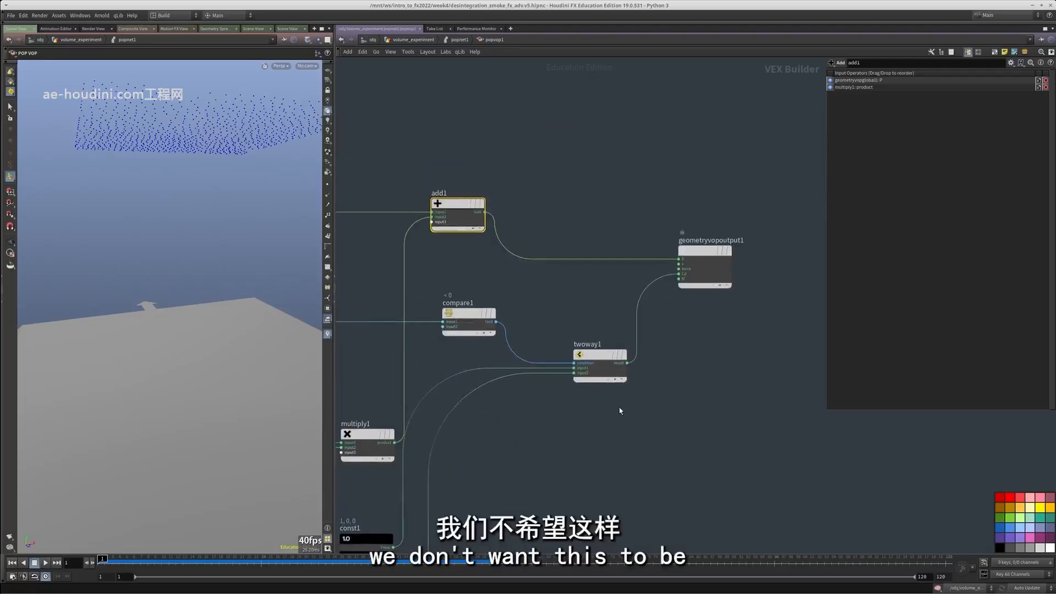
pyautogui.moveTo(103, 559); pyautogui.dragTo(356, 559)
pyautogui.moveTo(644, 477); pyautogui.dragTo(724, 510, button='middle')
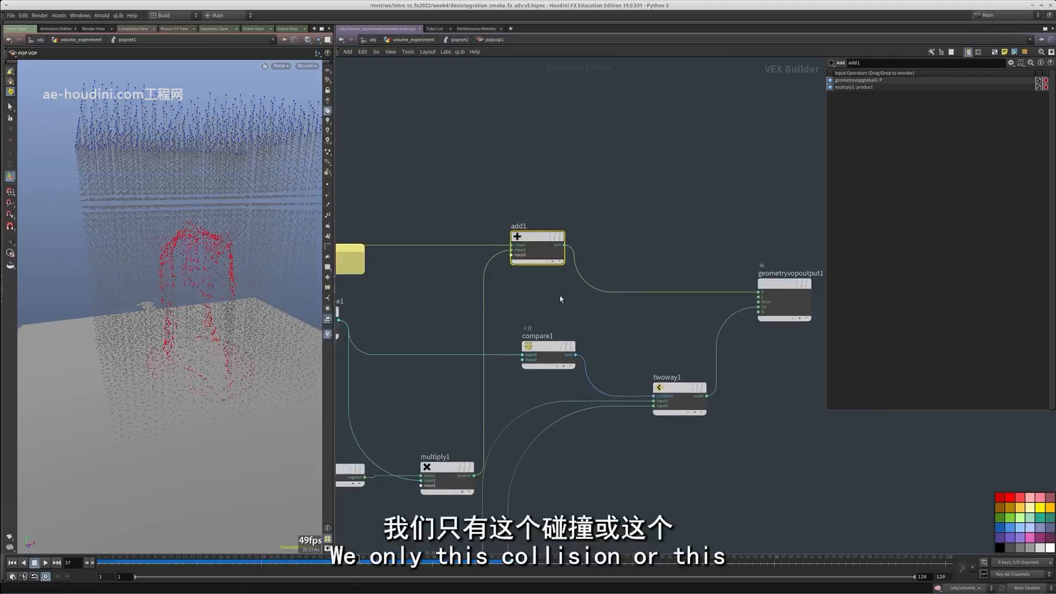
# Duplicate the twoway1 switch below it and wire add1's sum into the copy's input1
pyautogui.moveTo(512, 268); pyautogui.dragTo(530, 218, button='middle')
pyautogui.moveTo(679, 409); pyautogui.dragTo(647, 357, button='middle')
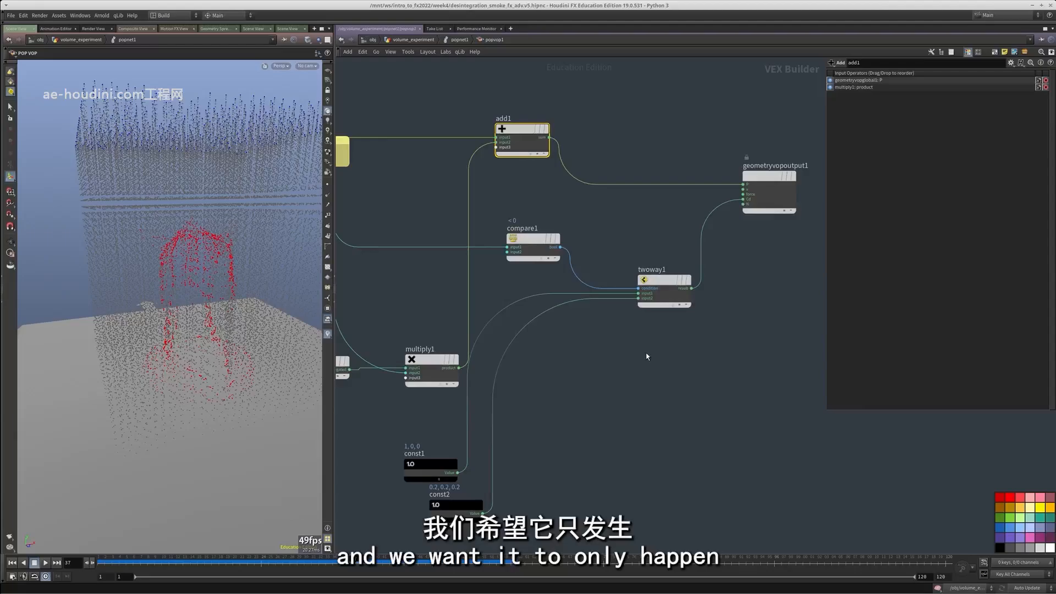
pyautogui.click(663, 291)
pyautogui.hotkey('ctrl', 'v')
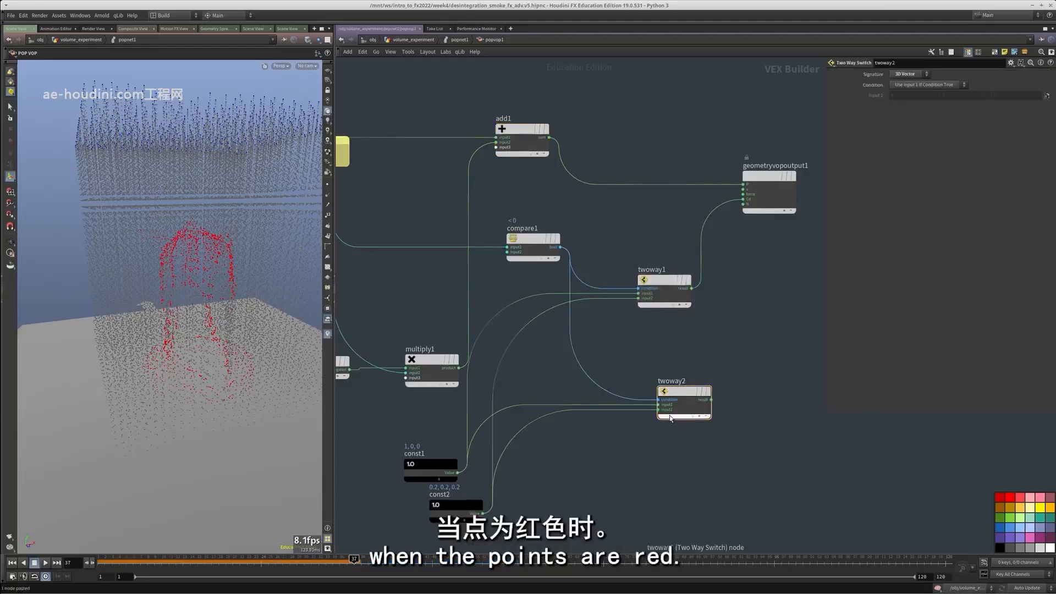
pyautogui.click(660, 406)
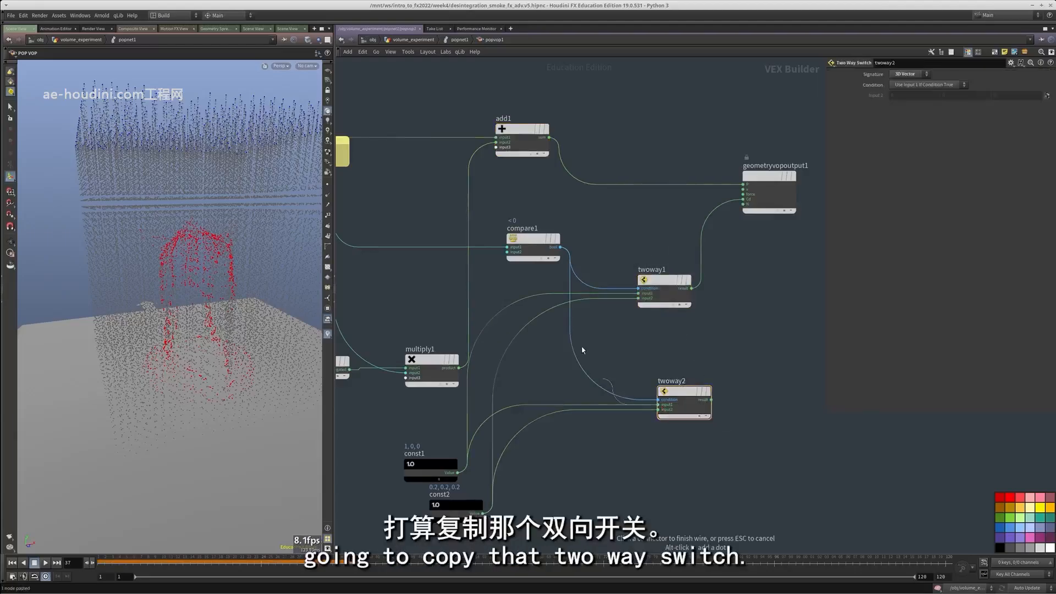
pyautogui.click(548, 137)
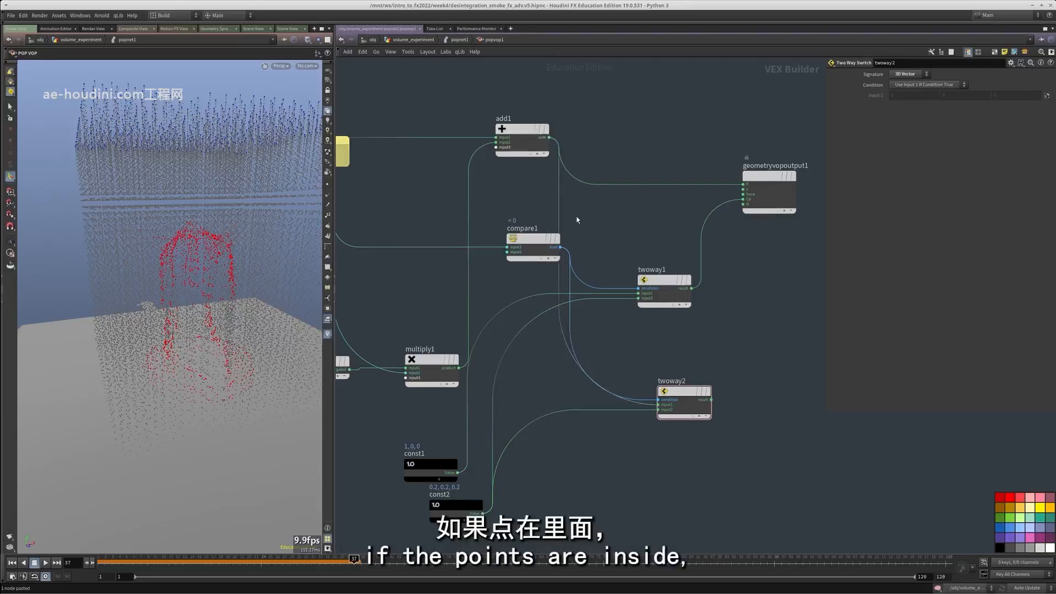
# Wire the original position P from geometryvopglobal1 into input2 of twoway2
pyautogui.click(658, 409)
pyautogui.scroll(-5, 632, 412)
pyautogui.scroll(5, 481, 326)
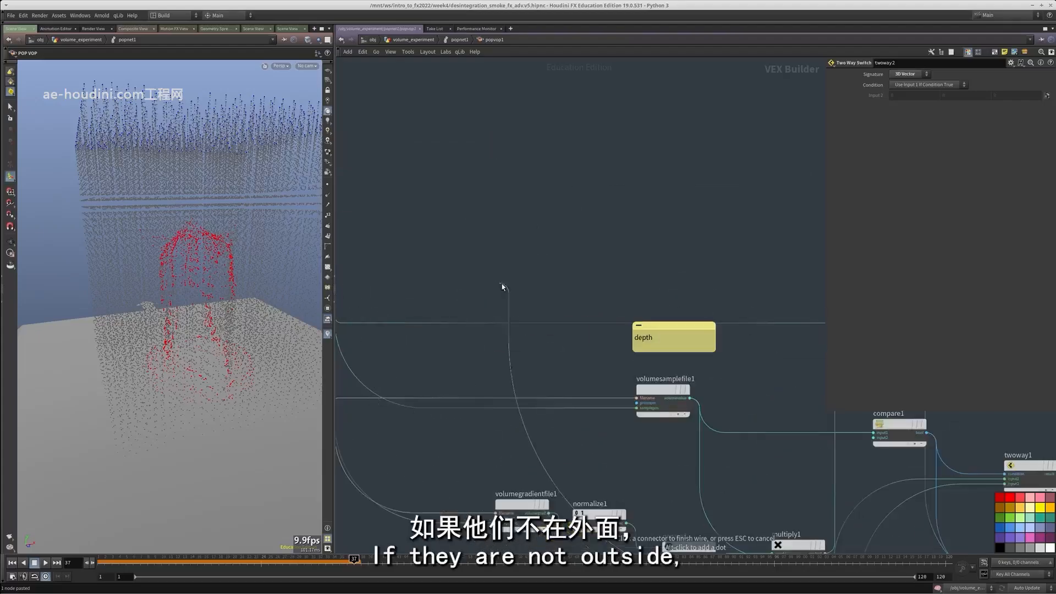
pyautogui.moveTo(501, 287); pyautogui.dragTo(595, 280, button='middle')
pyautogui.scroll(1, 451, 293)
pyautogui.click(419, 303)
pyautogui.scroll(-4, 535, 297)
pyautogui.moveTo(698, 331); pyautogui.dragTo(363, 309, button='middle')
pyautogui.scroll(3, 617, 376)
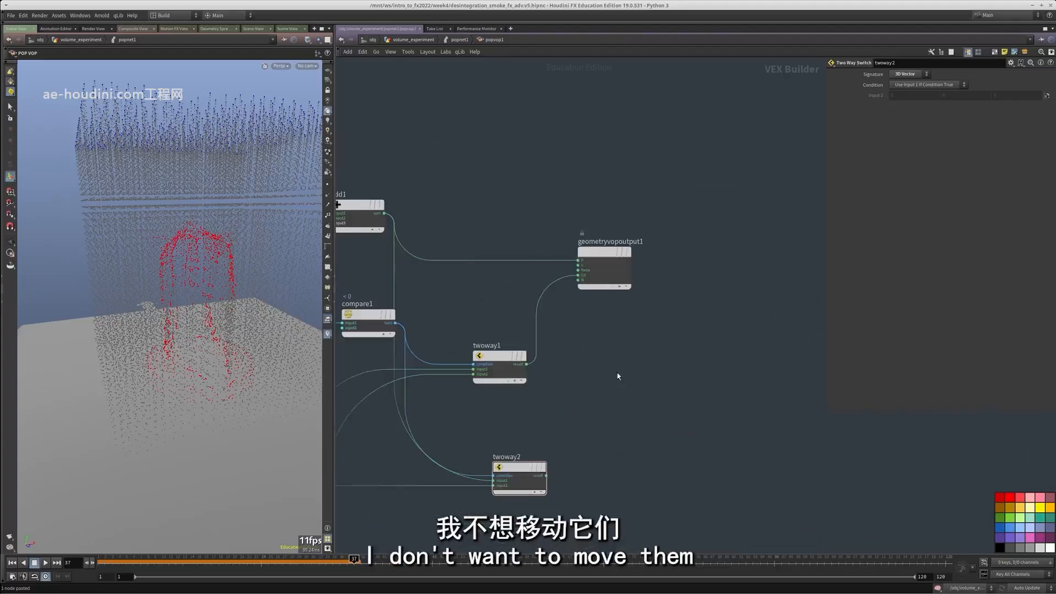
# Wire twoway2's result into the P input of geometryvopoutput1 and play the simulation from the start to check the points
pyautogui.click(581, 262)
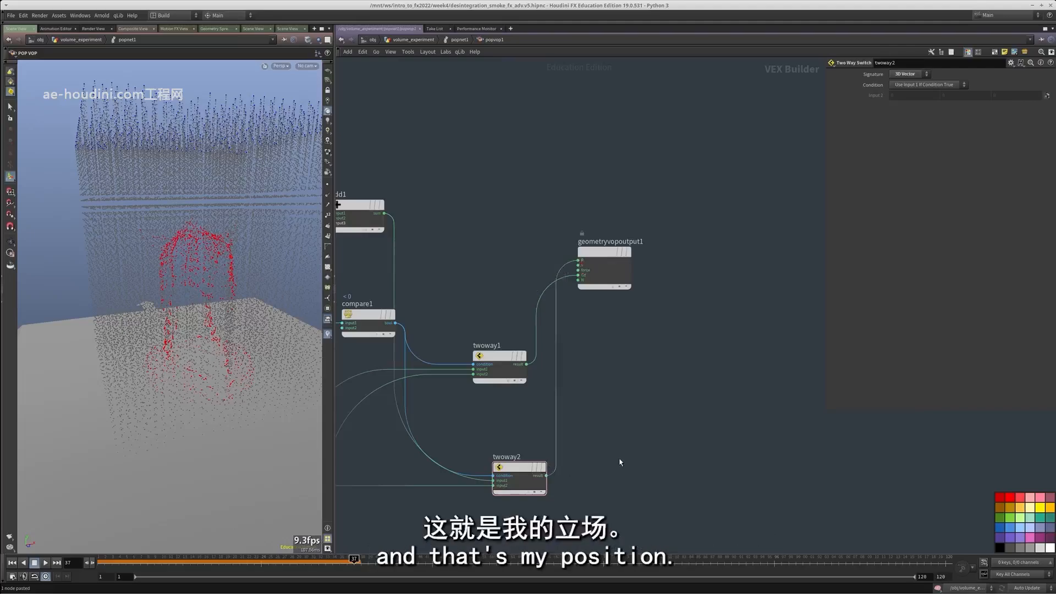
pyautogui.moveTo(620, 463); pyautogui.dragTo(621, 434, button='middle')
pyautogui.moveTo(138, 561); pyautogui.dragTo(45, 576)
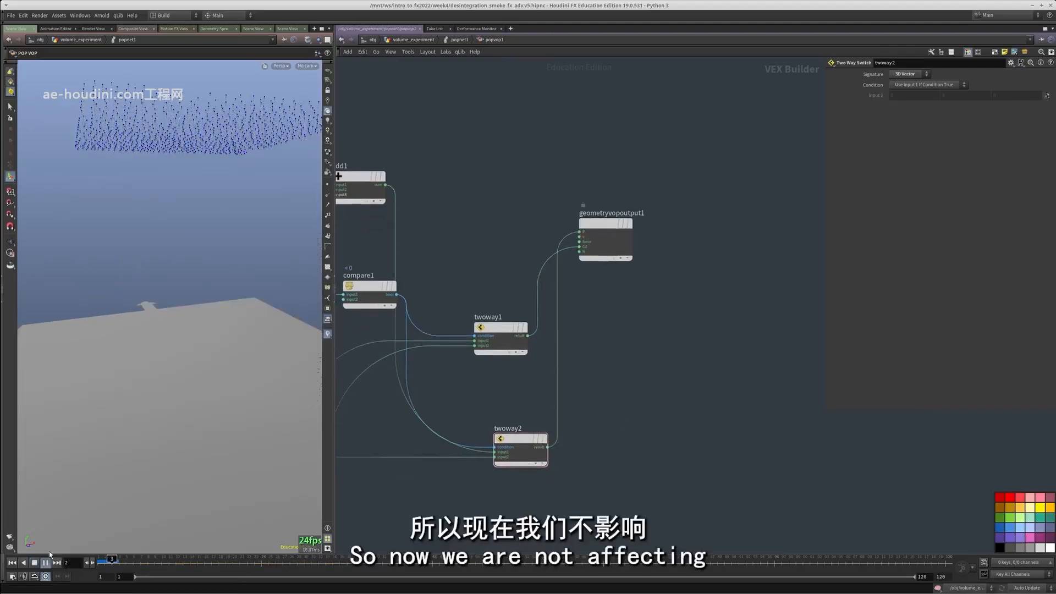
pyautogui.keyDown('alt'); pyautogui.moveTo(148, 352); pyautogui.dragTo(208, 331); pyautogui.keyUp('alt')
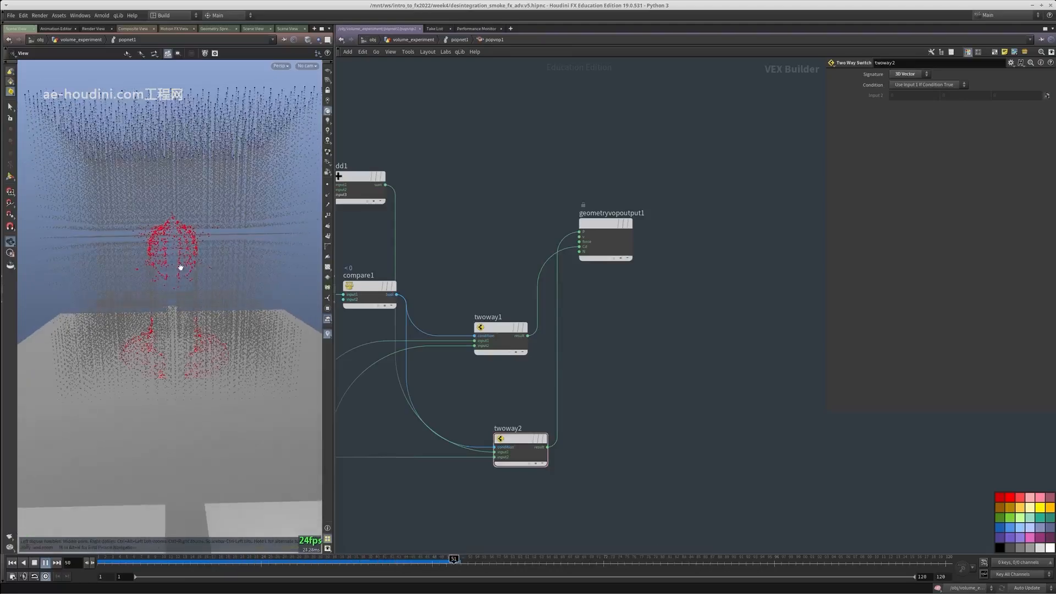
pyautogui.moveTo(125, 558); pyautogui.dragTo(342, 555)
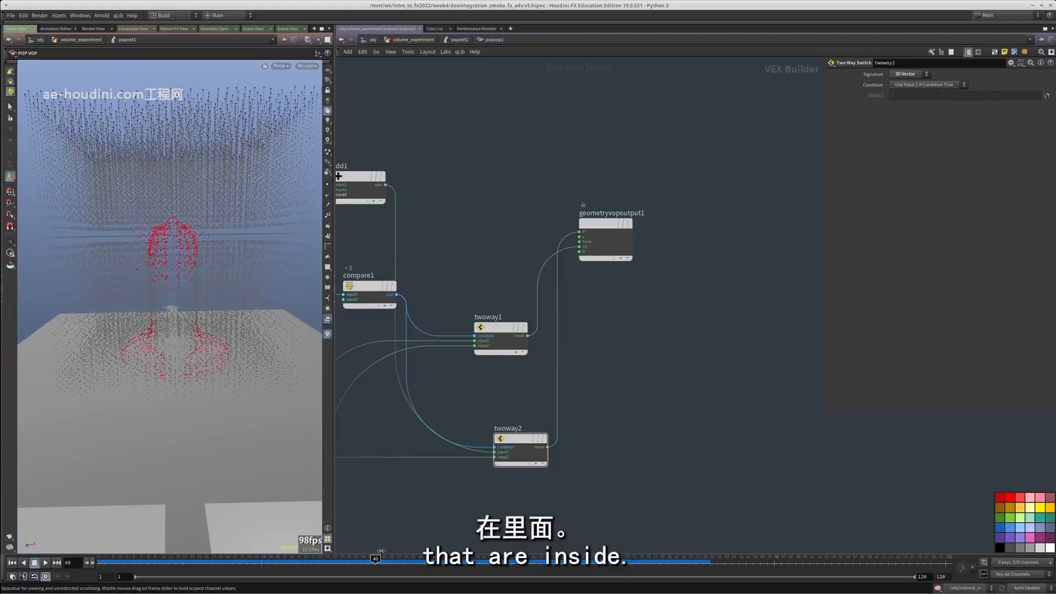
# Move geometryvopoutput1 down beside the switches and scrub to frame 37 to inspect the points hitting the dragon
pyautogui.moveTo(651, 345); pyautogui.dragTo(616, 357, button='middle')
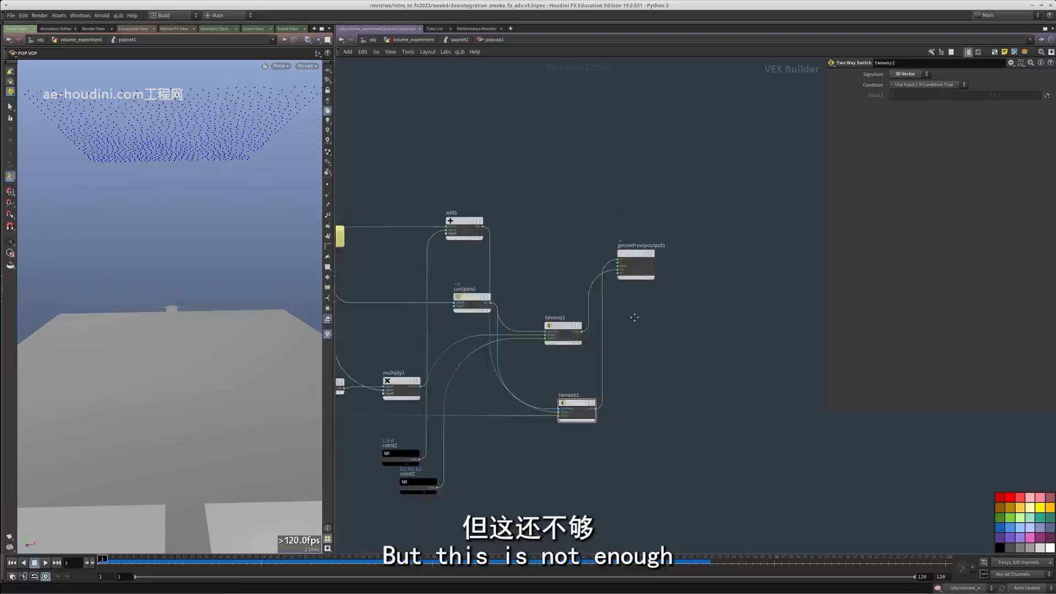
pyautogui.scroll(2, 629, 312)
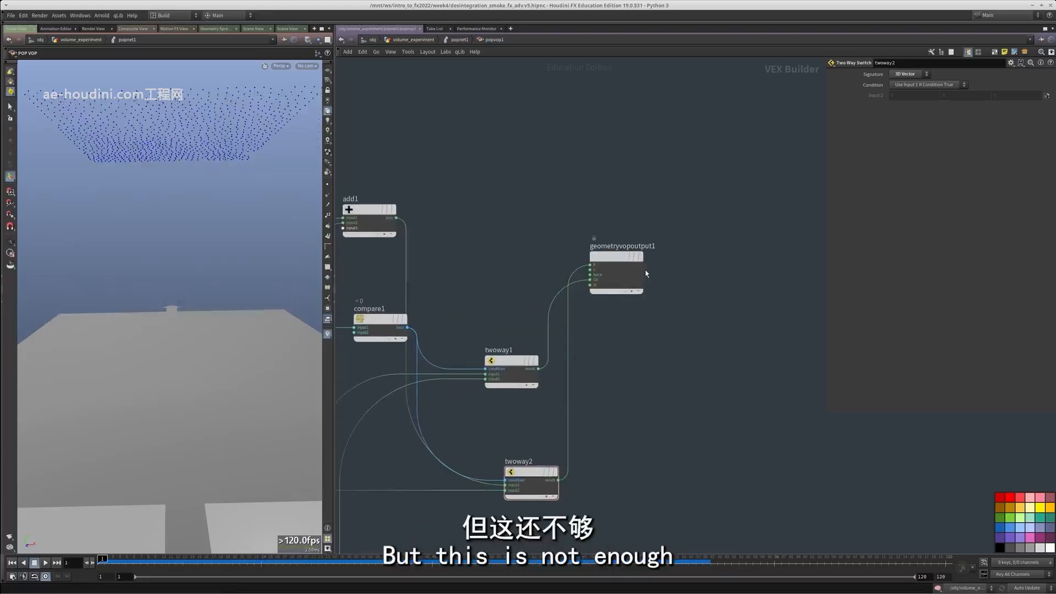
pyautogui.moveTo(618, 259); pyautogui.dragTo(645, 315)
pyautogui.moveTo(108, 559); pyautogui.dragTo(358, 557)
pyautogui.keyDown('alt'); pyautogui.moveTo(165, 241); pyautogui.dragTo(237, 224, button='right'); pyautogui.keyUp('alt')
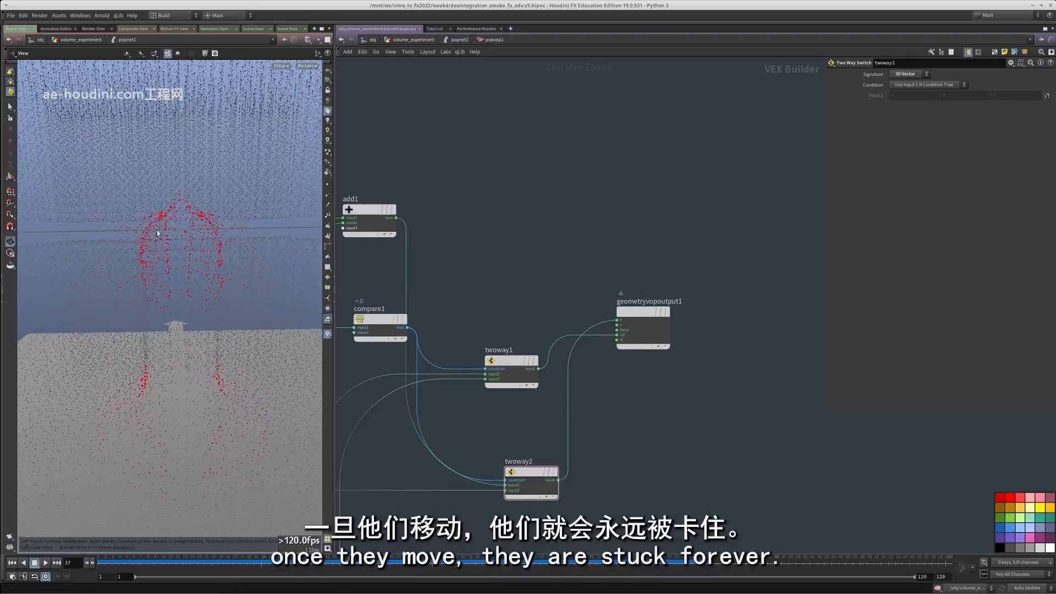
# Duplicate the twoway2 switch and place the copy below it in the network
pyautogui.moveTo(618, 428); pyautogui.dragTo(659, 351, button='middle')
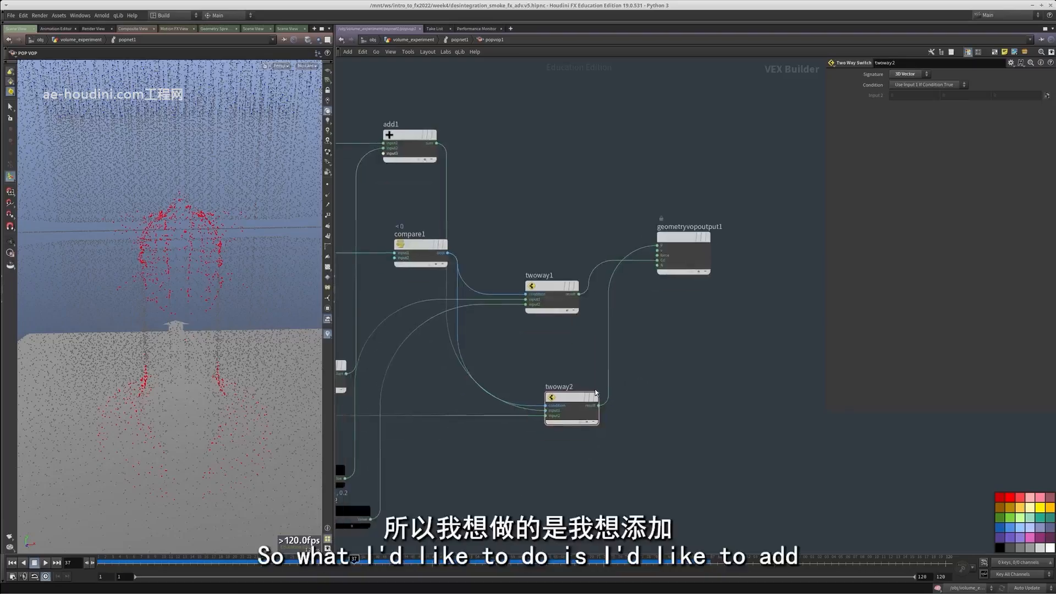
pyautogui.moveTo(570, 401); pyautogui.dragTo(561, 401)
pyautogui.moveTo(545, 440); pyautogui.dragTo(569, 398, button='middle')
pyautogui.moveTo(593, 461); pyautogui.dragTo(609, 396, button='middle')
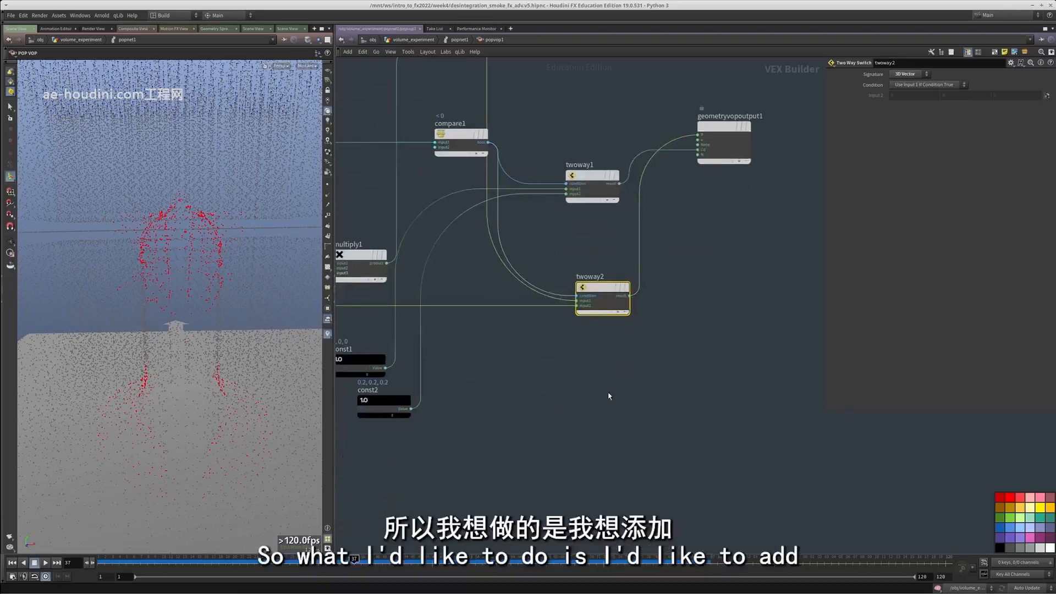
pyautogui.hotkey('ctrl', 'c')
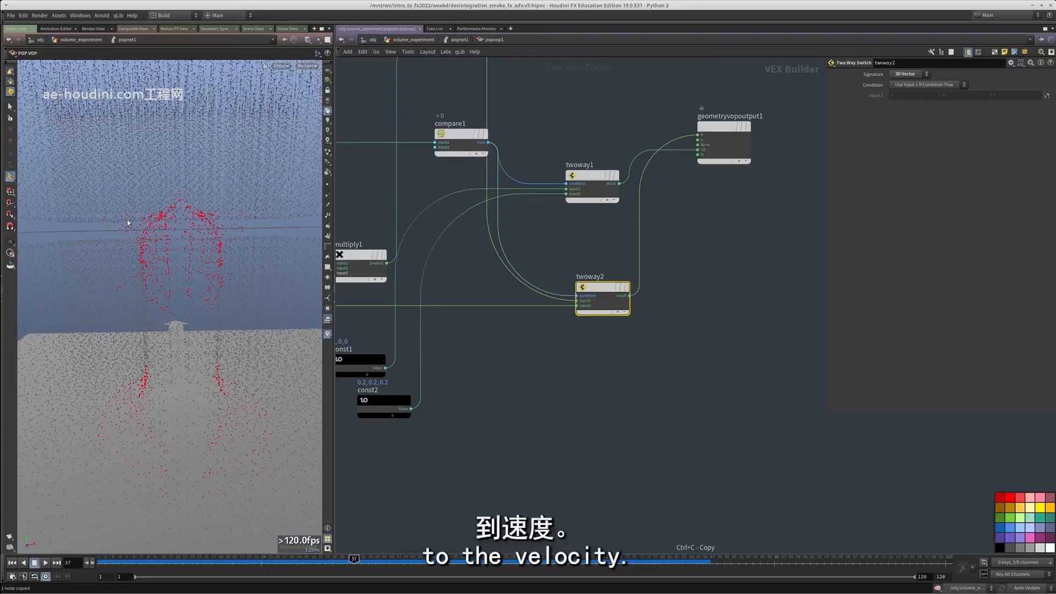
pyautogui.scroll(2, 556, 322)
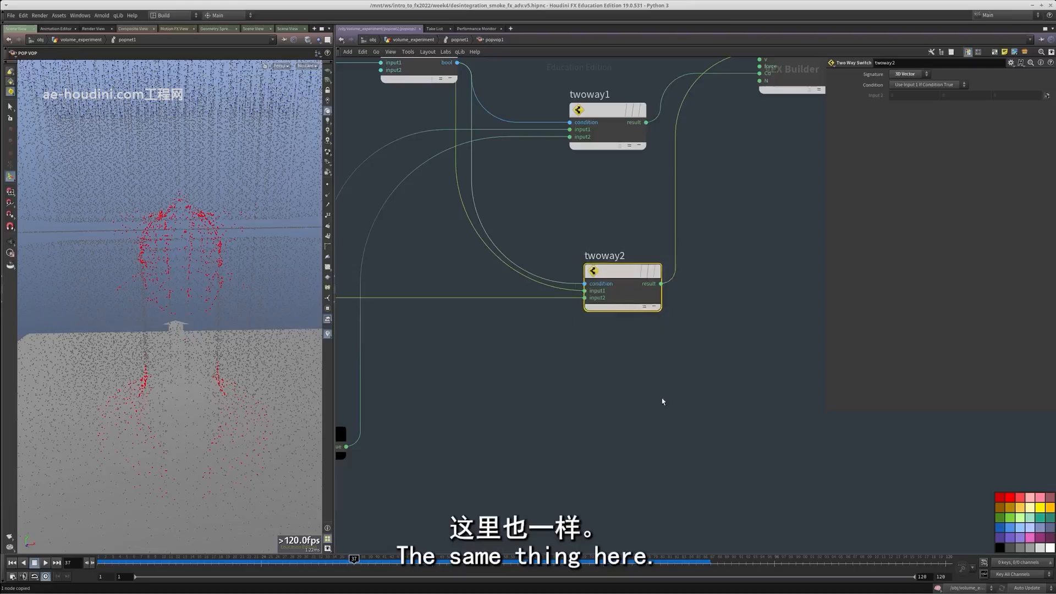
pyautogui.hotkey('ctrl', 'v')
pyautogui.scroll(-3, 641, 405)
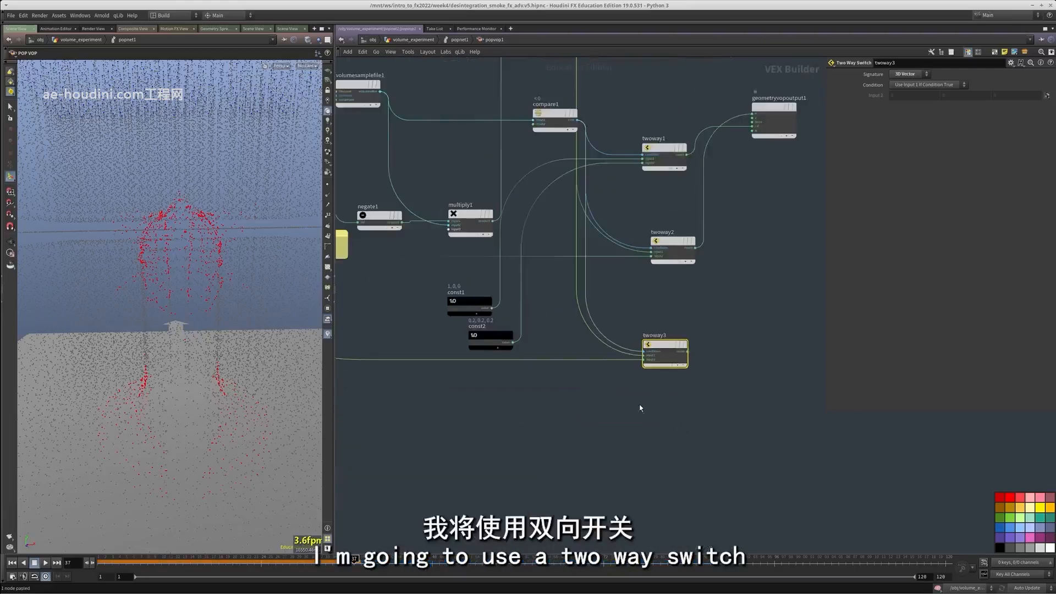
# Wire multiply1's product into input1 of twoway3 in place of add1's sum
pyautogui.scroll(2, 654, 411)
pyautogui.scroll(-1, 653, 411)
pyautogui.scroll(-3, 574, 403)
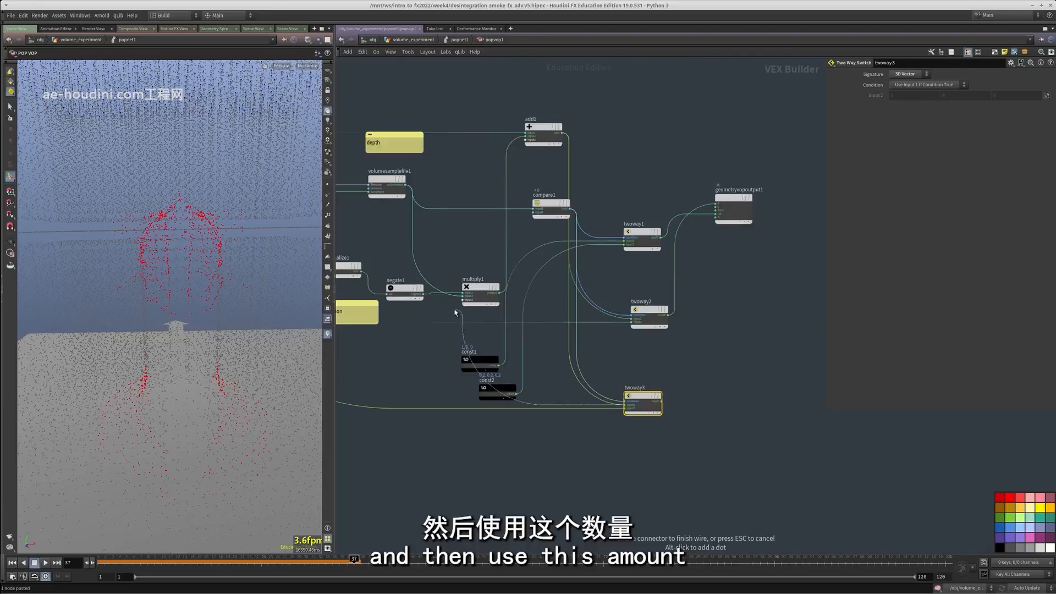
pyautogui.scroll(2, 558, 321)
pyautogui.moveTo(558, 321); pyautogui.dragTo(632, 325, button='middle')
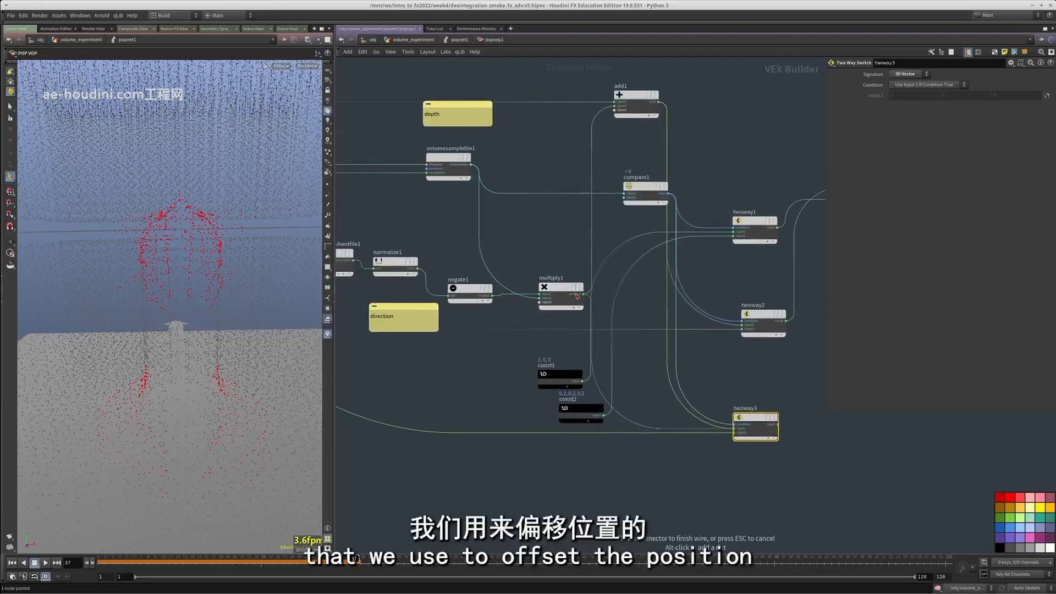
pyautogui.moveTo(578, 278); pyautogui.dragTo(548, 322, button='middle')
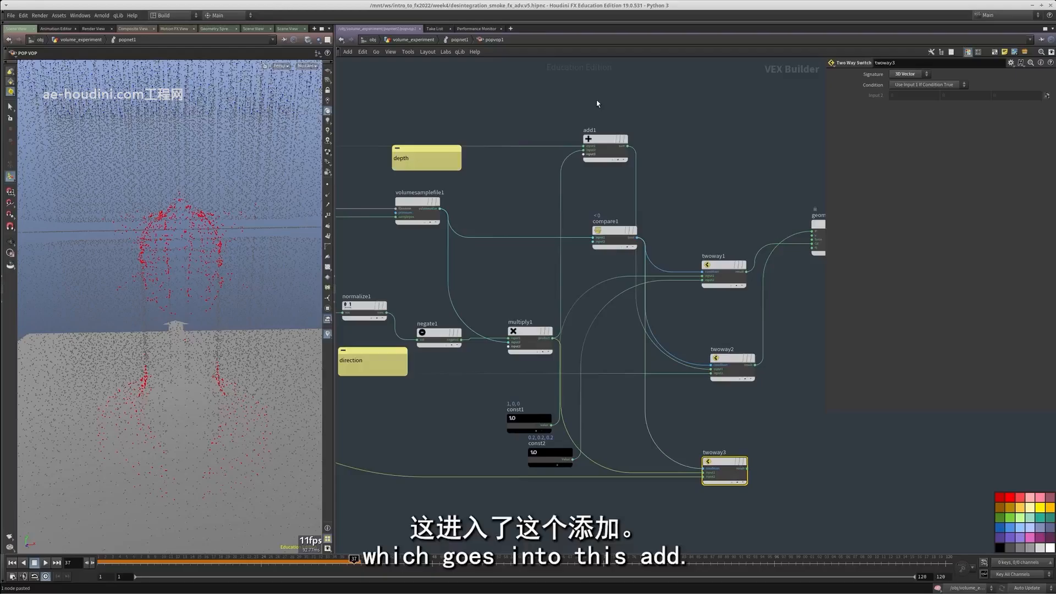
# Check add1's inputs and disconnect the position wire from input2 of twoway3
pyautogui.click(605, 139)
pyautogui.moveTo(539, 265); pyautogui.dragTo(504, 233, button='middle')
pyautogui.scroll(2, 667, 442)
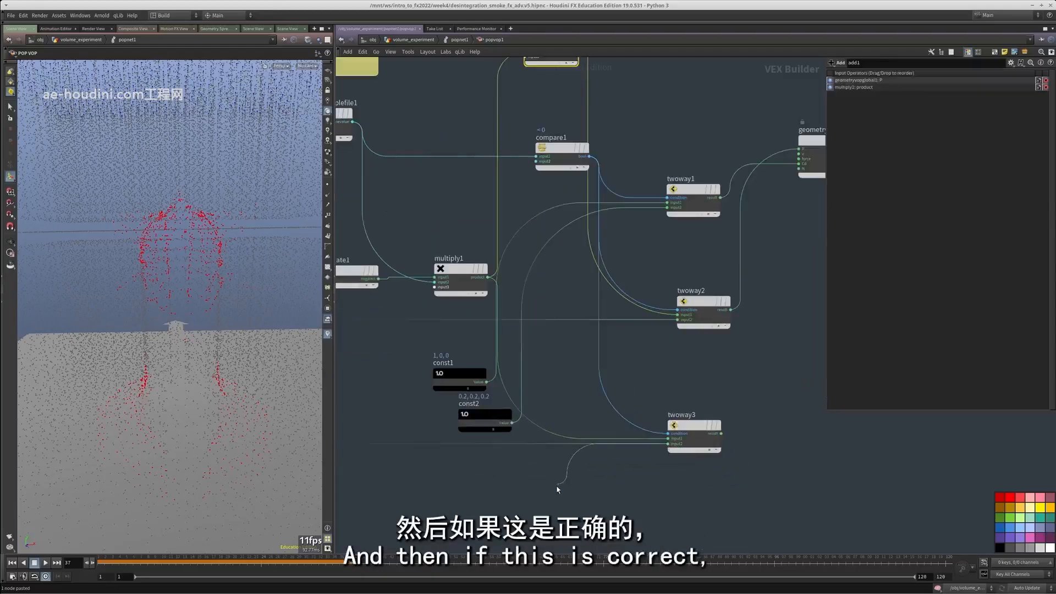
pyautogui.moveTo(557, 486); pyautogui.dragTo(557, 486)
pyautogui.moveTo(717, 470); pyautogui.dragTo(498, 499, button='middle')
# Create an Add node beside twoway3 and wire twoway3's result into its input1
pyautogui.moveTo(587, 430); pyautogui.dragTo(605, 424, button='middle')
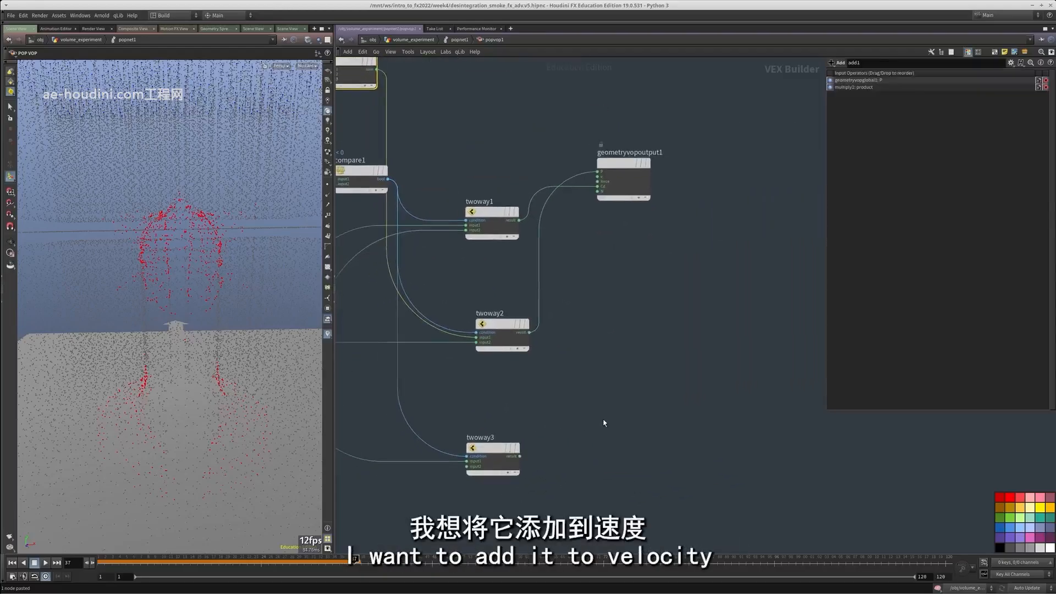
pyautogui.press('Tab')
pyautogui.write('add')
pyautogui.click(670, 186)
pyautogui.click(607, 429)
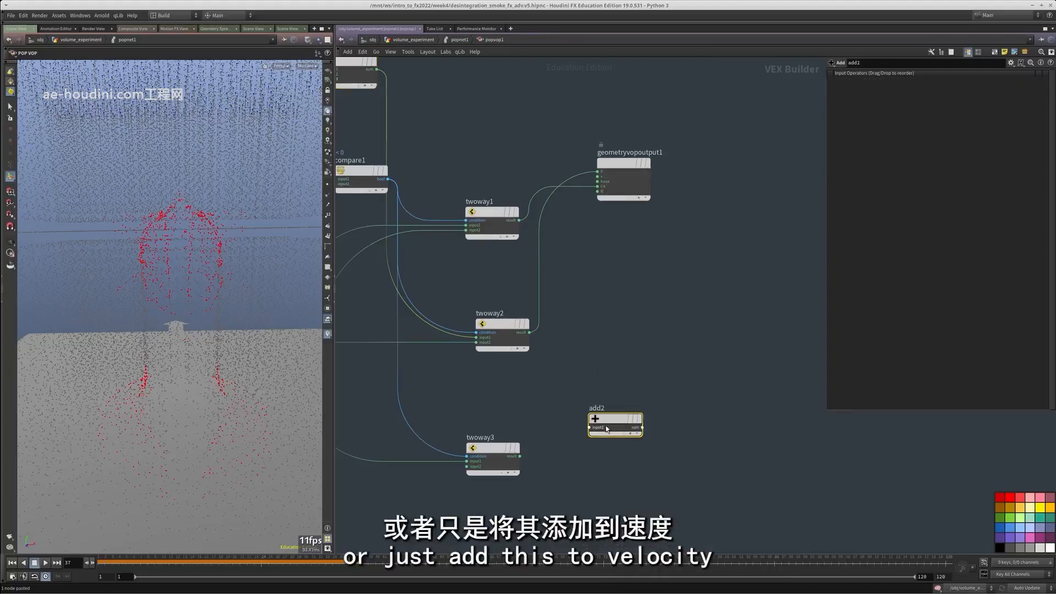
pyautogui.click(534, 450)
# Wire the velocity v from geometryvopglobal1 into the second input of add2
pyautogui.scroll(-4, 610, 341)
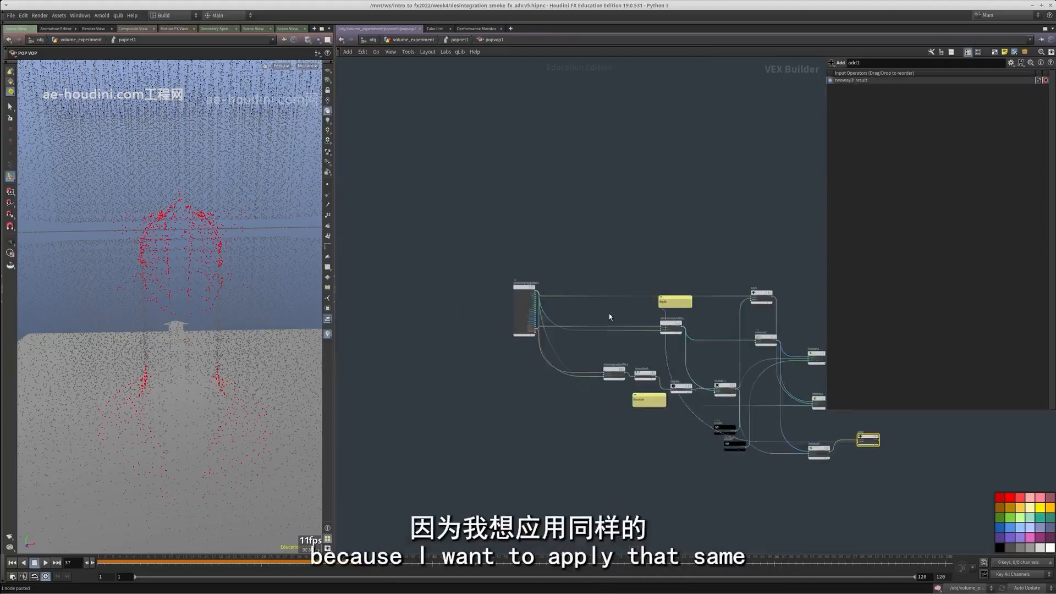
pyautogui.scroll(5, 557, 283)
pyautogui.click(523, 250)
pyautogui.scroll(-4, 528, 254)
pyautogui.moveTo(780, 308); pyautogui.dragTo(473, 271, button='middle')
# Wire add2's sum into the v input of geometryvopoutput1
pyautogui.scroll(4, 484, 271)
pyautogui.click(507, 280)
pyautogui.scroll(-4, 586, 322)
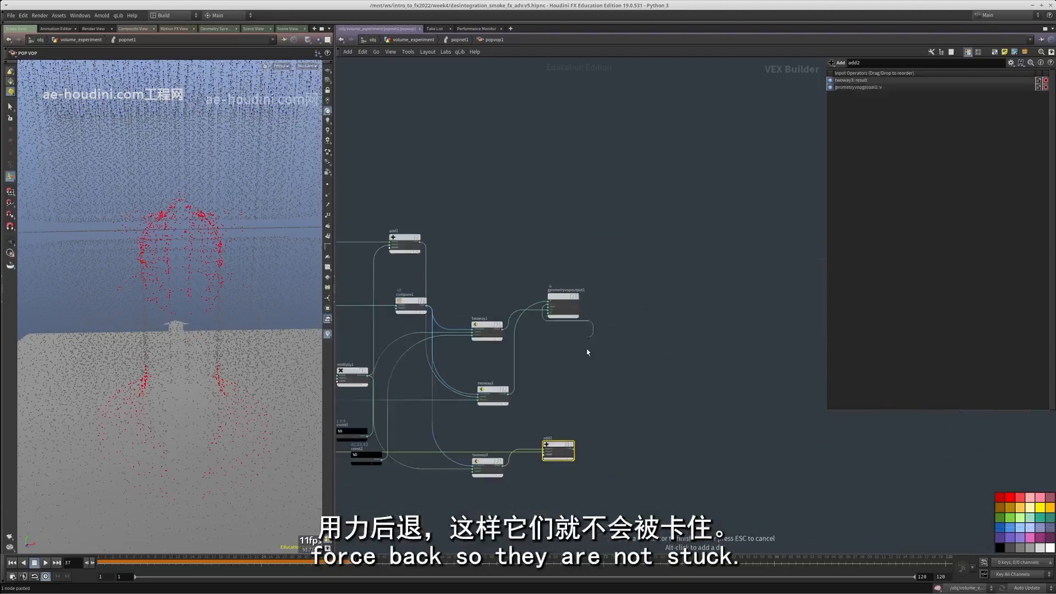
pyautogui.scroll(3, 579, 414)
pyautogui.click(567, 469)
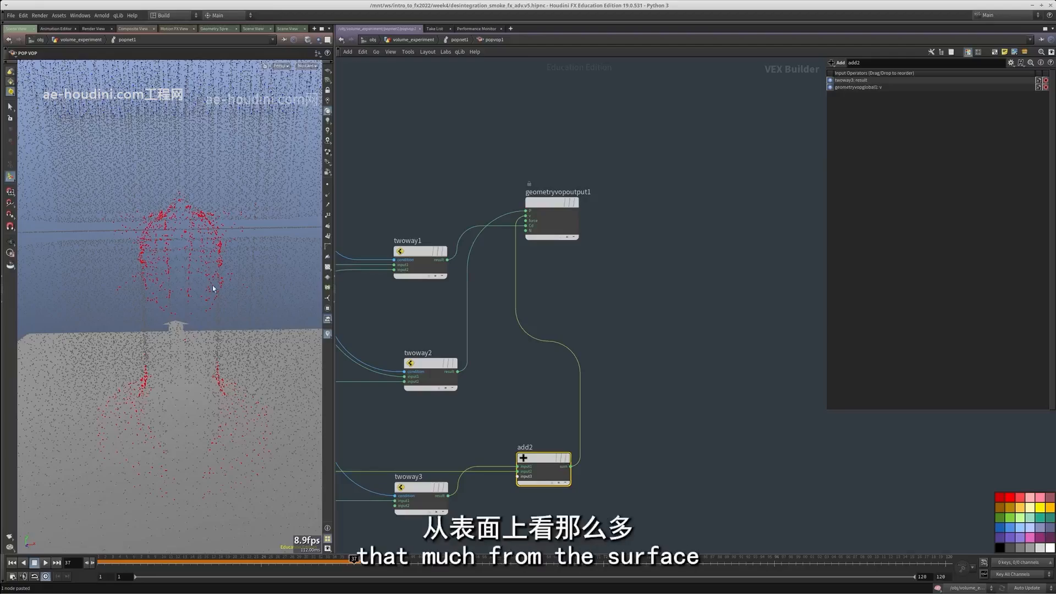
# Return to the POP network, play the simulation to check the points' bounce, and rewind to frame 1
pyautogui.moveTo(595, 424); pyautogui.dragTo(622, 355, button='middle')
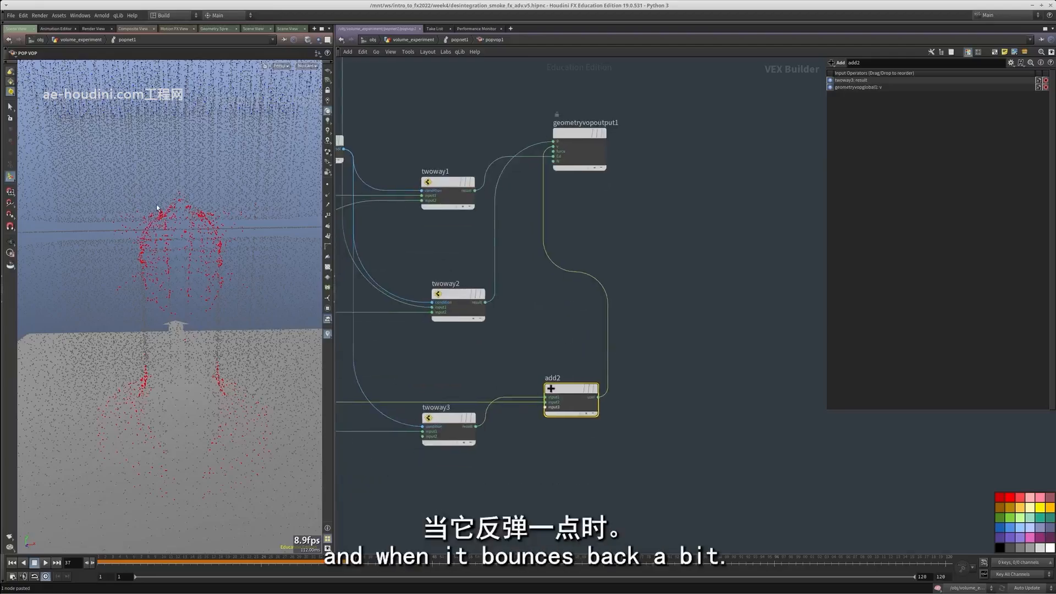
pyautogui.moveTo(724, 400); pyautogui.dragTo(717, 370, button='middle')
pyautogui.press('u')
pyautogui.moveTo(689, 437); pyautogui.dragTo(706, 381, button='middle')
pyautogui.click(12, 562)
pyautogui.click(46, 563)
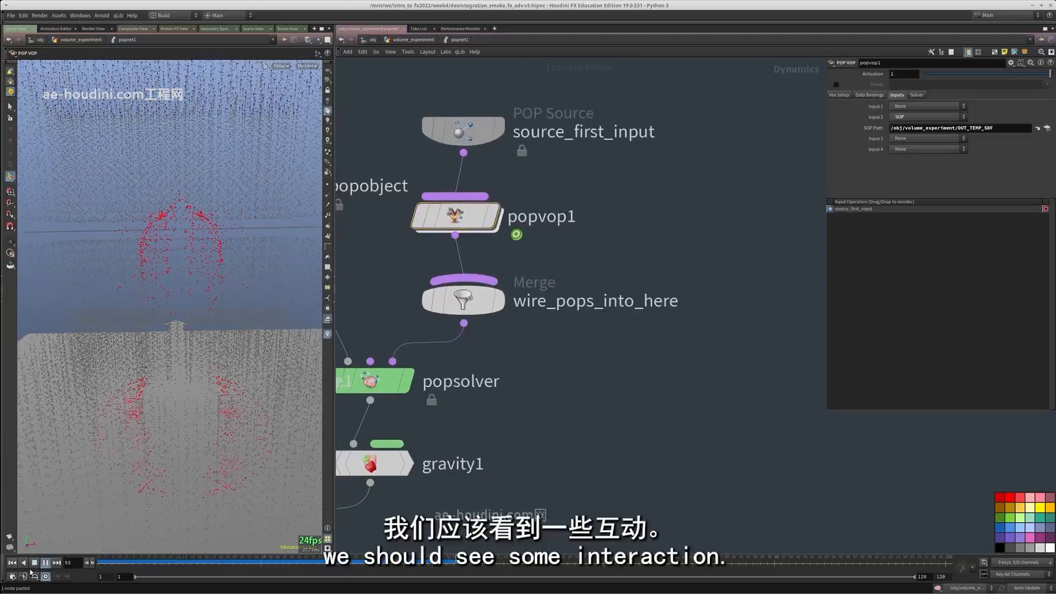
pyautogui.click(12, 563)
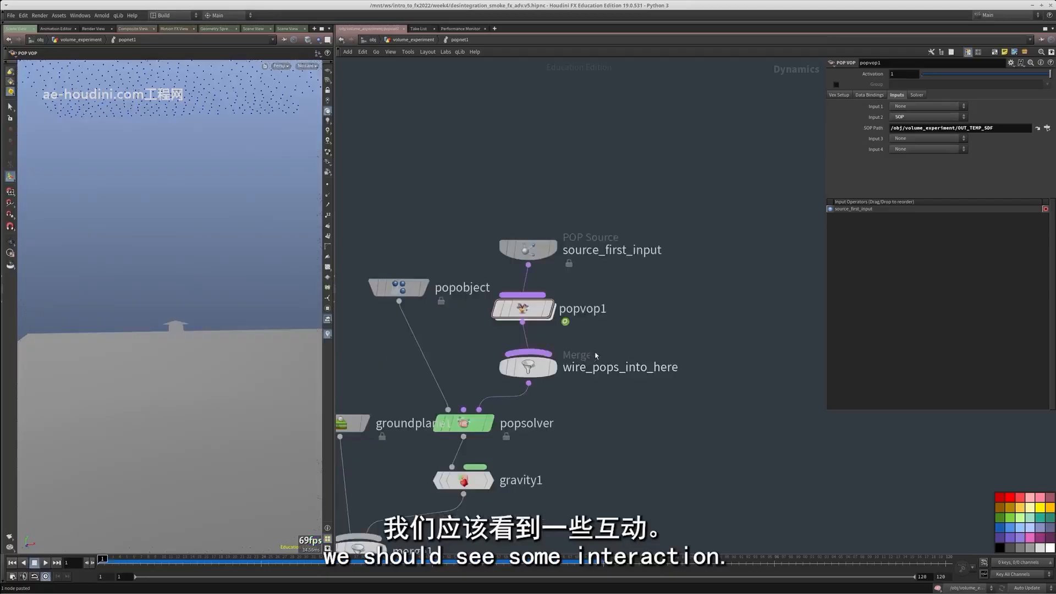
# Reopen popvop1 and tidy its layout while checking the wiring, moving const1 beside twoway1, const2 lower and twoway3 closer to twoway2
pyautogui.doubleClick(524, 309)
pyautogui.moveTo(620, 344); pyautogui.dragTo(628, 417, button='middle')
pyautogui.scroll(5, 564, 192)
pyautogui.scroll(-4, 559, 192)
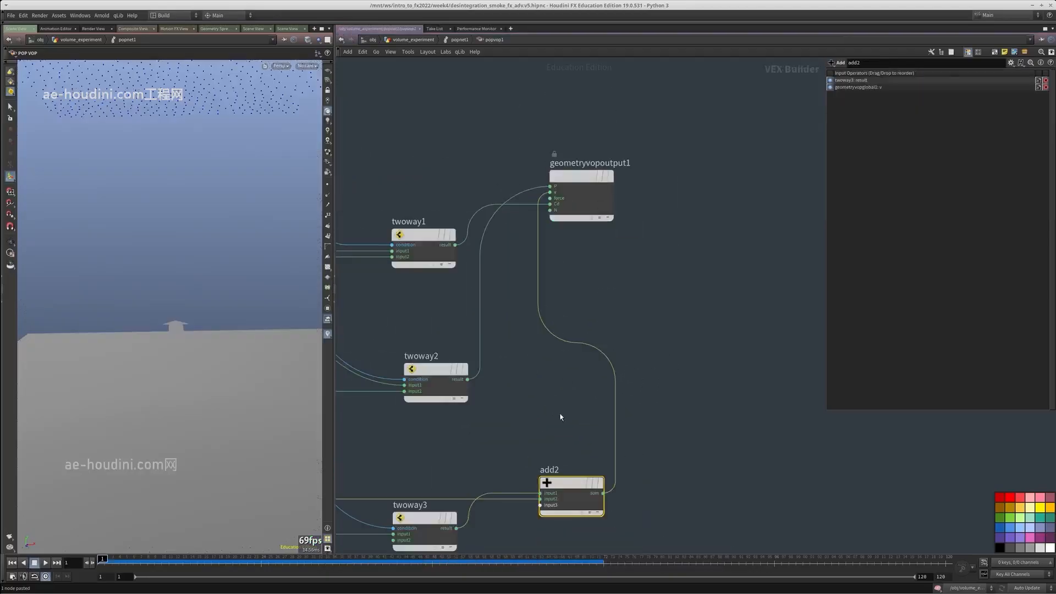
pyautogui.moveTo(492, 457); pyautogui.dragTo(620, 333, button='middle')
pyautogui.moveTo(571, 388); pyautogui.dragTo(533, 314)
pyautogui.moveTo(385, 337); pyautogui.dragTo(421, 393, button='middle')
pyautogui.moveTo(361, 427); pyautogui.dragTo(355, 506)
pyautogui.moveTo(360, 496); pyautogui.dragTo(549, 491, button='middle')
pyautogui.scroll(1, 477, 373)
pyautogui.moveTo(495, 378); pyautogui.dragTo(611, 128)
pyautogui.moveTo(629, 197); pyautogui.dragTo(491, 294, button='middle')
pyautogui.moveTo(667, 311); pyautogui.dragTo(617, 327, button='middle')
pyautogui.scroll(-2, 618, 326)
pyautogui.click(608, 430)
pyautogui.scroll(-3, 452, 278)
pyautogui.scroll(5, 557, 381)
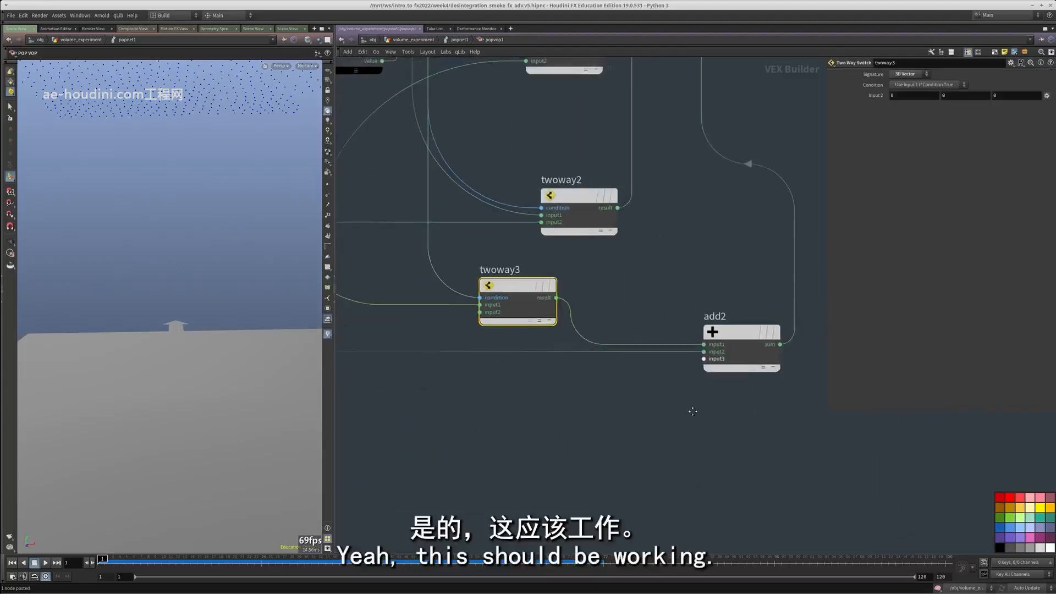
# Detach add2 from twoway3's result and from geometryvopoutput1, and move it below twoway3
pyautogui.click(708, 342)
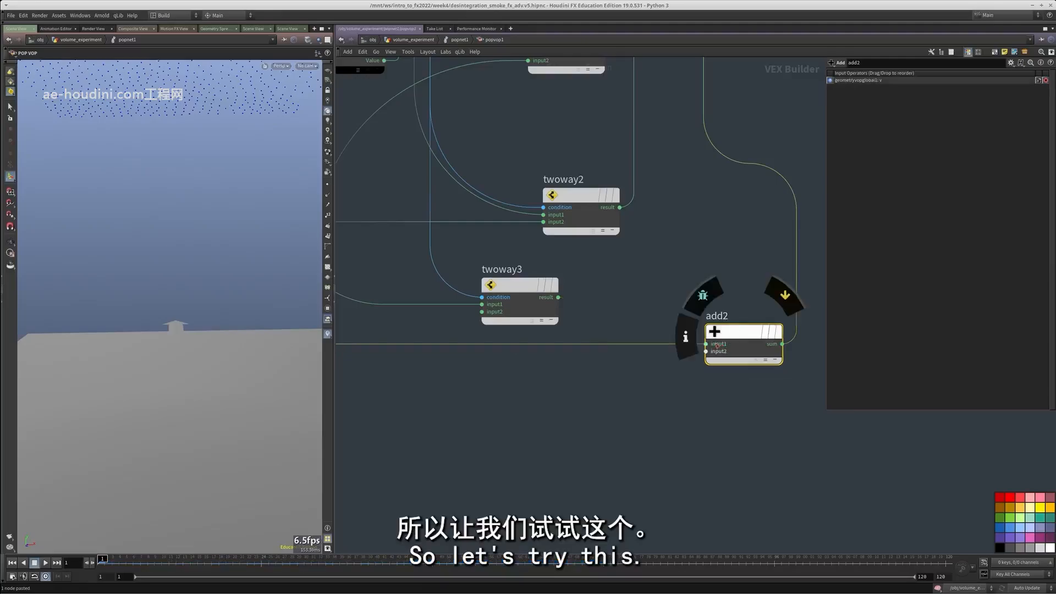
pyautogui.hotkey('ctrl', 'z')
pyautogui.scroll(-3, 588, 390)
pyautogui.moveTo(588, 391); pyautogui.dragTo(589, 385)
pyautogui.scroll(2, 522, 324)
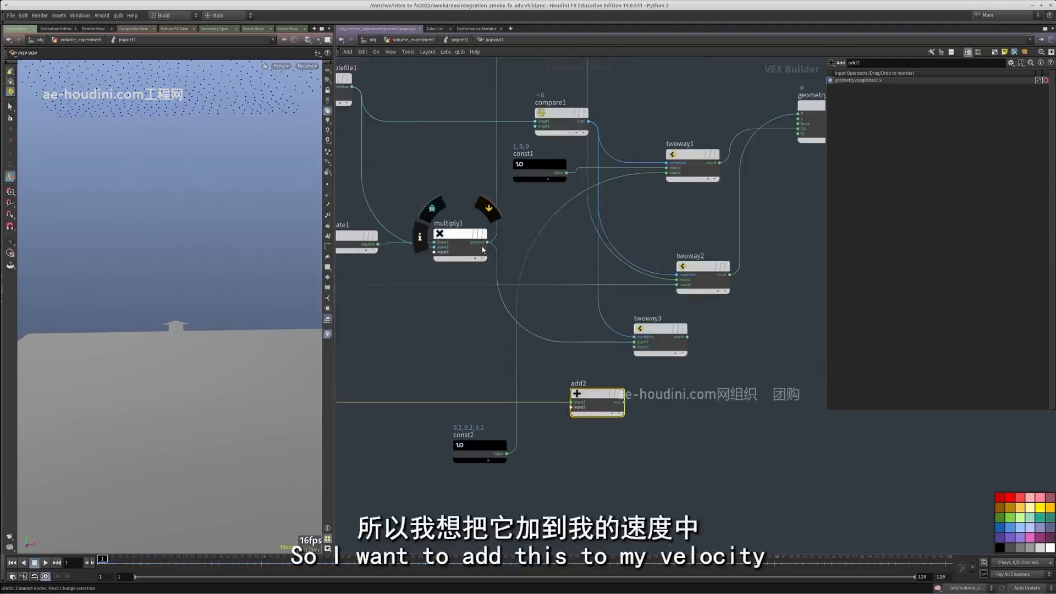
# Wire multiply1's product into input2 of add2, and add2's sum into input1 of twoway3
pyautogui.click(577, 405)
pyautogui.scroll(2, 627, 411)
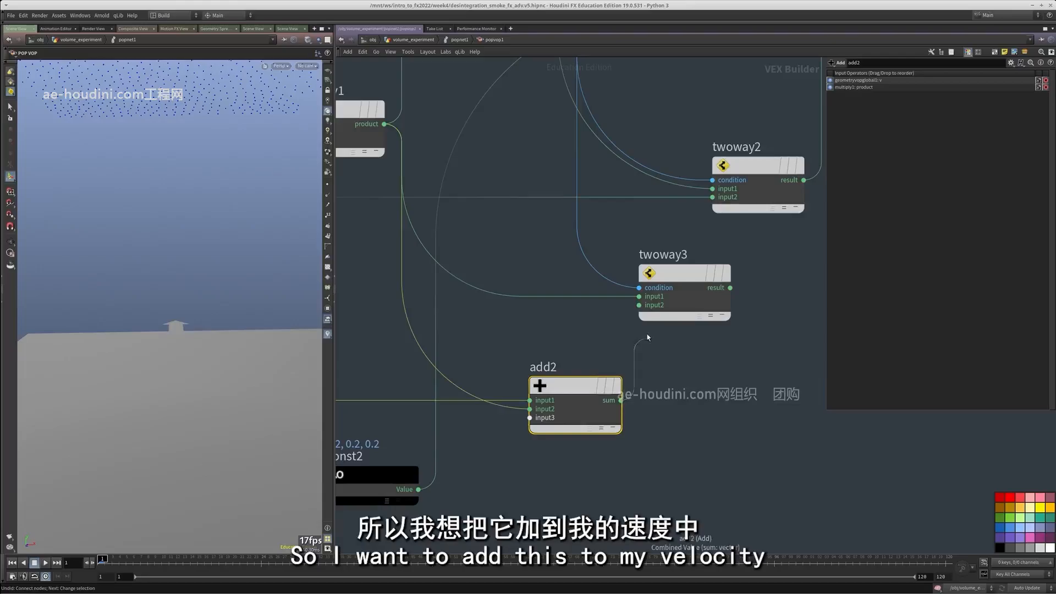
pyautogui.moveTo(767, 348); pyautogui.dragTo(580, 376, button='middle')
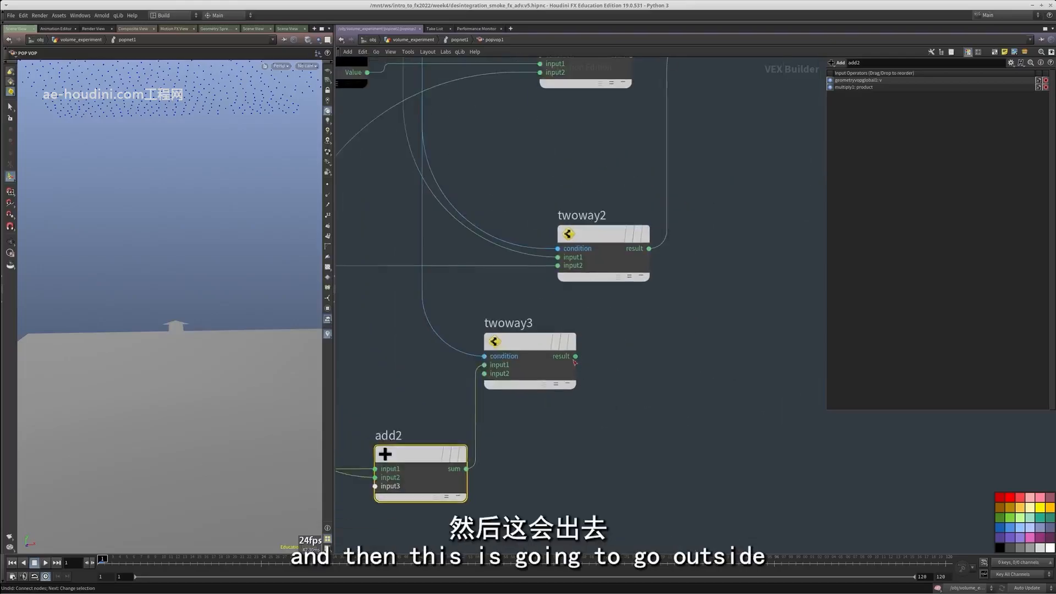
# Wire twoway3's result into the v input of geometryvopoutput1
pyautogui.click(574, 358)
pyautogui.scroll(-2, 582, 349)
pyautogui.moveTo(683, 89); pyautogui.dragTo(642, 241, button='middle')
pyautogui.click(668, 247)
pyautogui.scroll(-3, 684, 303)
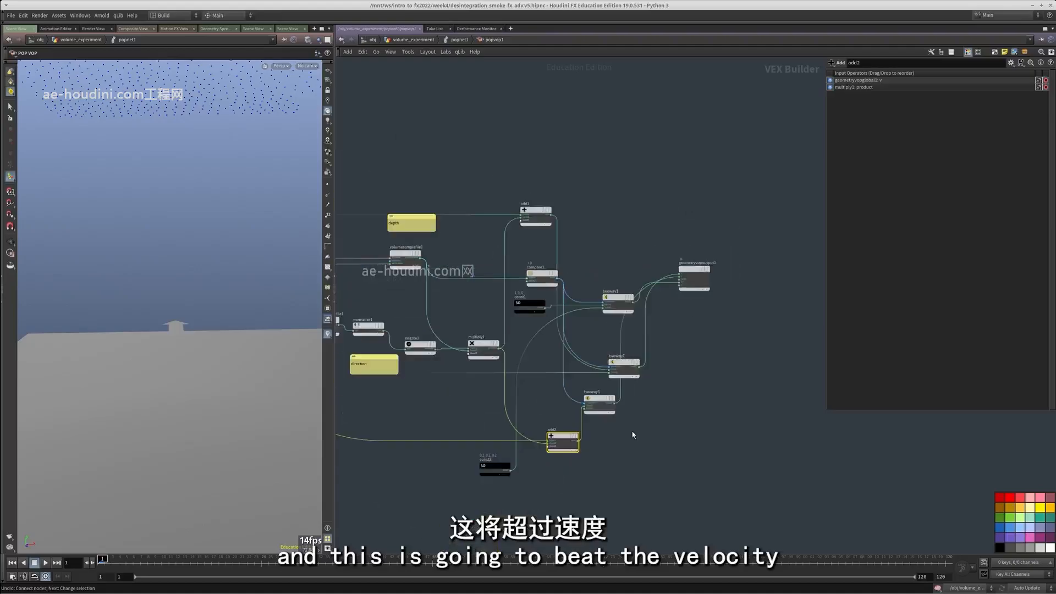
# Wire the original velocity v from geometryvopglobal1 into input2 of twoway3
pyautogui.scroll(3, 586, 450)
pyautogui.moveTo(586, 450); pyautogui.dragTo(727, 409, button='middle')
pyautogui.click(718, 320)
pyautogui.scroll(-4, 687, 306)
pyautogui.scroll(5, 483, 237)
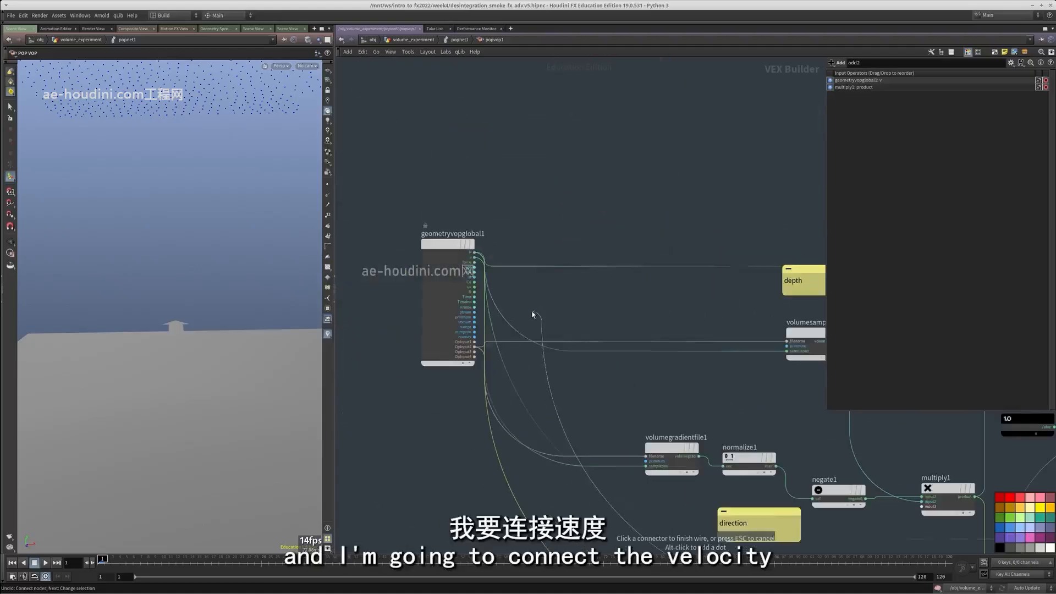
pyautogui.click(483, 255)
pyautogui.scroll(-2, 487, 258)
pyautogui.moveTo(583, 299); pyautogui.dragTo(417, 213, button='middle')
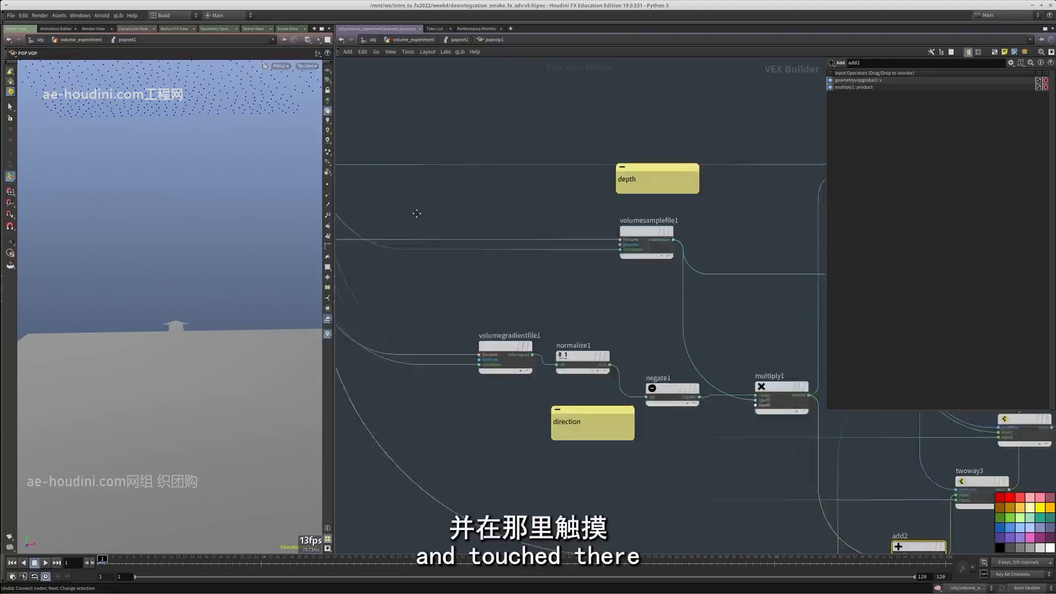
# Go back up to the POP network, play the simulation to test the velocity switch, and return to frame 1
pyautogui.scroll(-4, 540, 321)
pyautogui.moveTo(819, 368); pyautogui.dragTo(655, 359, button='middle')
pyautogui.scroll(1, 655, 359)
pyautogui.press('u')
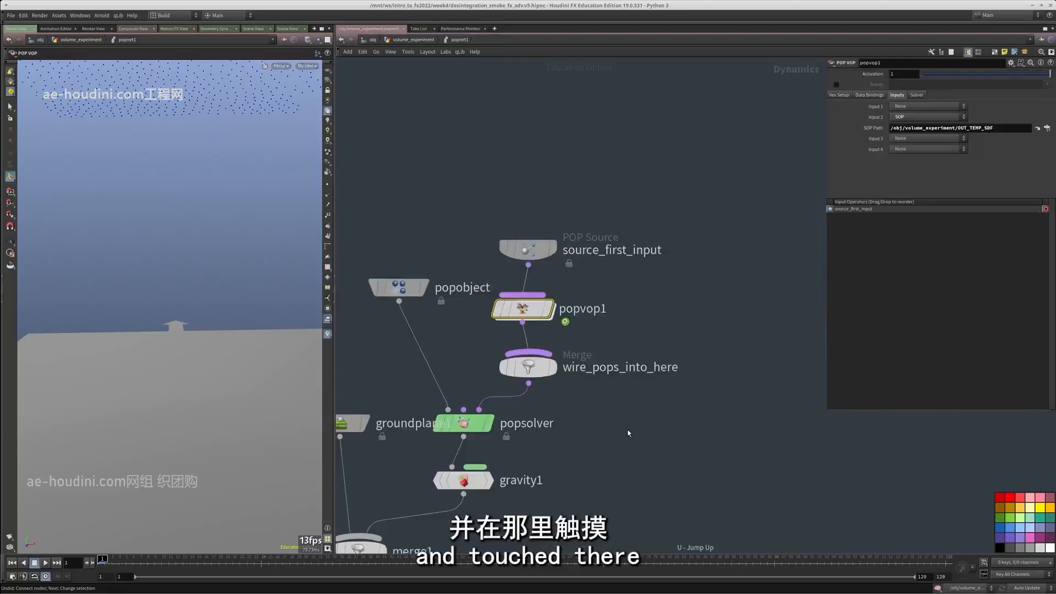
pyautogui.click(47, 562)
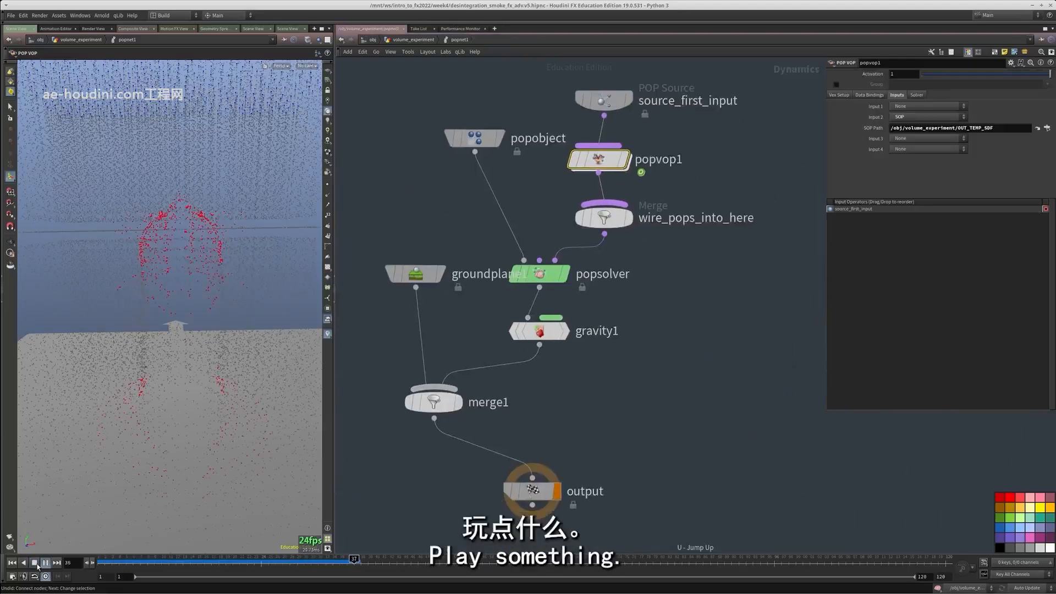
pyautogui.click(13, 563)
# Reopen popvop1 and disconnect twoway2's result from the P input of geometryvopoutput1
pyautogui.moveTo(636, 338); pyautogui.dragTo(604, 477, button='middle')
pyautogui.scroll(2, 604, 477)
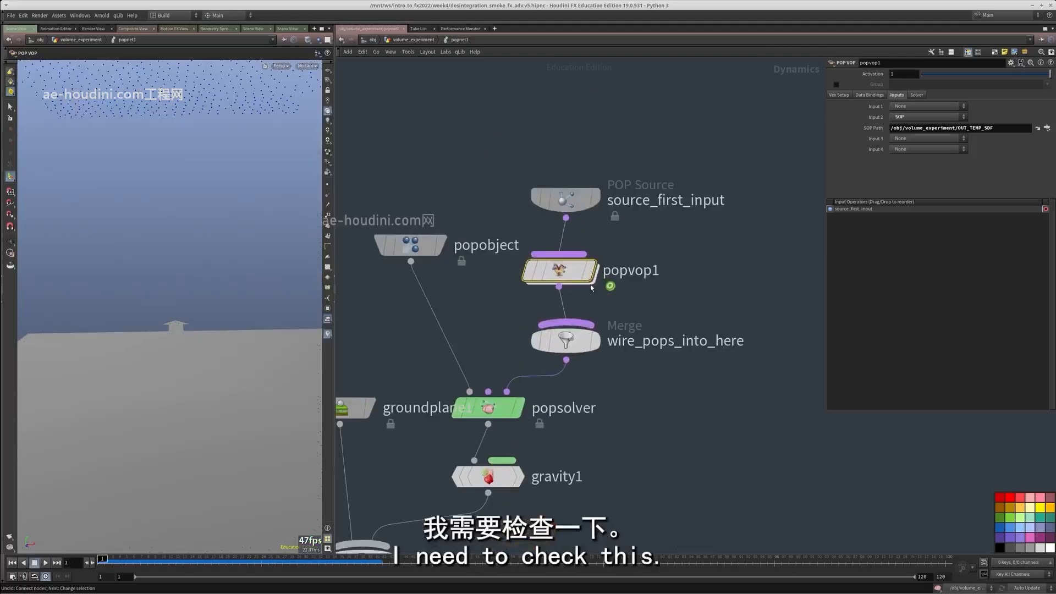
pyautogui.doubleClick(560, 270)
pyautogui.scroll(5, 604, 335)
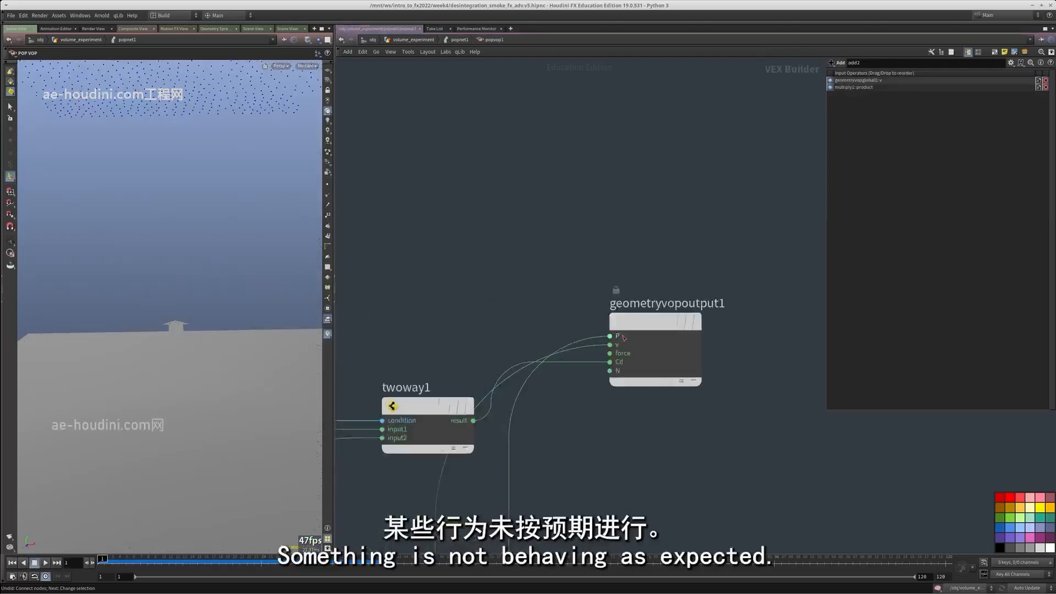
pyautogui.click(521, 232)
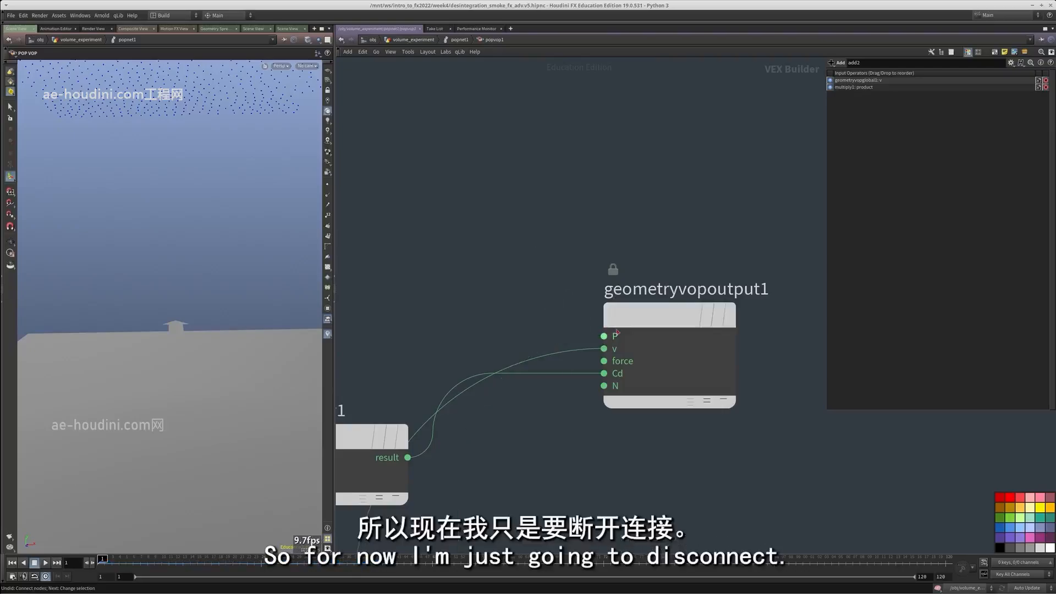
# Return to the POP network and play the simulation to see the points driven by velocity alone
pyautogui.scroll(-5, 648, 407)
pyautogui.press('u')
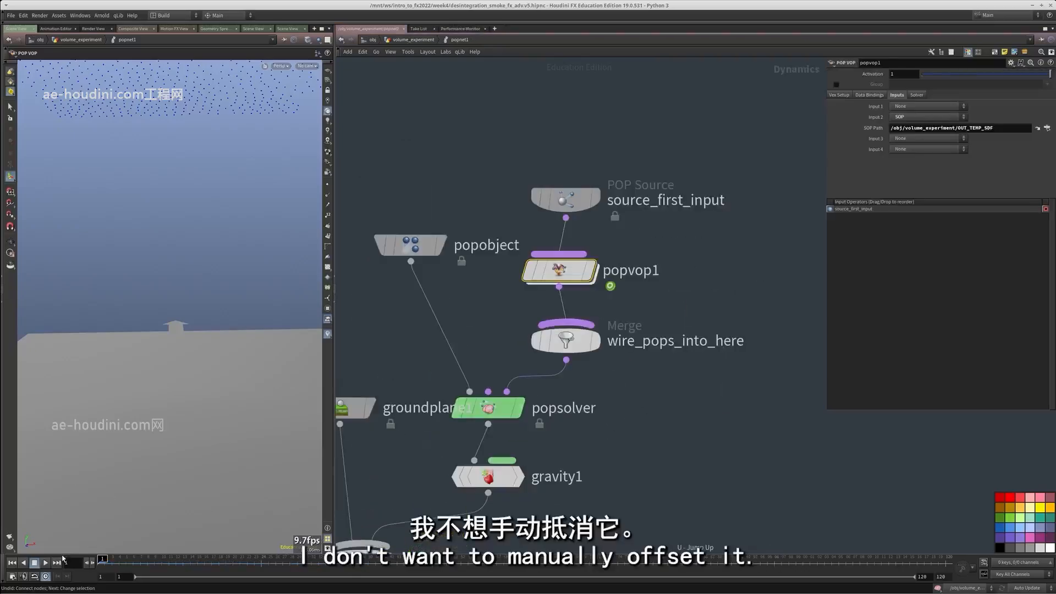
pyautogui.click(45, 562)
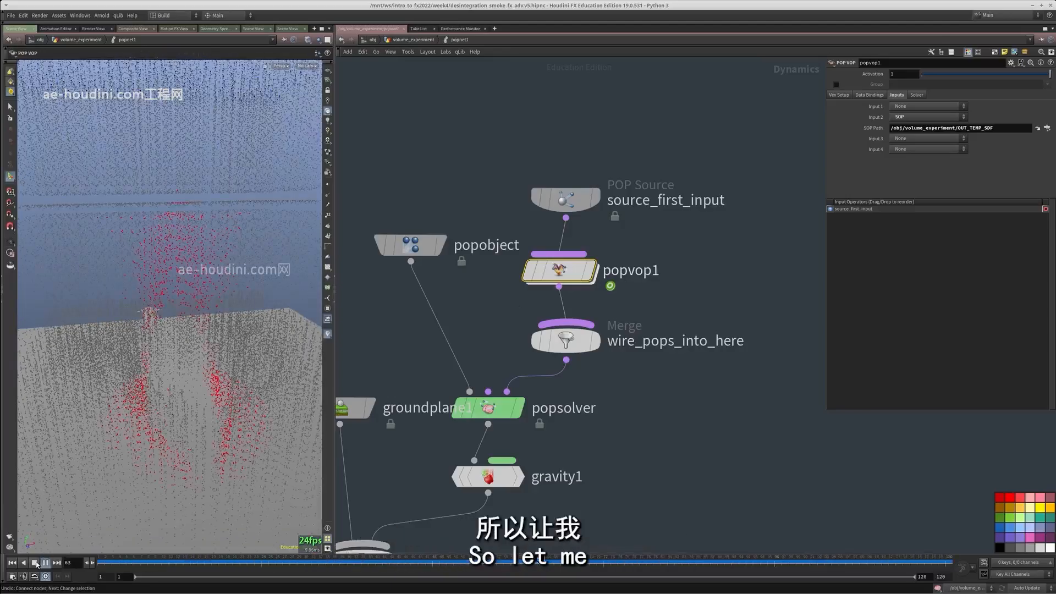
# Select the source_first_input POP Source node to examine its emission settings
pyautogui.click(571, 199)
pyautogui.moveTo(716, 230); pyautogui.dragTo(694, 281, button='middle')
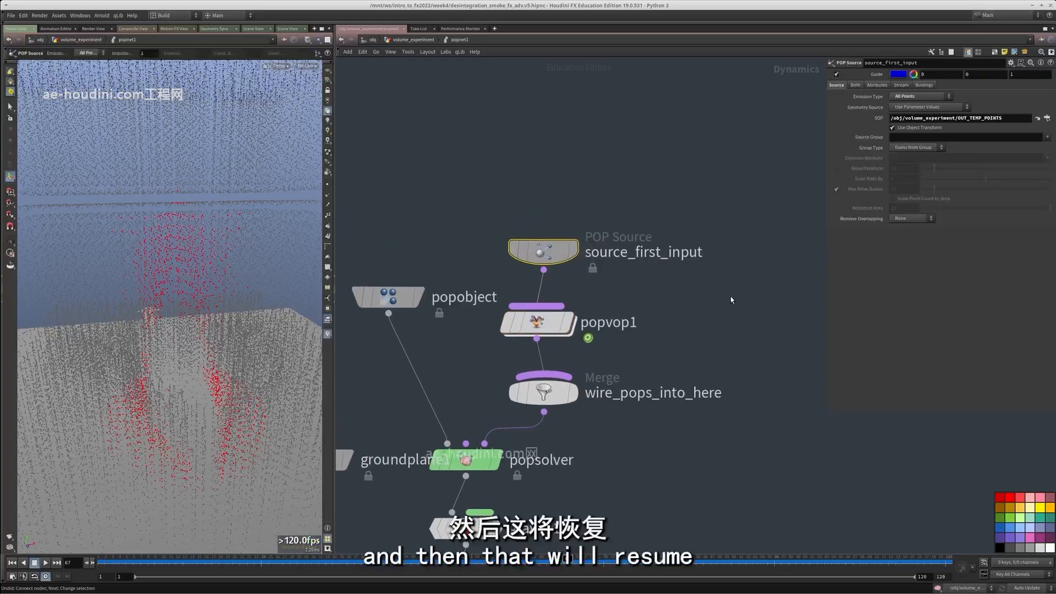